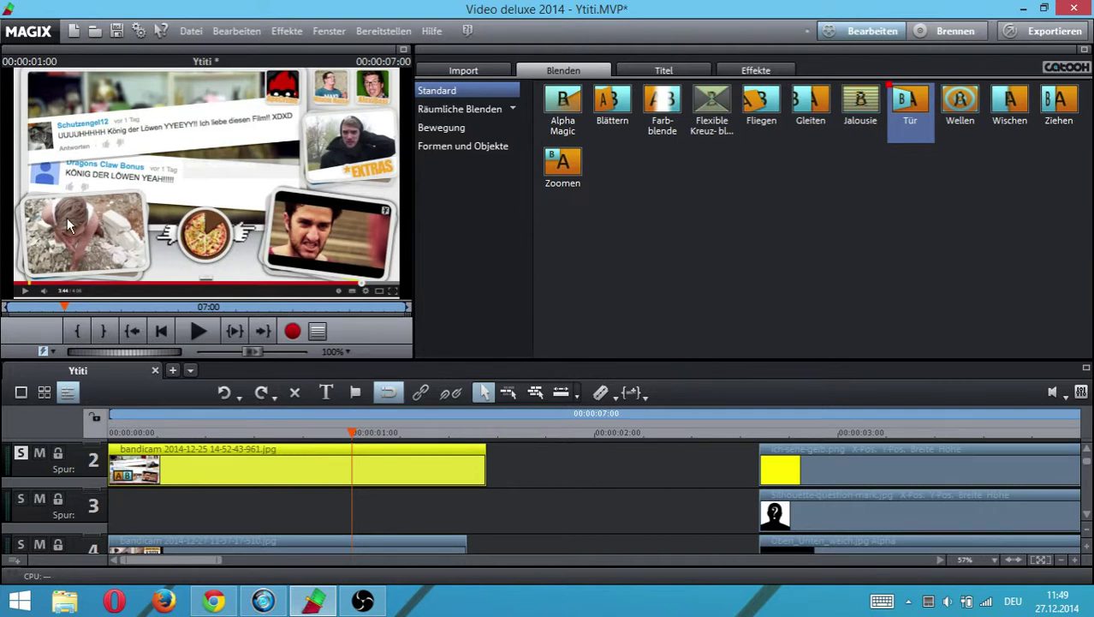
Examine the two reference end-screen screenshots enlarged in the preview monitor, taking track 2 off solo to reveal the second one
{"action": "left_click", "coordinate": [403, 49]}
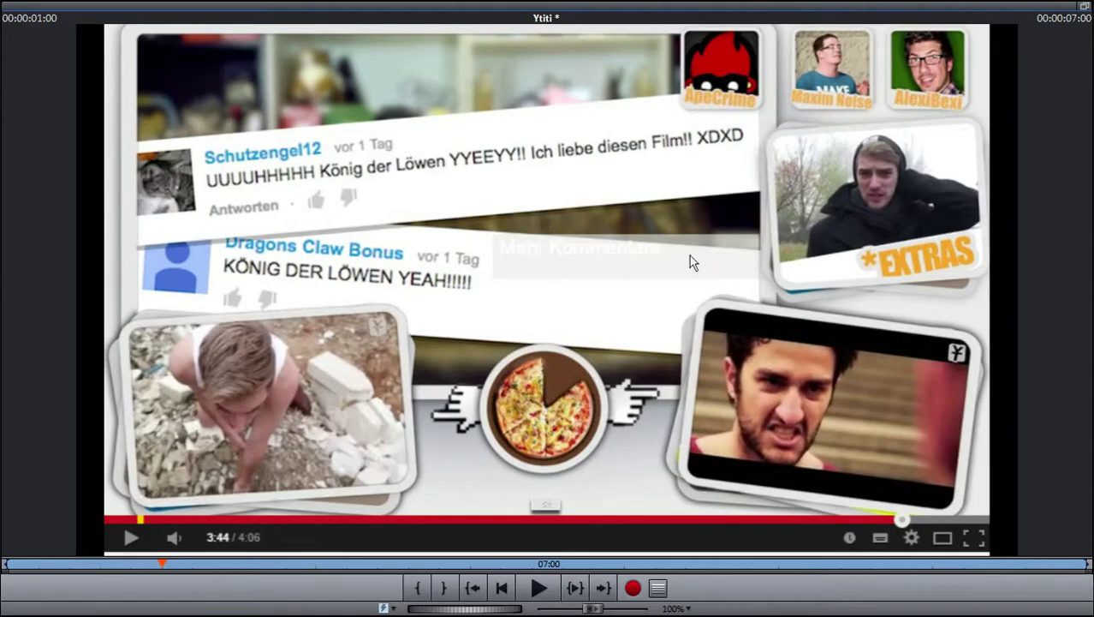
{"action": "key", "text": "Escape"}
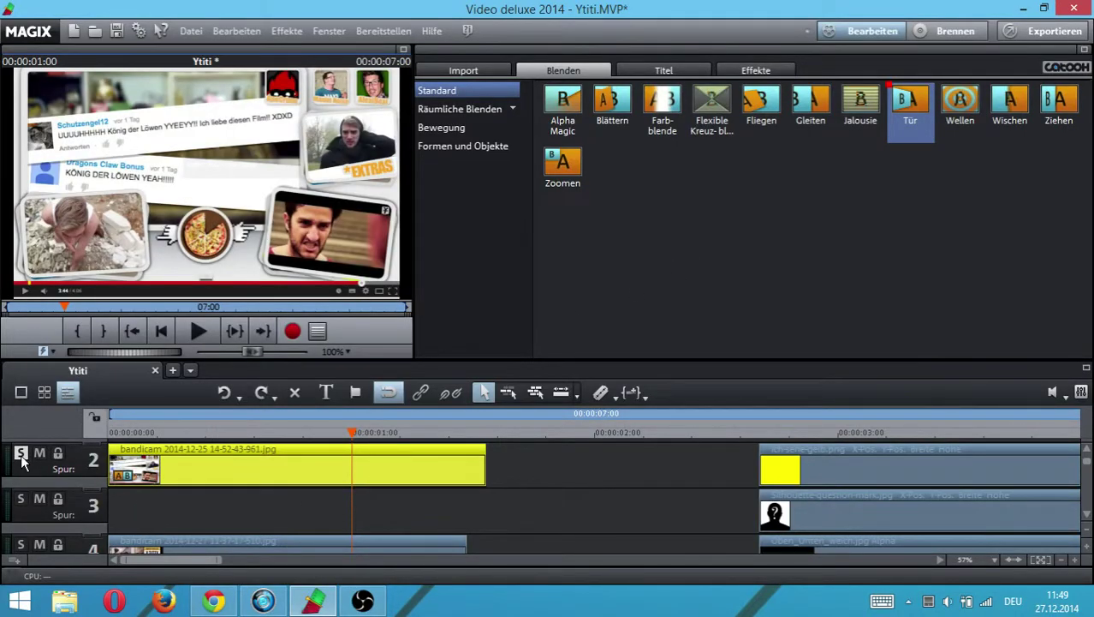
{"action": "left_click", "coordinate": [22, 456]}
{"action": "left_click", "coordinate": [404, 51]}
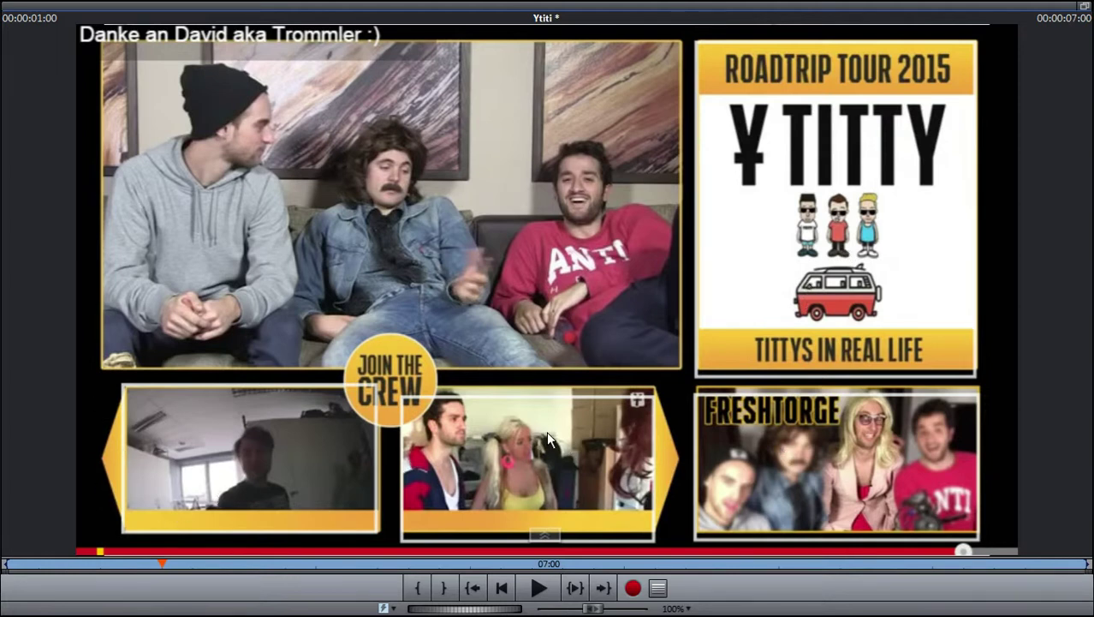
{"action": "double_click", "coordinate": [521, 425]}
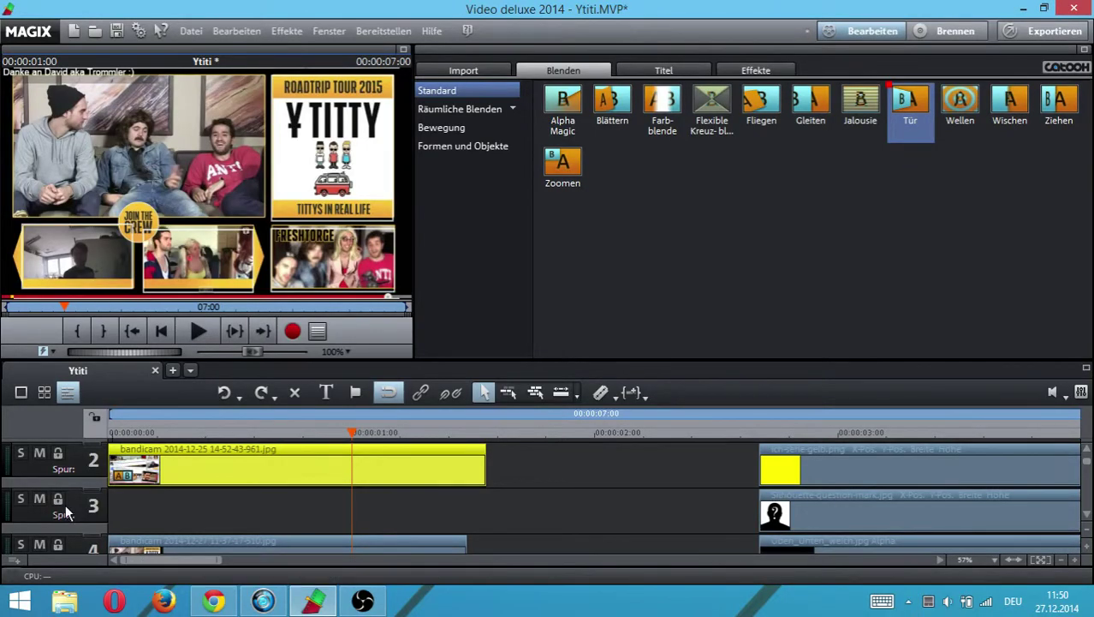
Solo track 2 and examine its reference end-screen screenshot enlarged in the preview monitor
{"action": "left_click", "coordinate": [21, 453]}
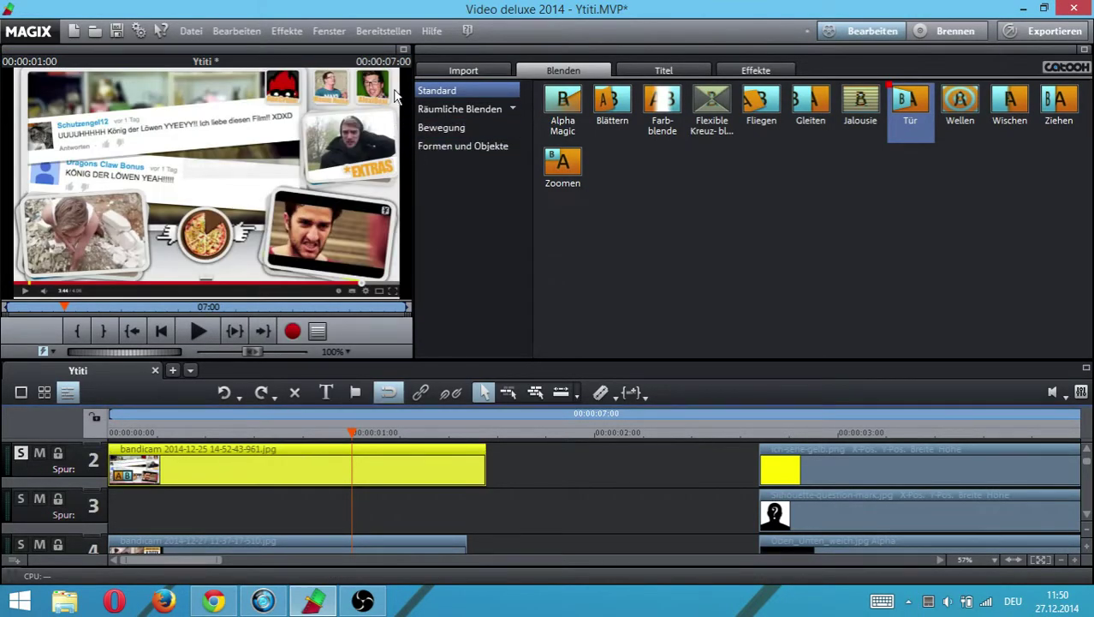
{"action": "left_click", "coordinate": [404, 53]}
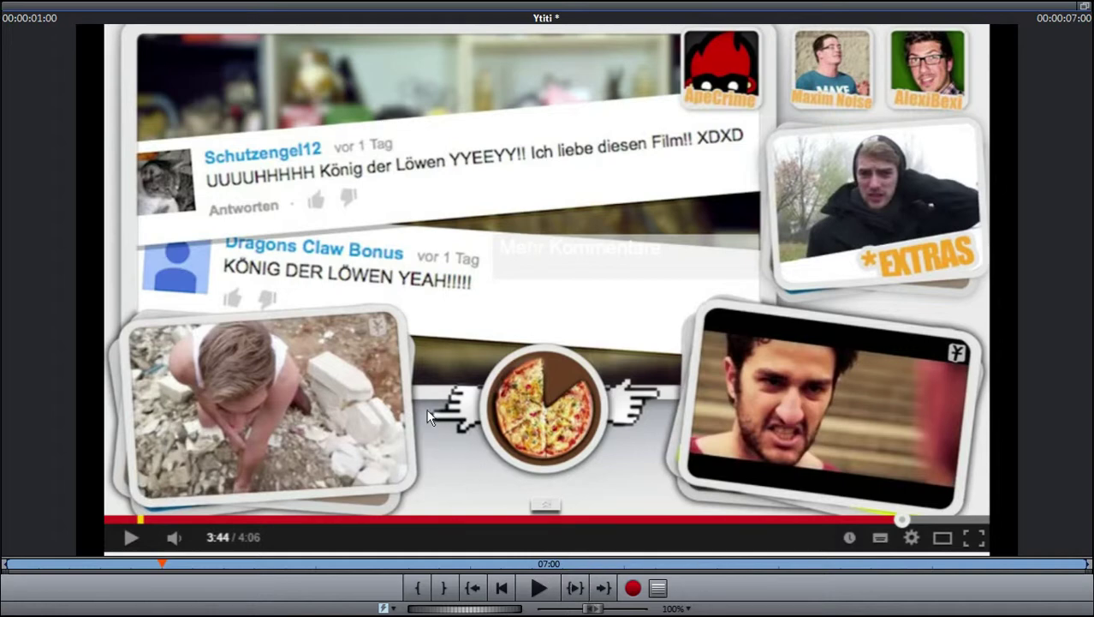
{"action": "key", "text": "Escape"}
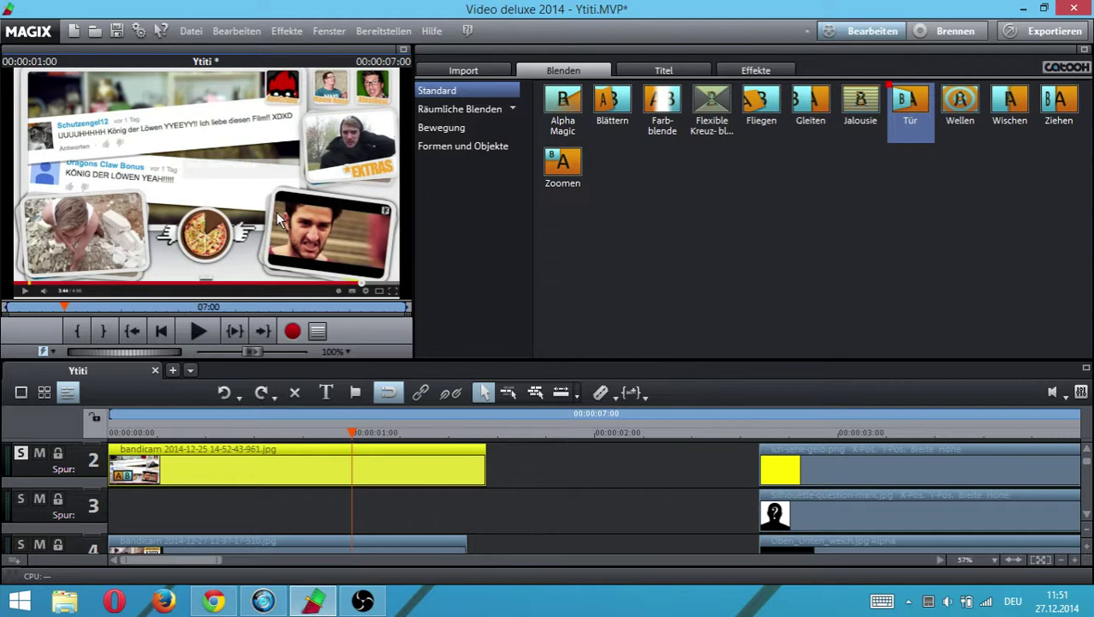
Take track 2 off solo and delete the second reference screenshot from track 4
{"action": "left_click", "coordinate": [21, 453]}
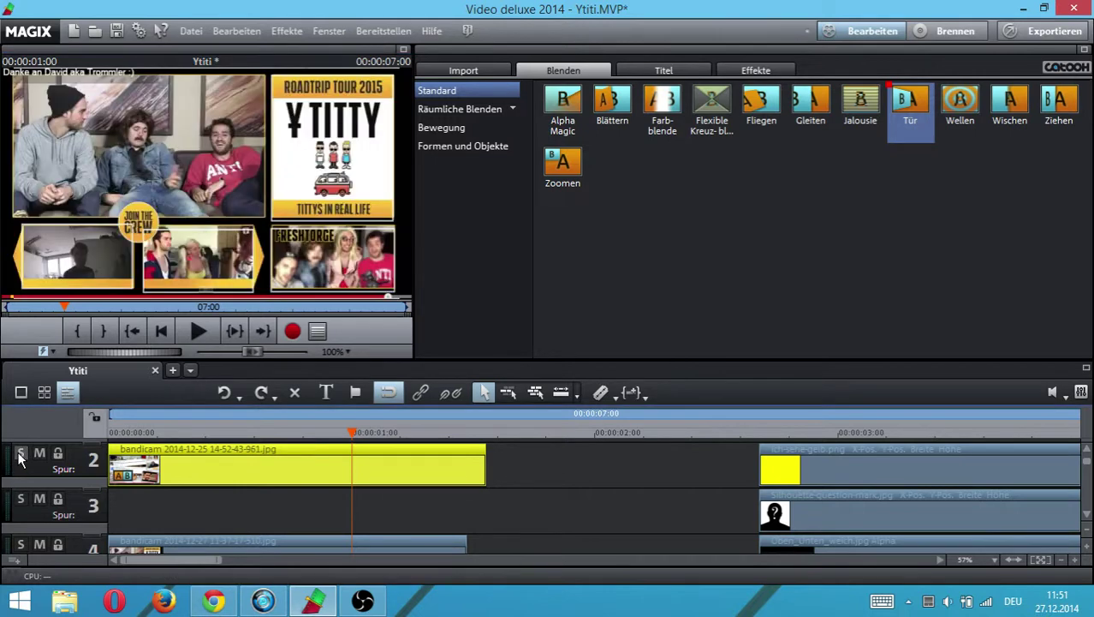
{"action": "right_click", "coordinate": [261, 542]}
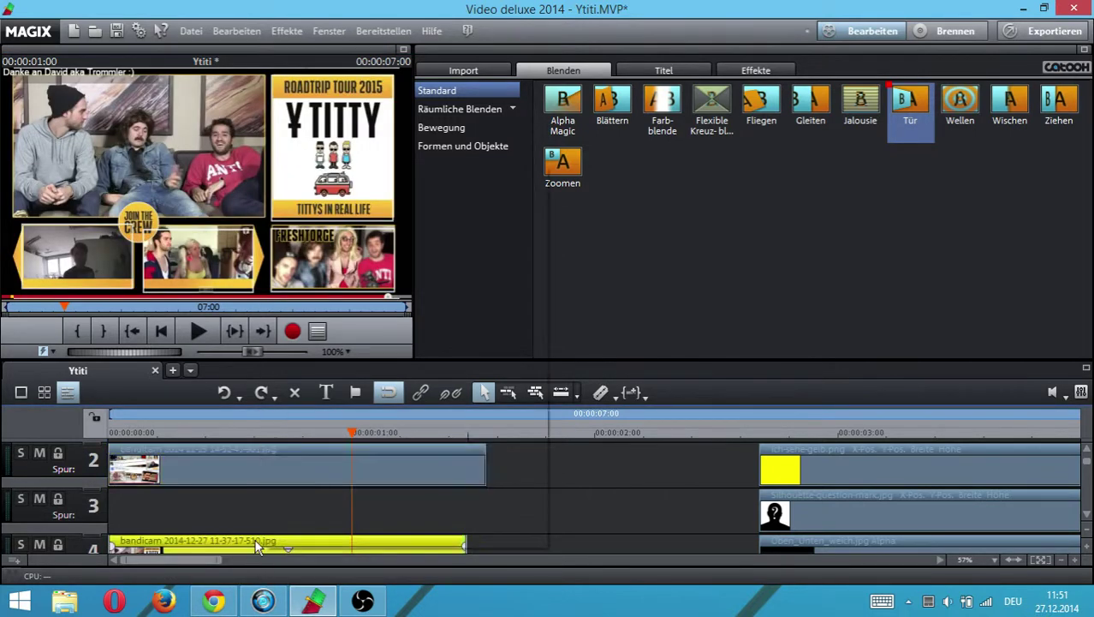
{"action": "left_click", "coordinate": [334, 503]}
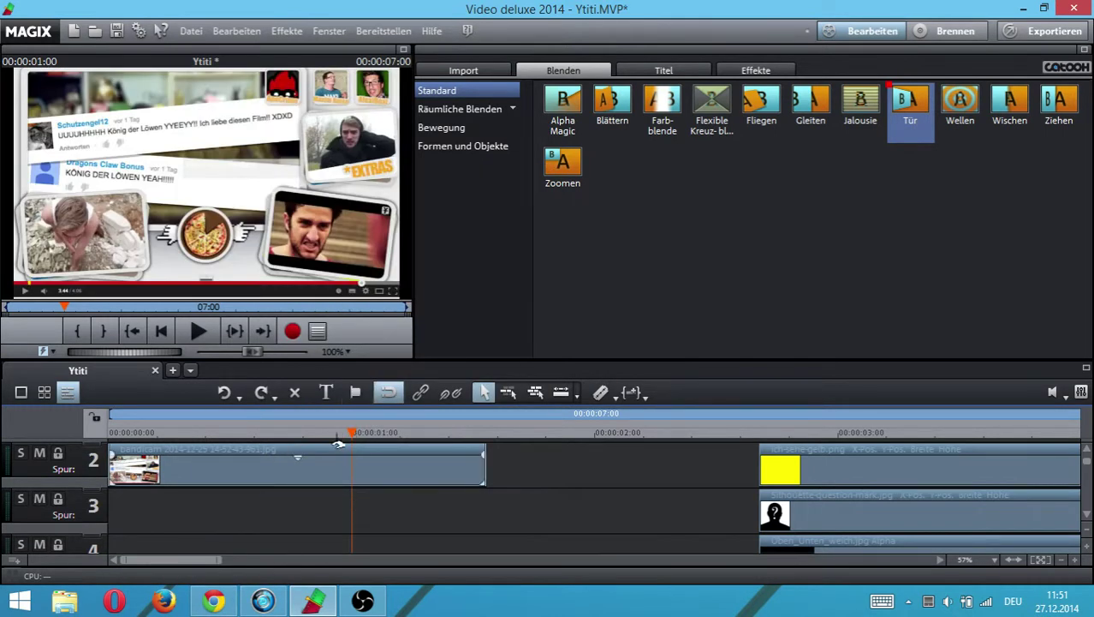
Look through the clips on all the project's tracks and fit the whole project into the timeline view
{"action": "left_click_drag", "start_coordinate": [206, 559], "coordinate": [310, 567]}
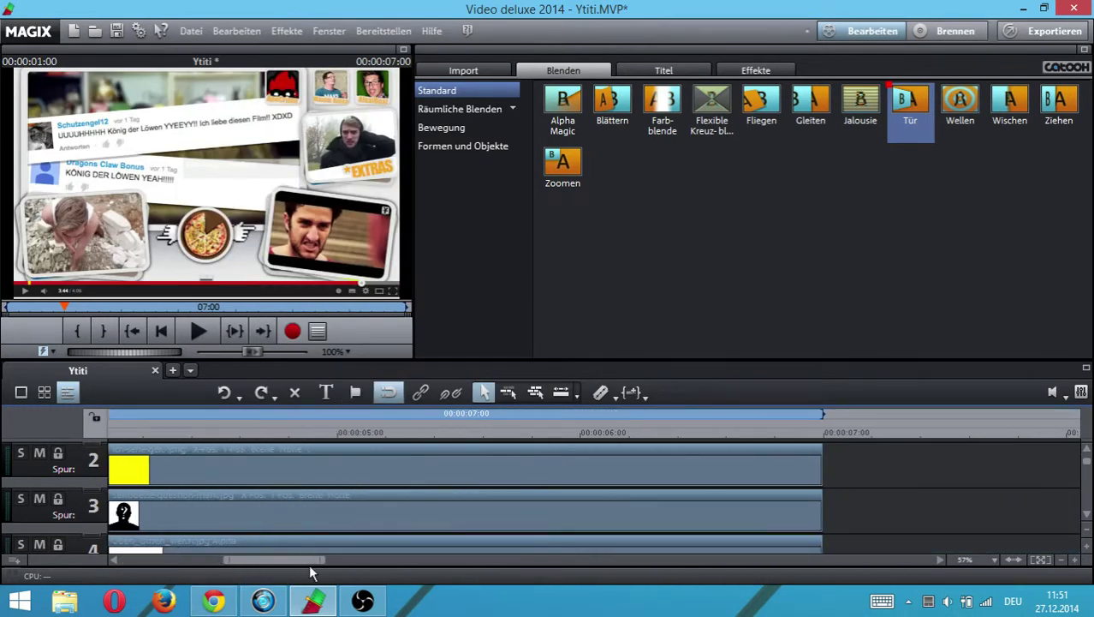
{"action": "left_click", "coordinate": [1087, 514]}
{"action": "left_click", "coordinate": [1087, 514]}
{"action": "left_click", "coordinate": [1086, 513]}
{"action": "left_click", "coordinate": [1087, 514]}
{"action": "left_click", "coordinate": [1086, 514]}
{"action": "left_click", "coordinate": [1087, 514]}
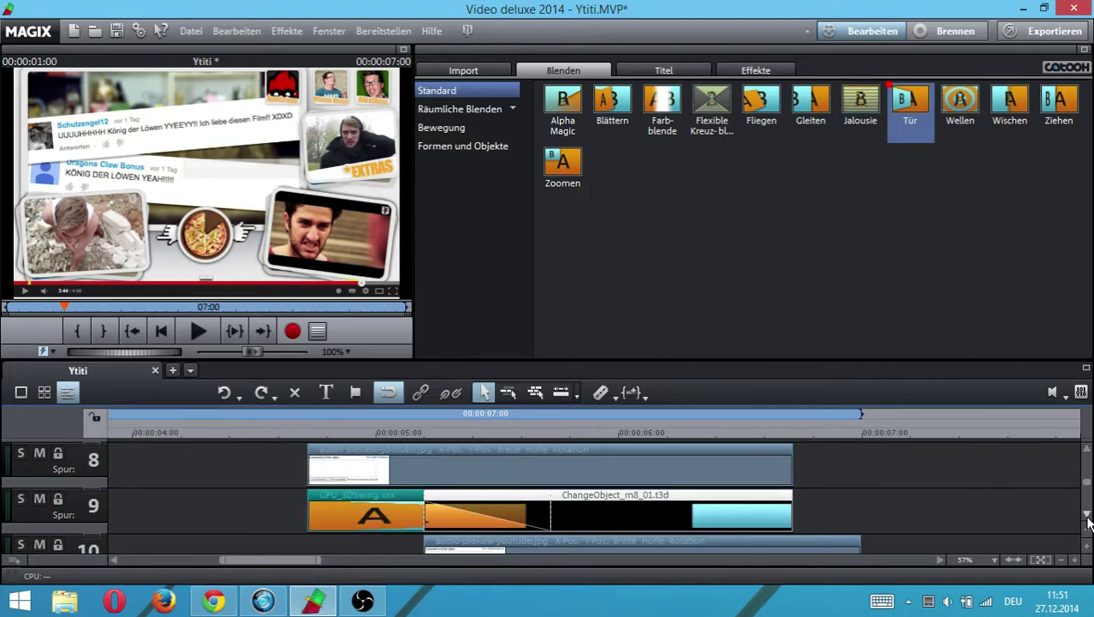
{"action": "left_click", "coordinate": [1087, 514]}
{"action": "left_click", "coordinate": [1087, 514]}
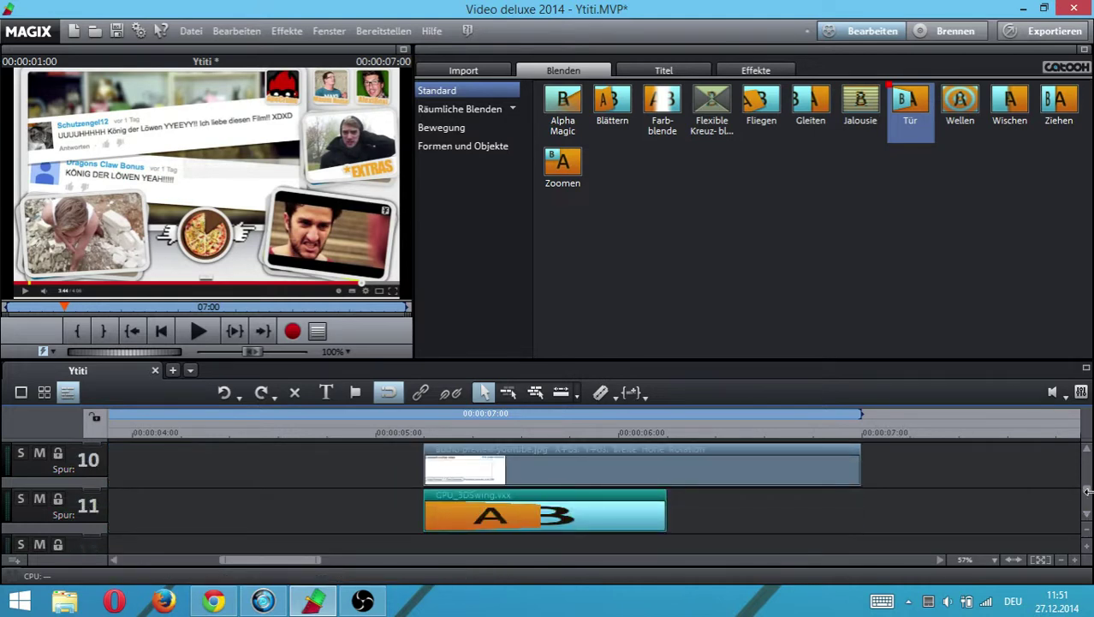
{"action": "scroll", "coordinate": [1086, 480], "scroll_direction": "up", "scroll_amount": 3}
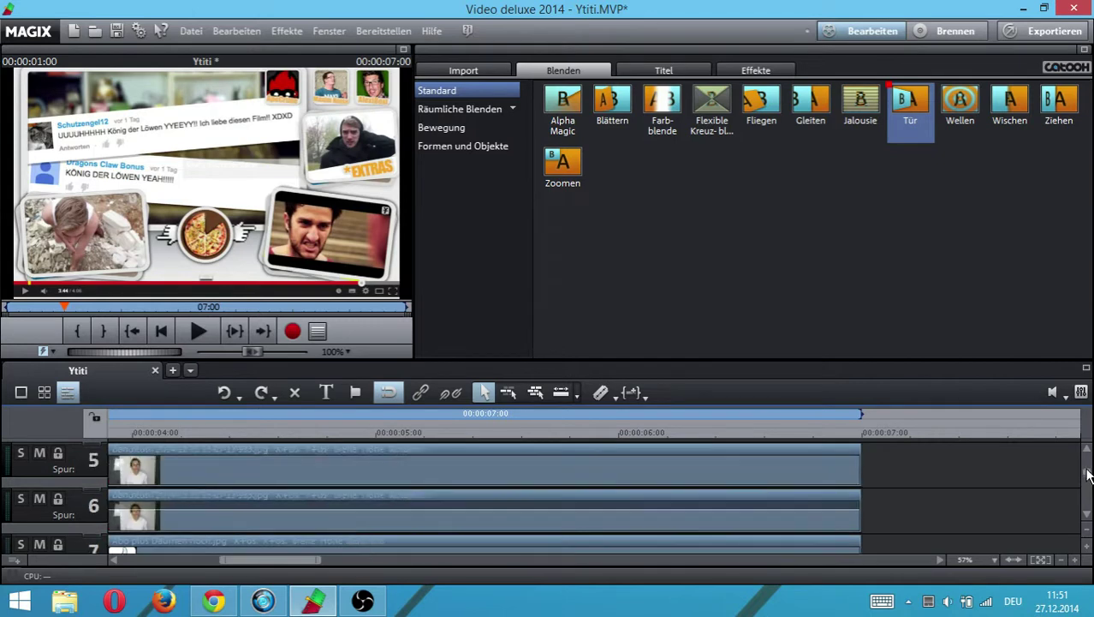
{"action": "left_click", "coordinate": [1039, 560]}
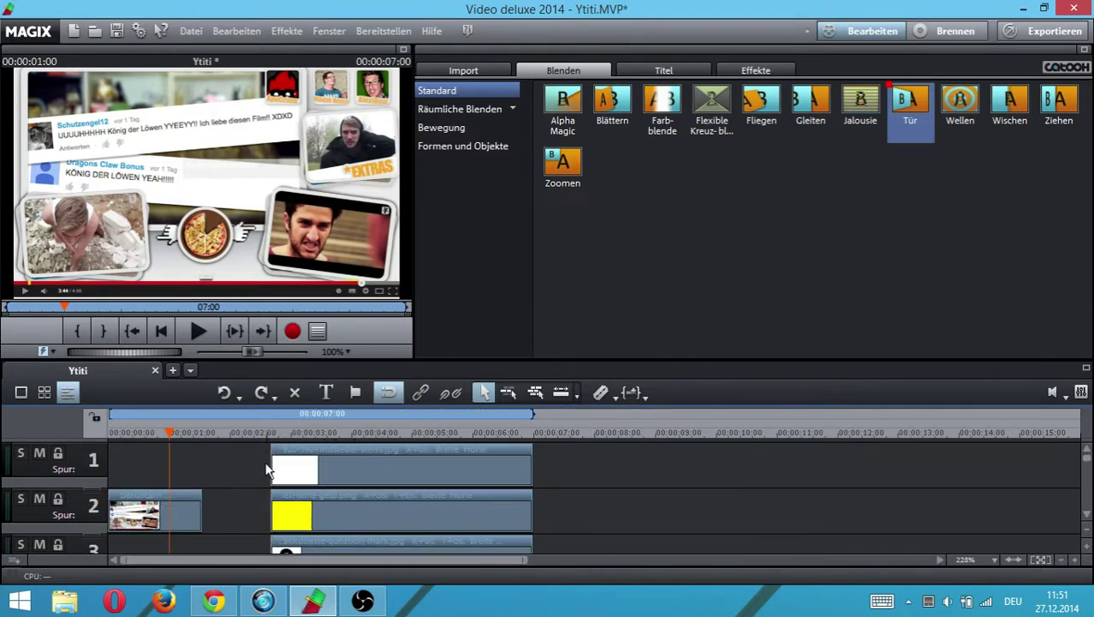
Place the playhead at 00:00:03:06 and solo tracks 1 and 2 to preview the white background with the yellow rectangle
{"action": "left_click", "coordinate": [296, 458]}
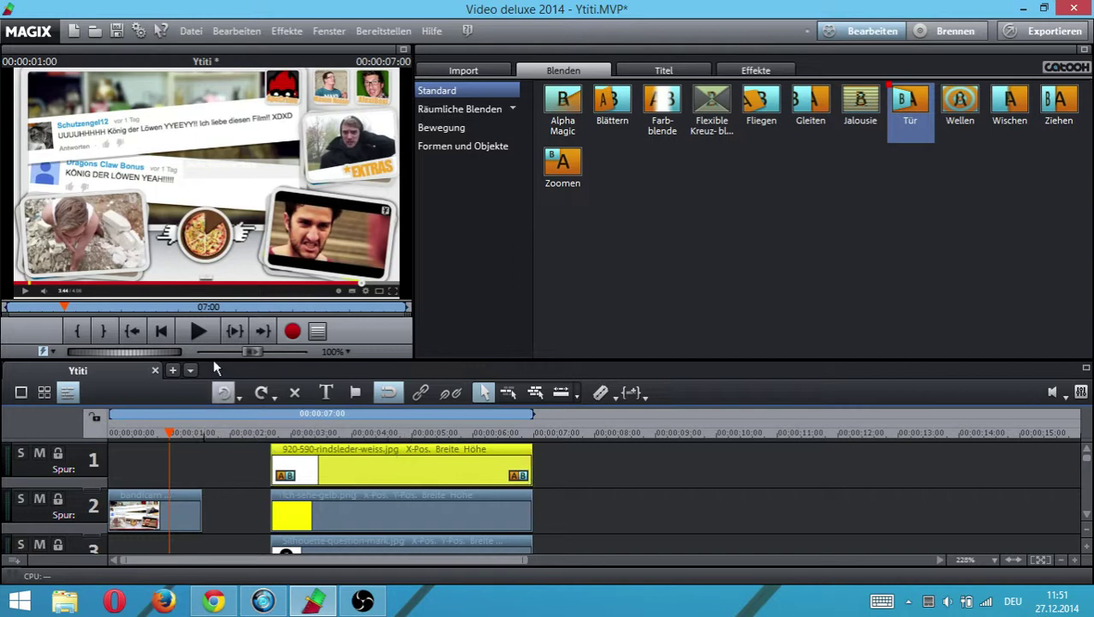
{"action": "left_click_drag", "start_coordinate": [178, 431], "coordinate": [304, 436]}
{"action": "left_click", "coordinate": [21, 452]}
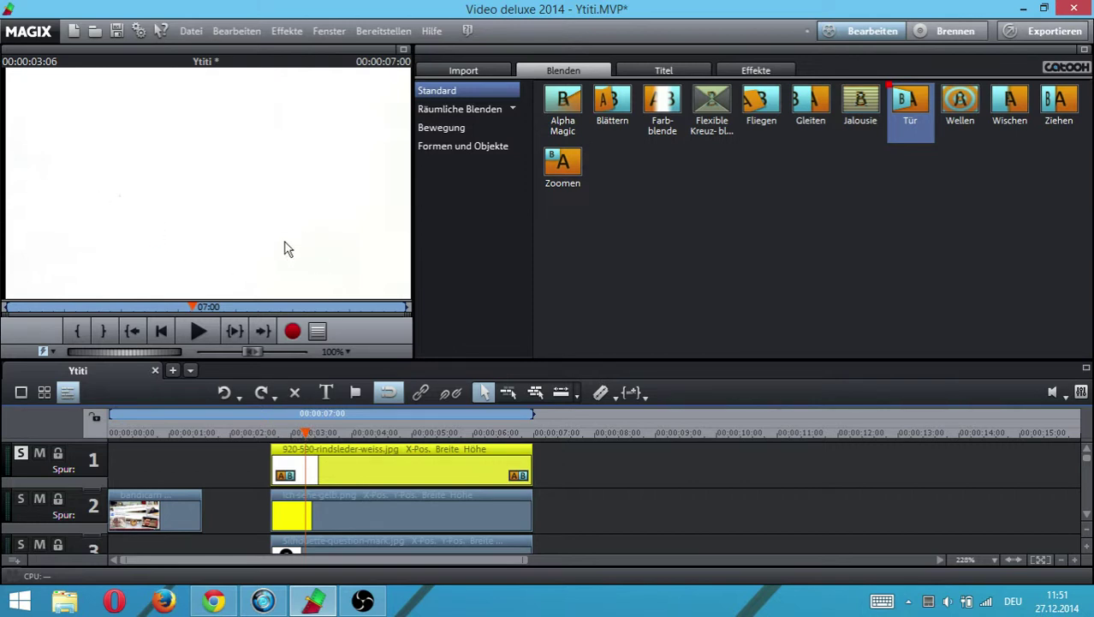
{"action": "left_click", "coordinate": [22, 501]}
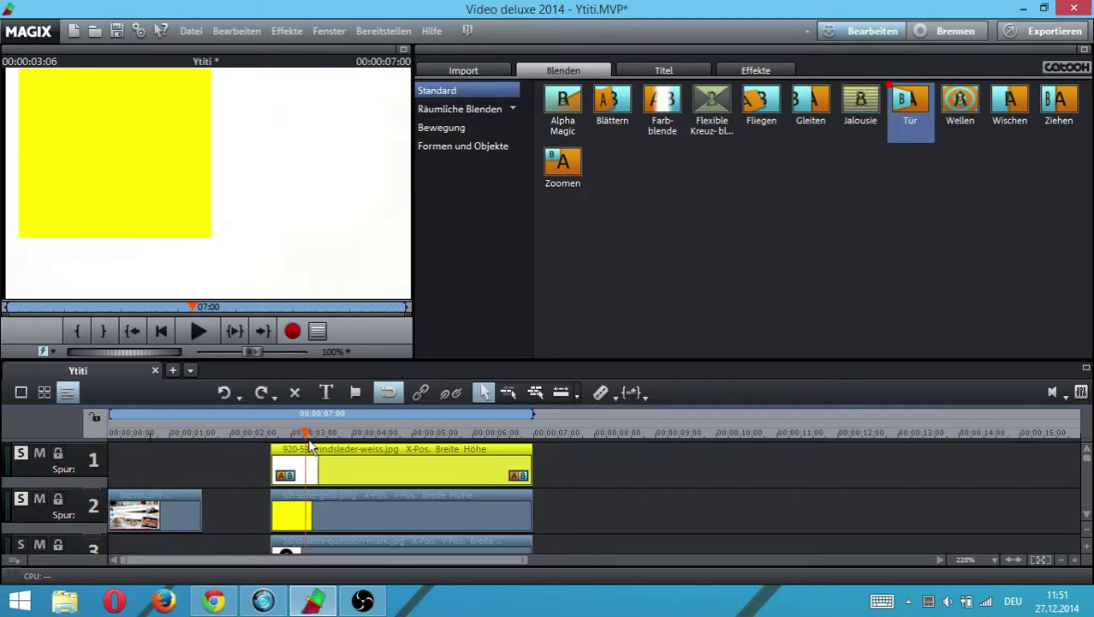
Compare with the reference screenshot at 00:00:01:00, return the playhead to 00:00:03:22 and also solo the silhouette image on track 3
{"action": "left_click_drag", "start_coordinate": [306, 454], "coordinate": [167, 458]}
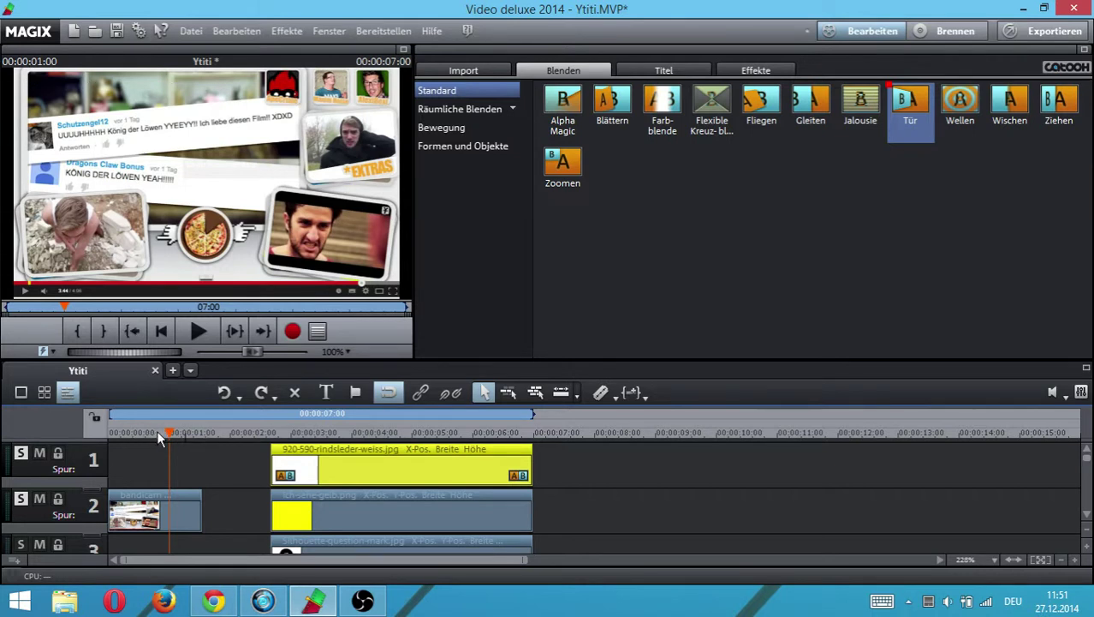
{"action": "mouse_move", "coordinate": [162, 432]}
{"action": "left_mouse_down"}
{"action": "mouse_move", "coordinate": [369, 427]}
{"action": "mouse_move", "coordinate": [343, 432]}
{"action": "left_mouse_up"}
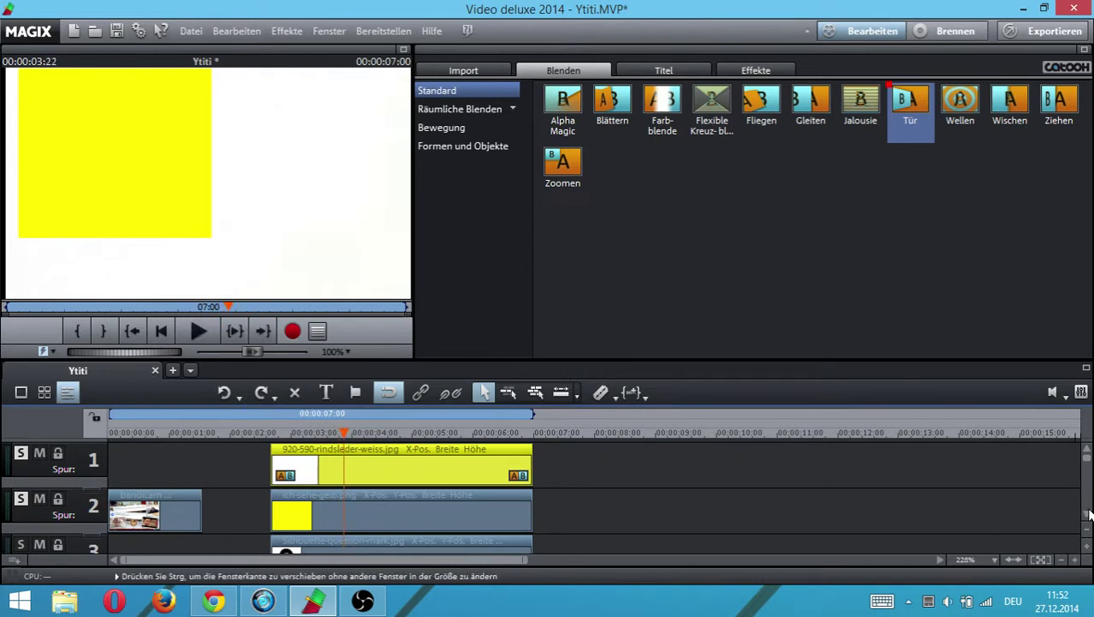
{"action": "scroll", "coordinate": [1084, 514], "scroll_direction": "down", "scroll_amount": 1}
{"action": "left_click", "coordinate": [19, 500]}
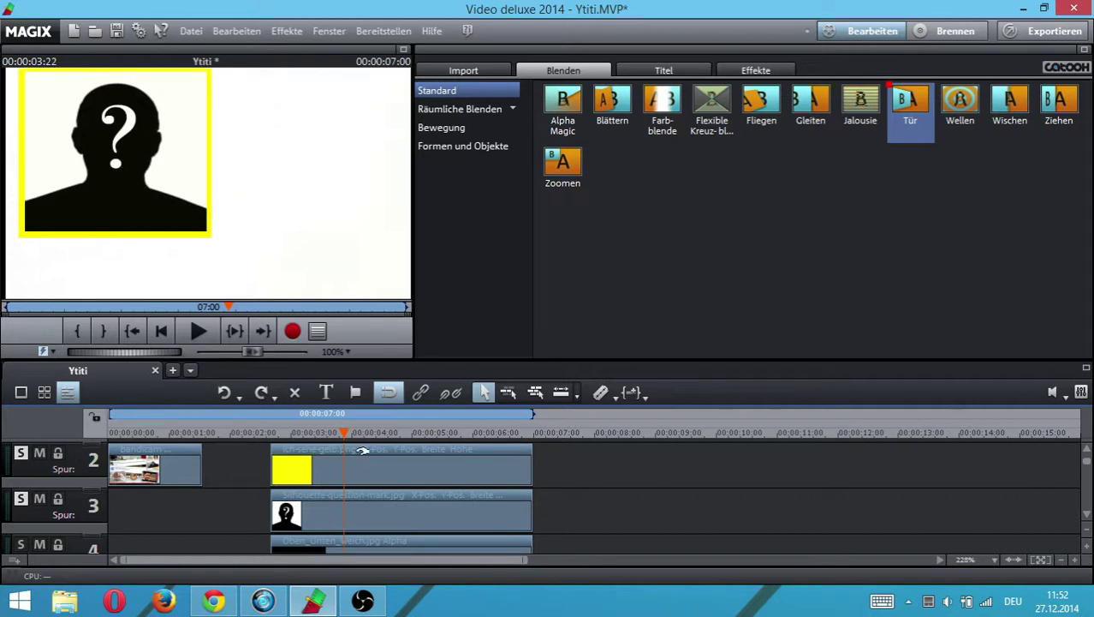
Also solo track 4 and lower the opacity curve of its Oben_Unten_weich.jpg gradient clip
{"action": "left_click", "coordinate": [1087, 514]}
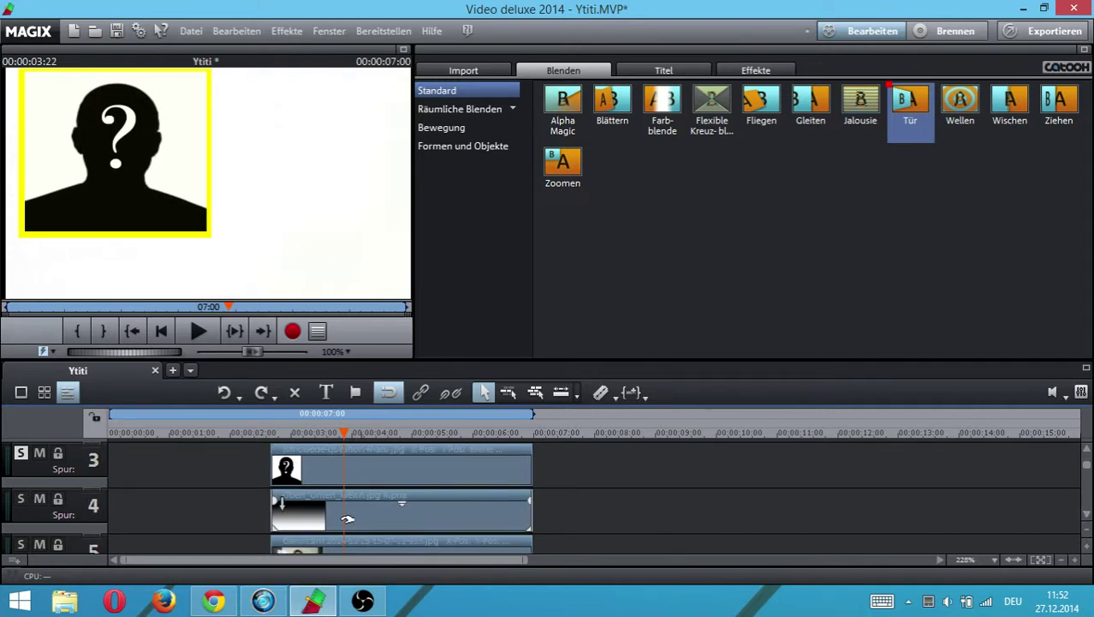
{"action": "left_click", "coordinate": [22, 500]}
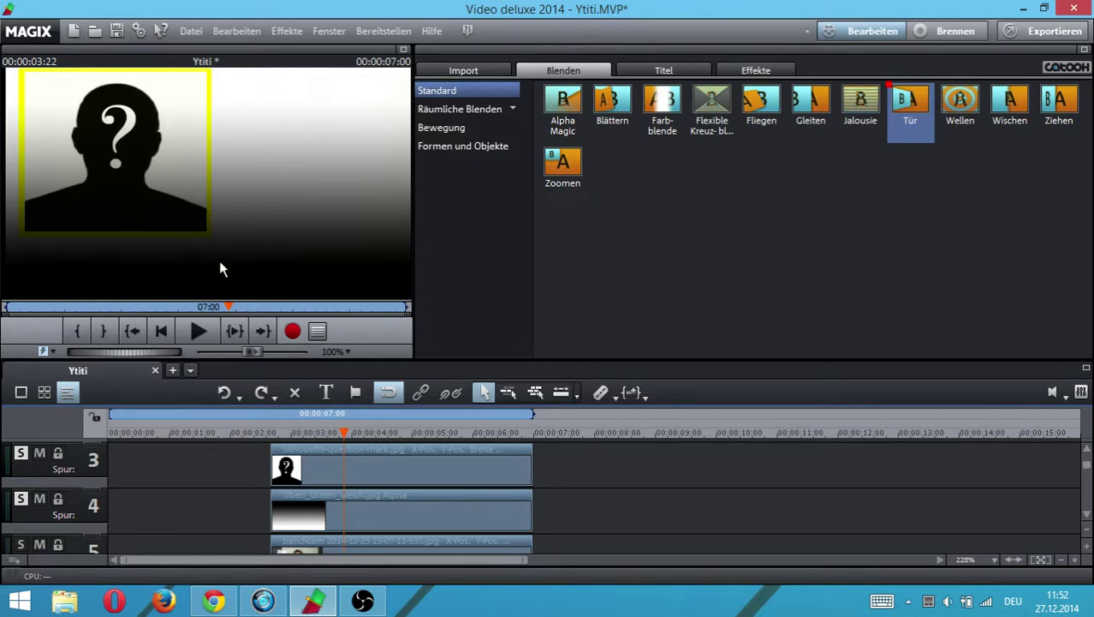
{"action": "left_click", "coordinate": [401, 504]}
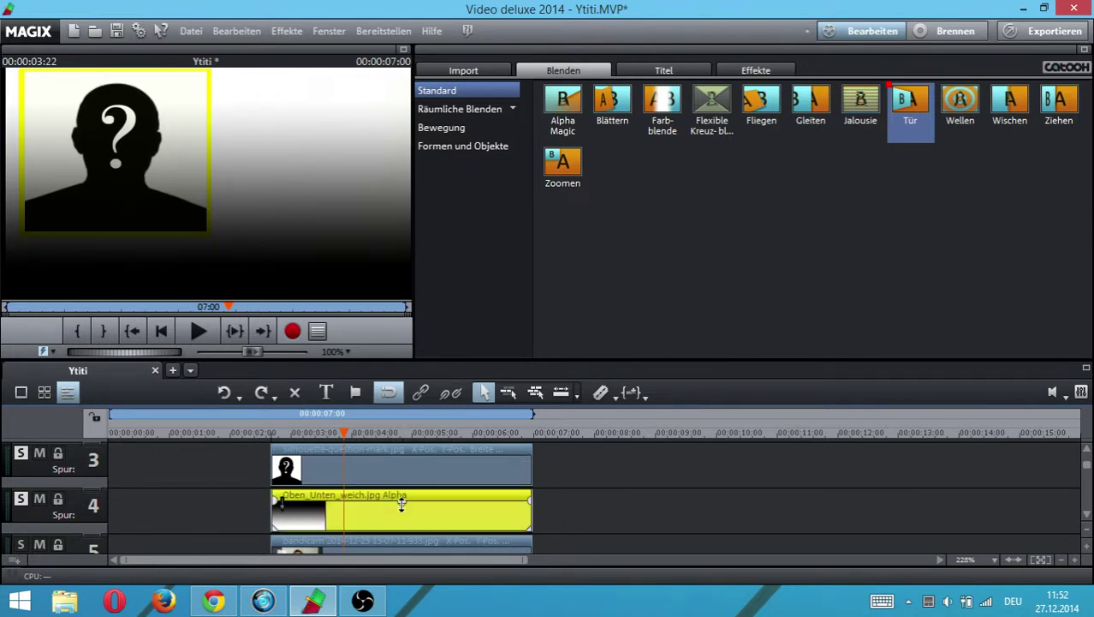
{"action": "left_click_drag", "start_coordinate": [401, 503], "coordinate": [402, 507]}
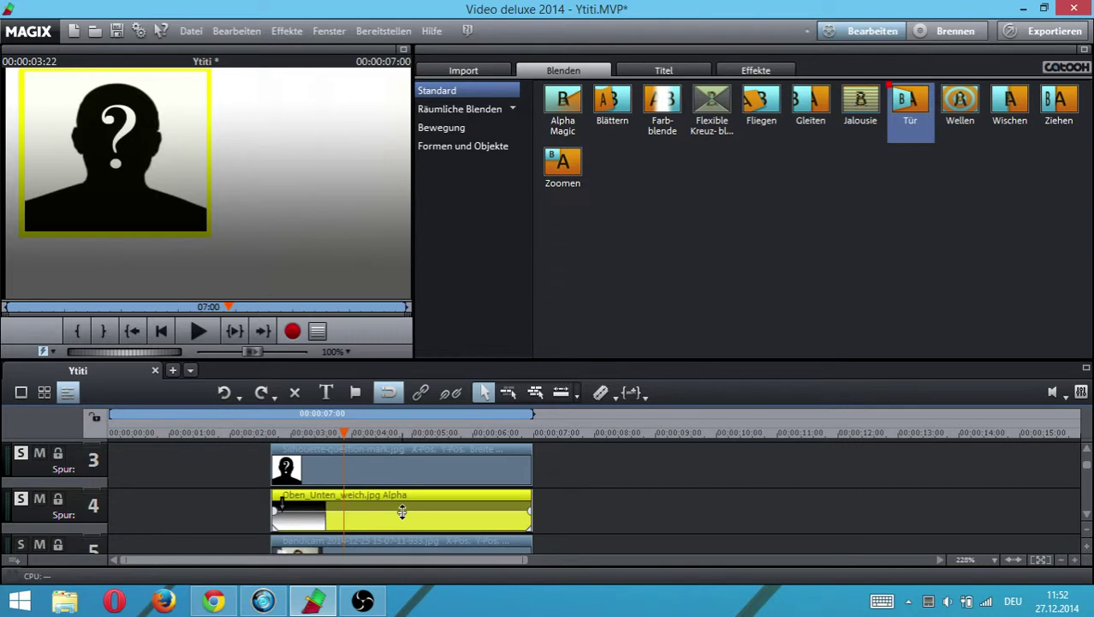
Also solo tracks 5, 6 and 7 to add the two tilted photos and the thumbs-up subscribe image to the preview
{"action": "left_click", "coordinate": [1087, 514]}
{"action": "left_click", "coordinate": [368, 520]}
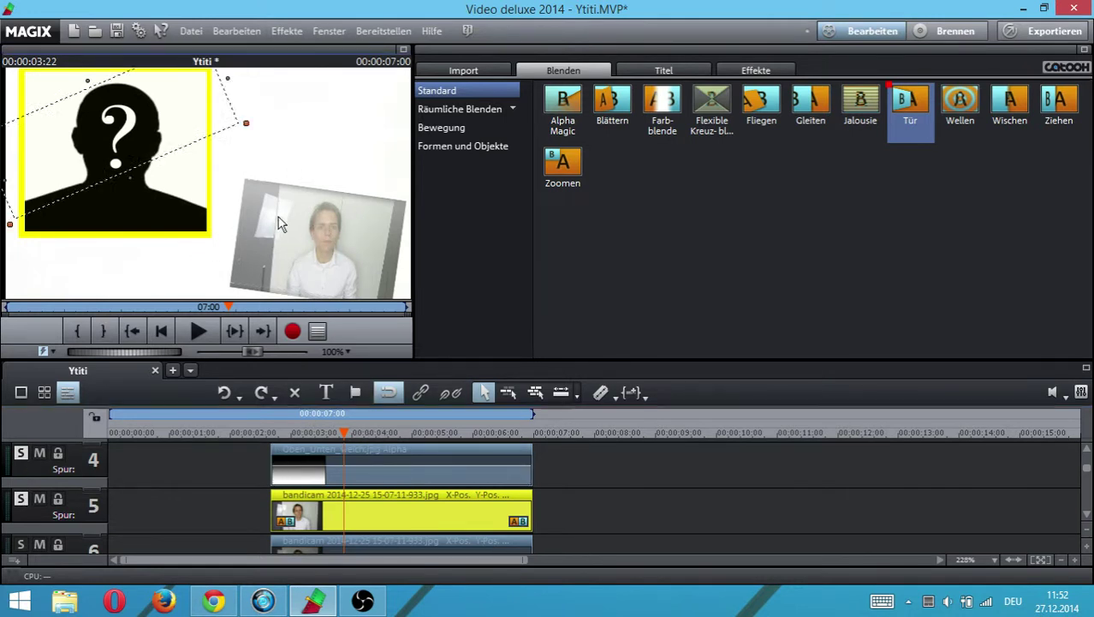
{"action": "left_click", "coordinate": [1088, 514]}
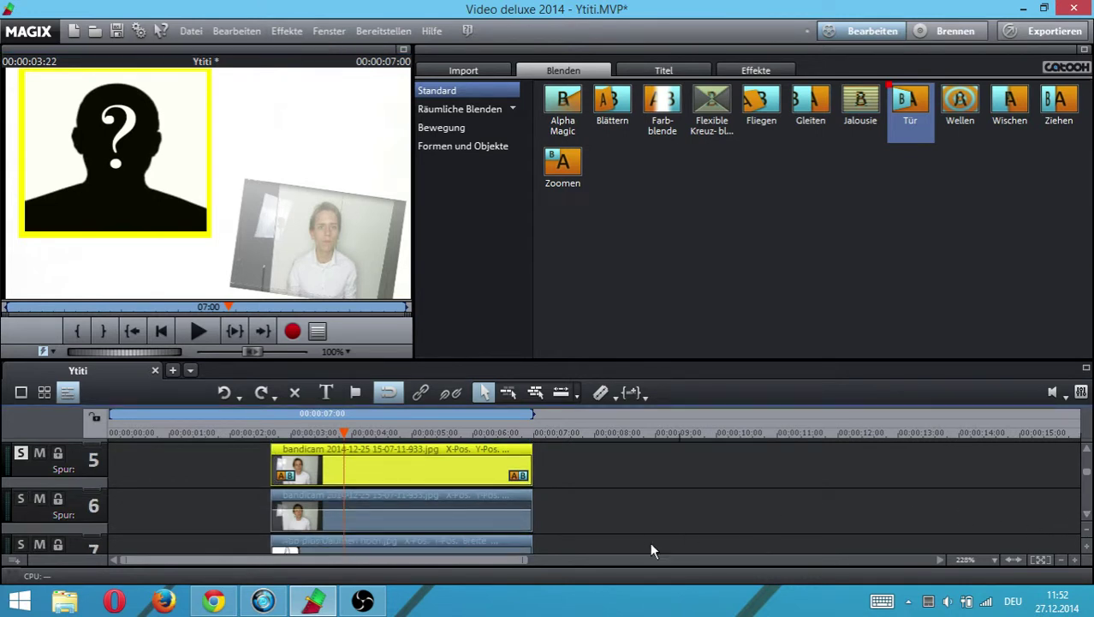
{"action": "left_click", "coordinate": [22, 501]}
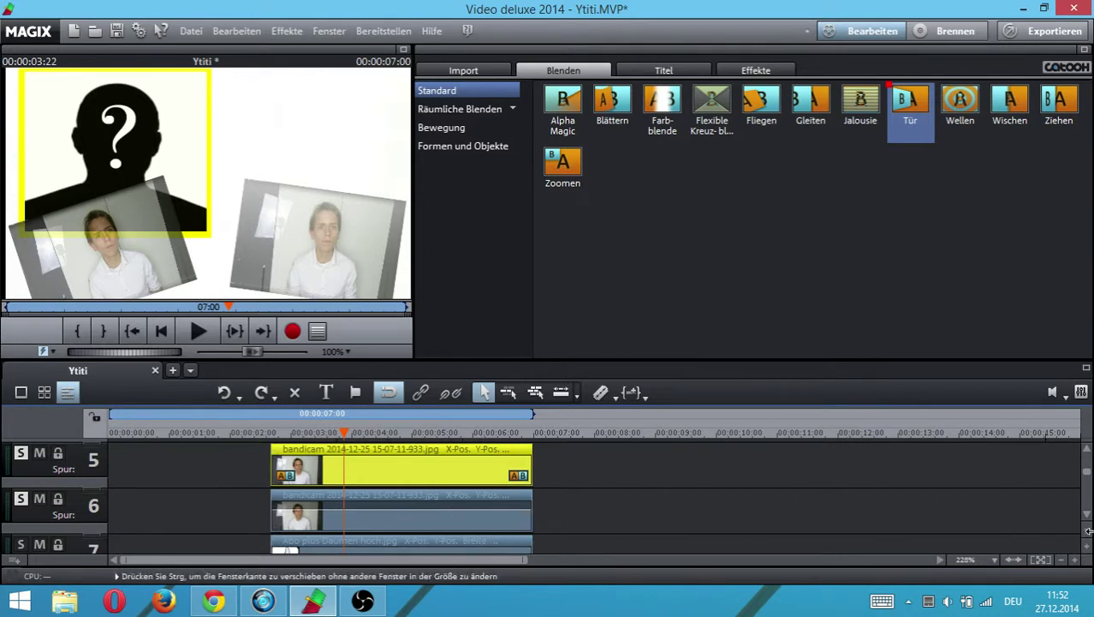
{"action": "scroll", "coordinate": [368, 494], "scroll_direction": "down", "scroll_amount": 1}
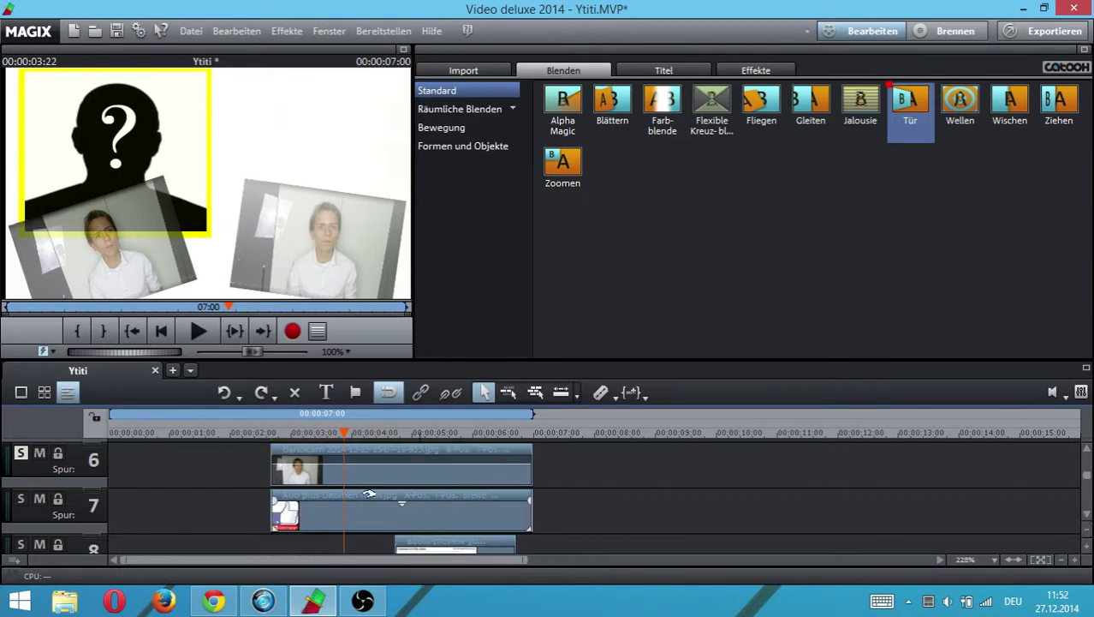
{"action": "left_click", "coordinate": [21, 499]}
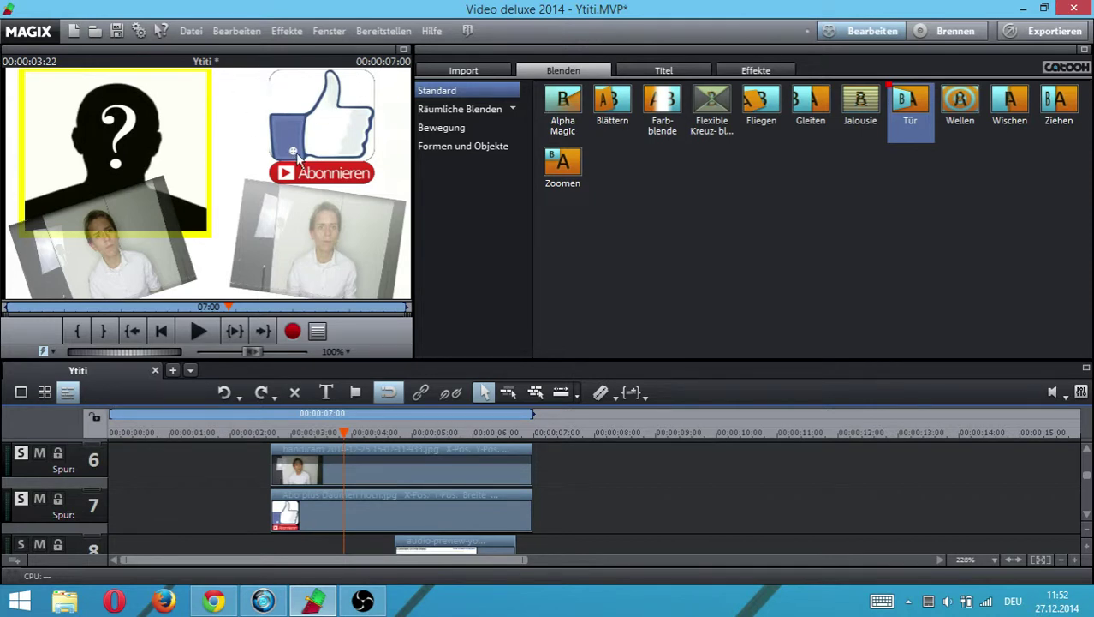
Also solo track 8 with the playhead at 00:00:05:18, and play from 00:00:04:14 to preview the comment box's entrance
{"action": "left_click", "coordinate": [1088, 514]}
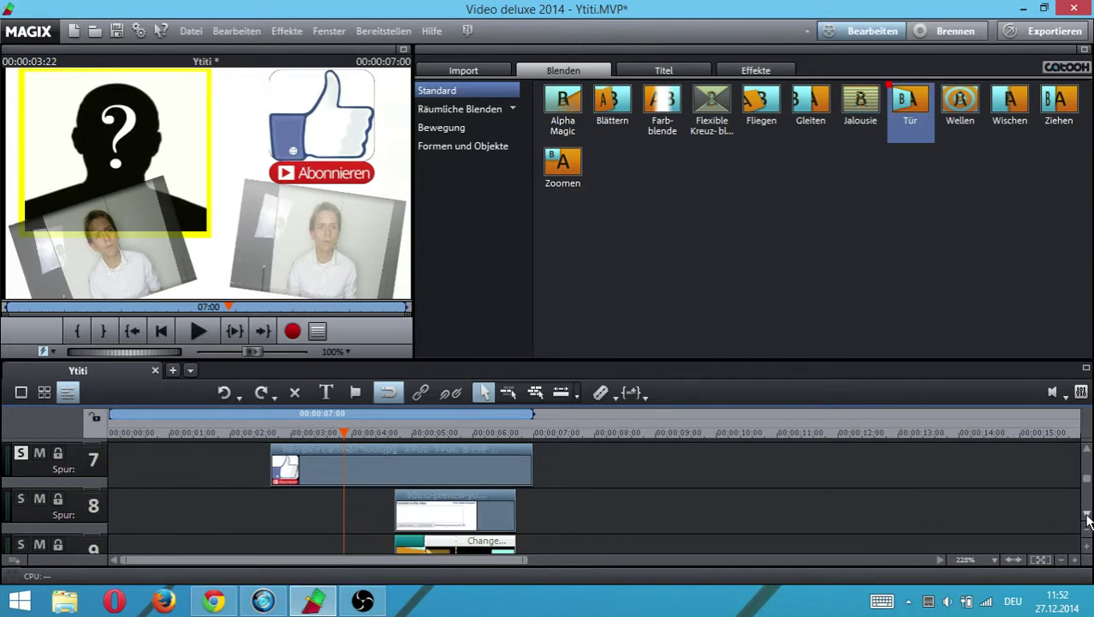
{"action": "left_click_drag", "start_coordinate": [345, 432], "coordinate": [457, 434]}
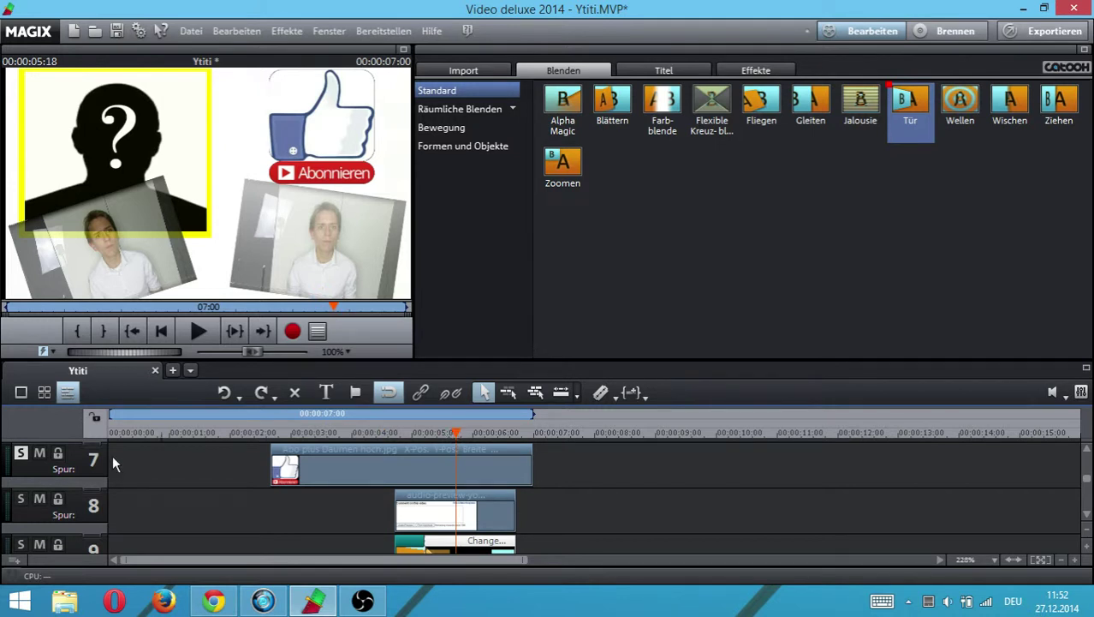
{"action": "left_click", "coordinate": [22, 498]}
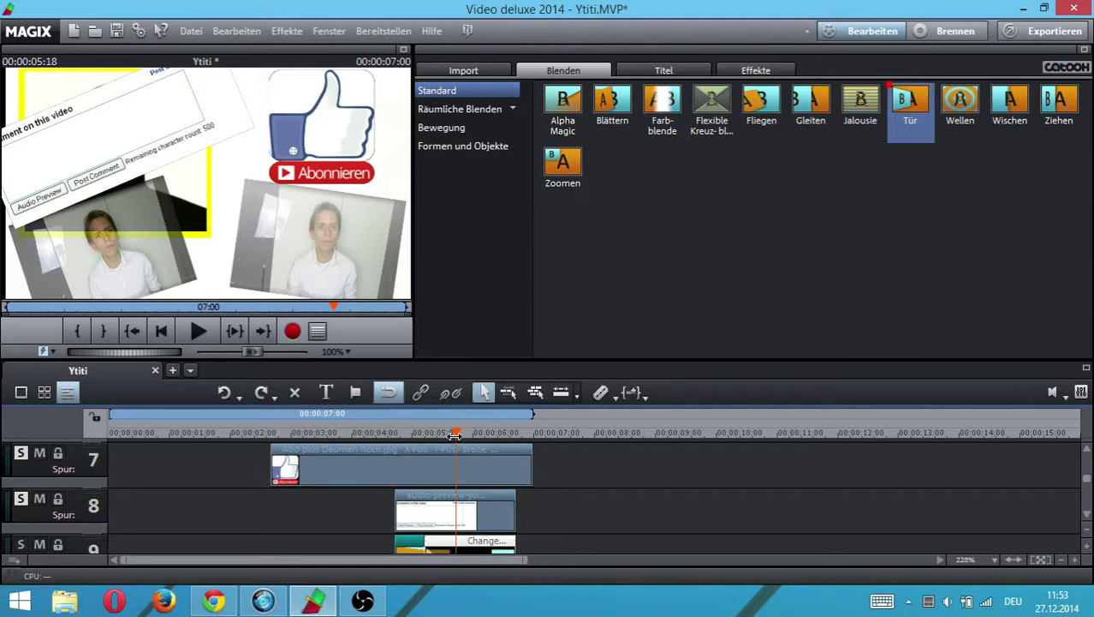
{"action": "left_click_drag", "start_coordinate": [454, 434], "coordinate": [386, 434]}
{"action": "key", "text": "space"}
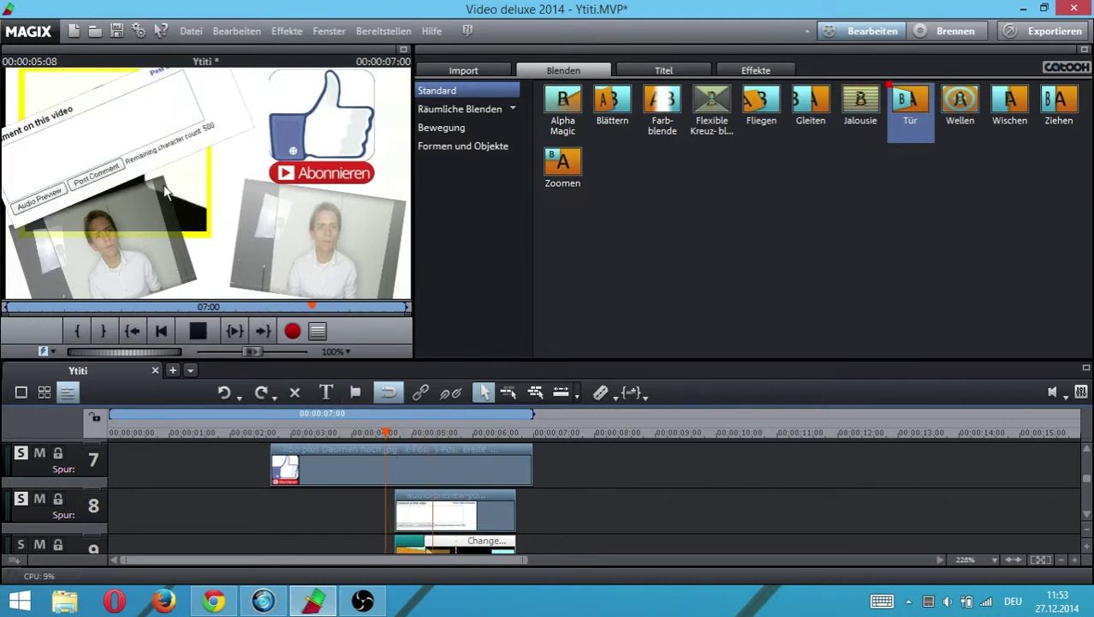
{"action": "key", "text": "space"}
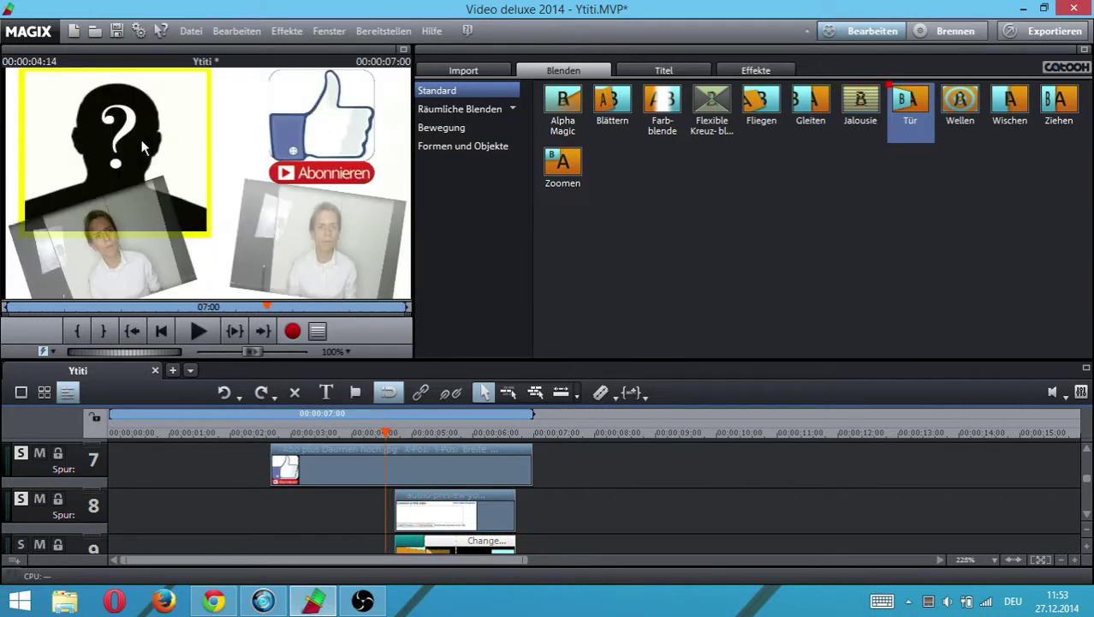
Move the ChangeObj transition on track 9 past the project's end to about 00:00:08:00 and play from 00:00:04:14 to preview the comment box
{"action": "left_click", "coordinate": [1087, 514]}
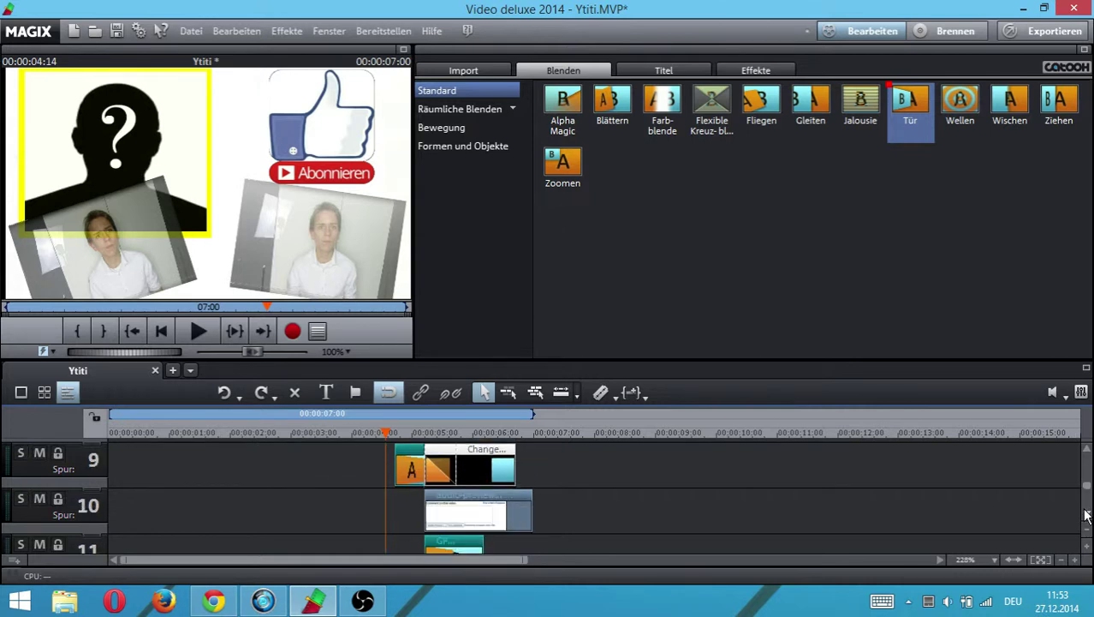
{"action": "right_click", "coordinate": [495, 454]}
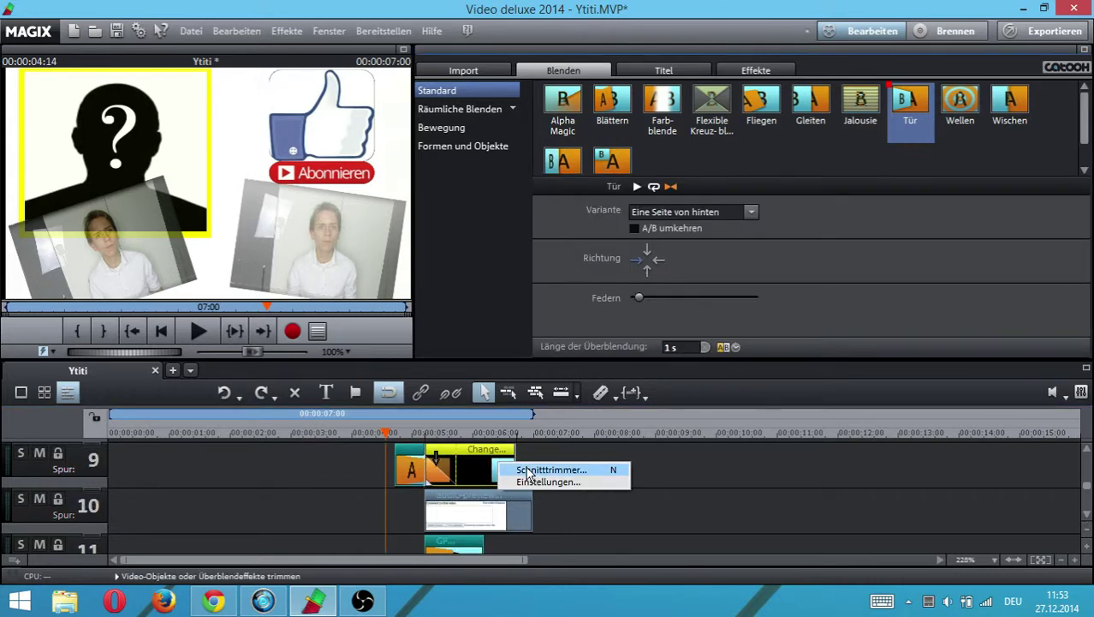
{"action": "left_click", "coordinate": [467, 460]}
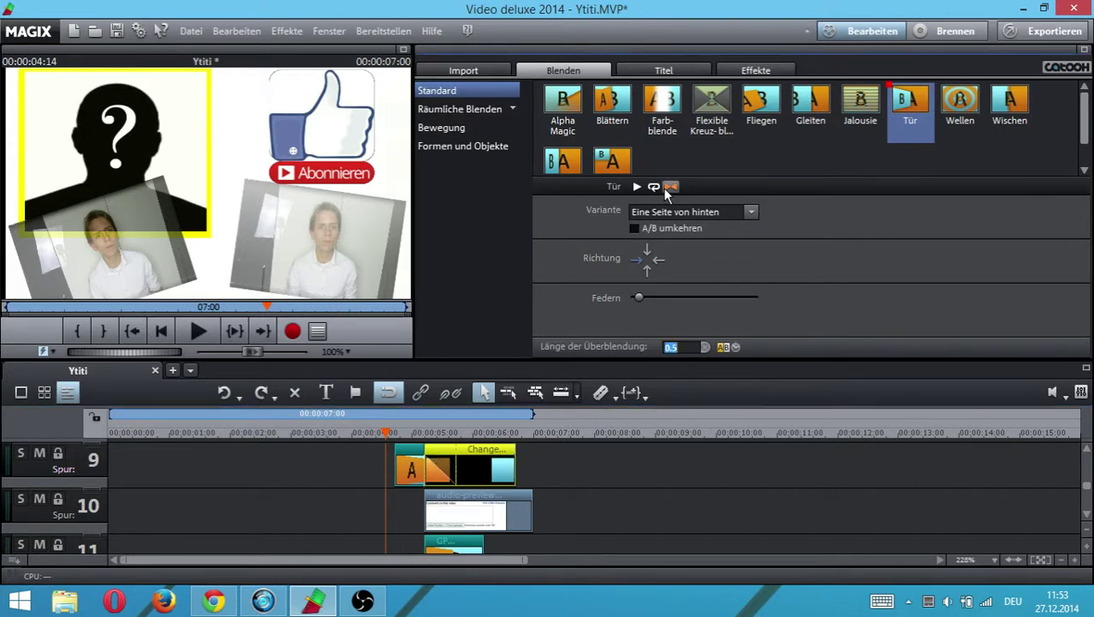
{"action": "right_click", "coordinate": [486, 475]}
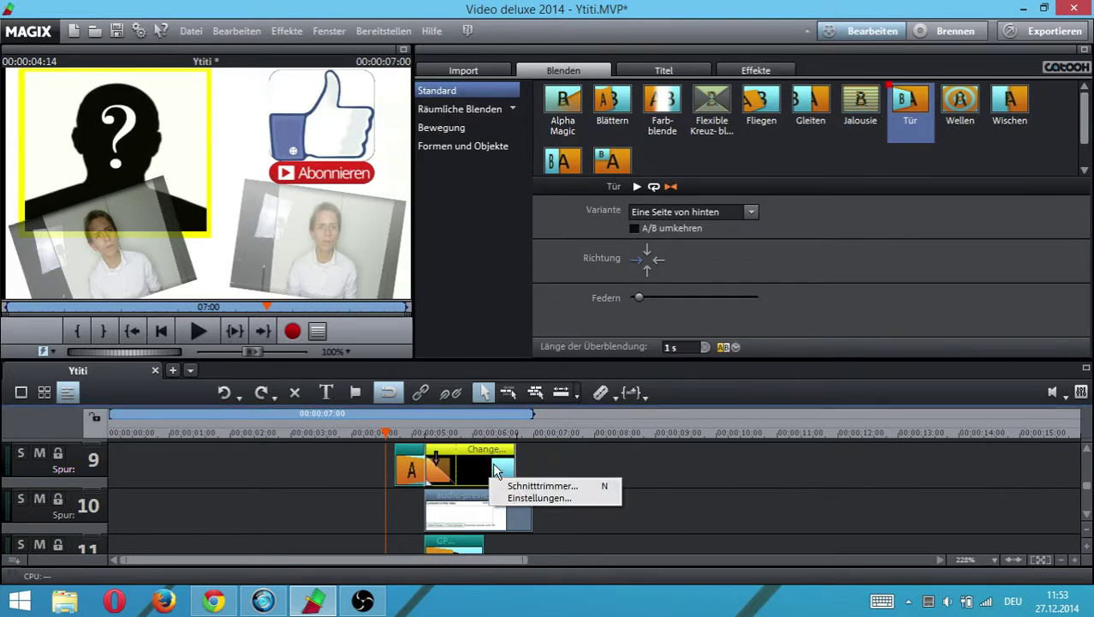
{"action": "left_click_drag", "start_coordinate": [480, 456], "coordinate": [648, 456]}
{"action": "key", "text": "space"}
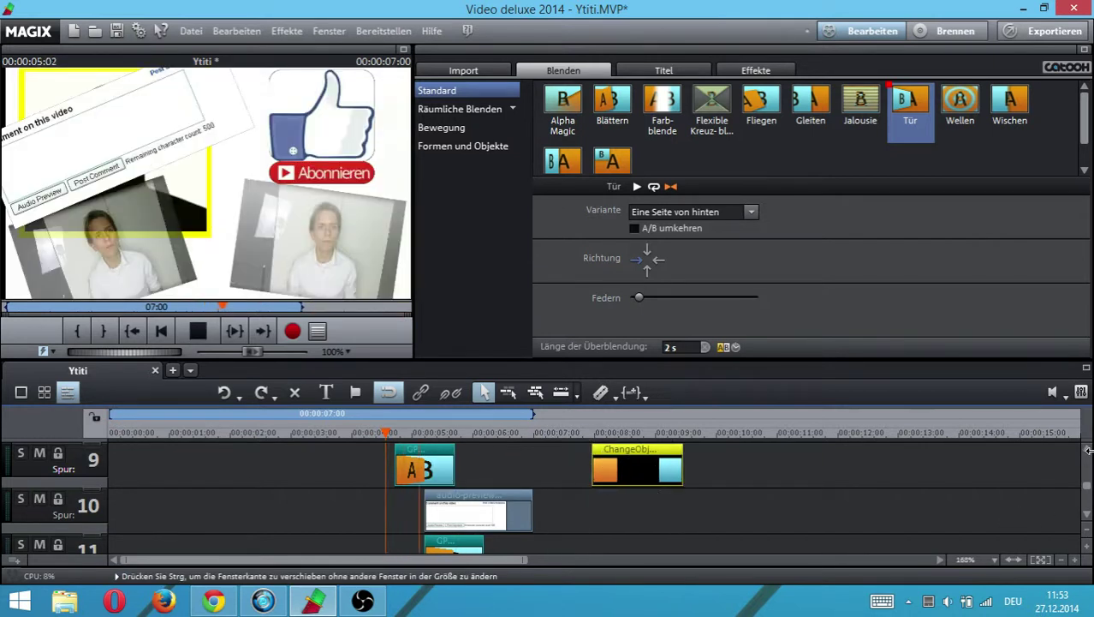
{"action": "key", "text": "space"}
Reposition track 10's audio-preview-youtube.jpg clip to -4 Links and 325 Oben under Position/Größe, and play the preview
{"action": "scroll", "coordinate": [1087, 446], "scroll_direction": "up", "scroll_amount": 1}
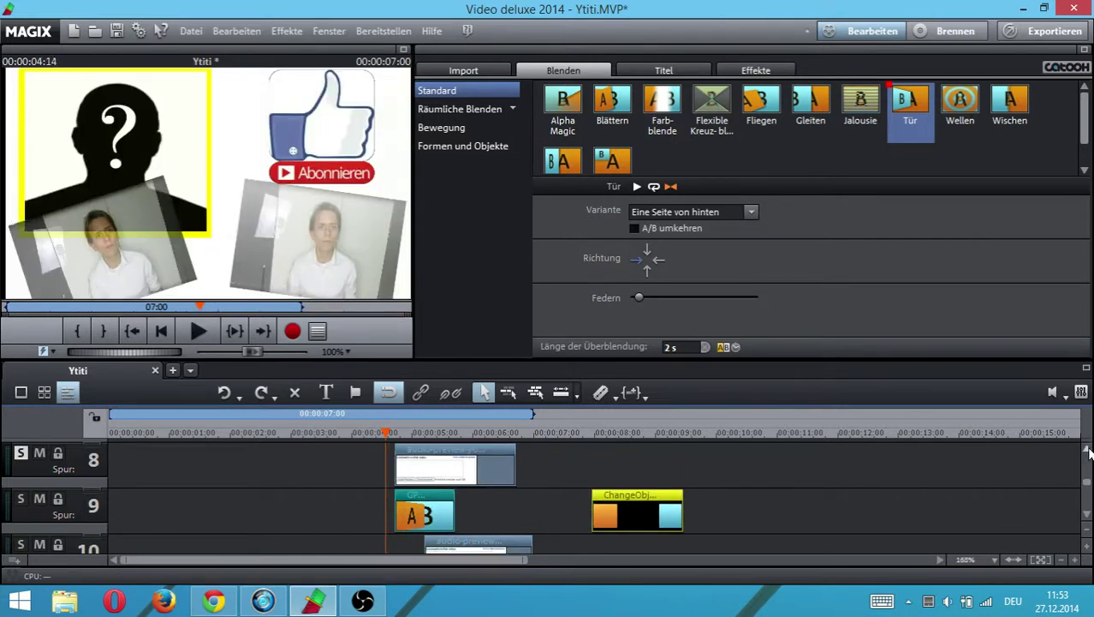
{"action": "left_click", "coordinate": [466, 539]}
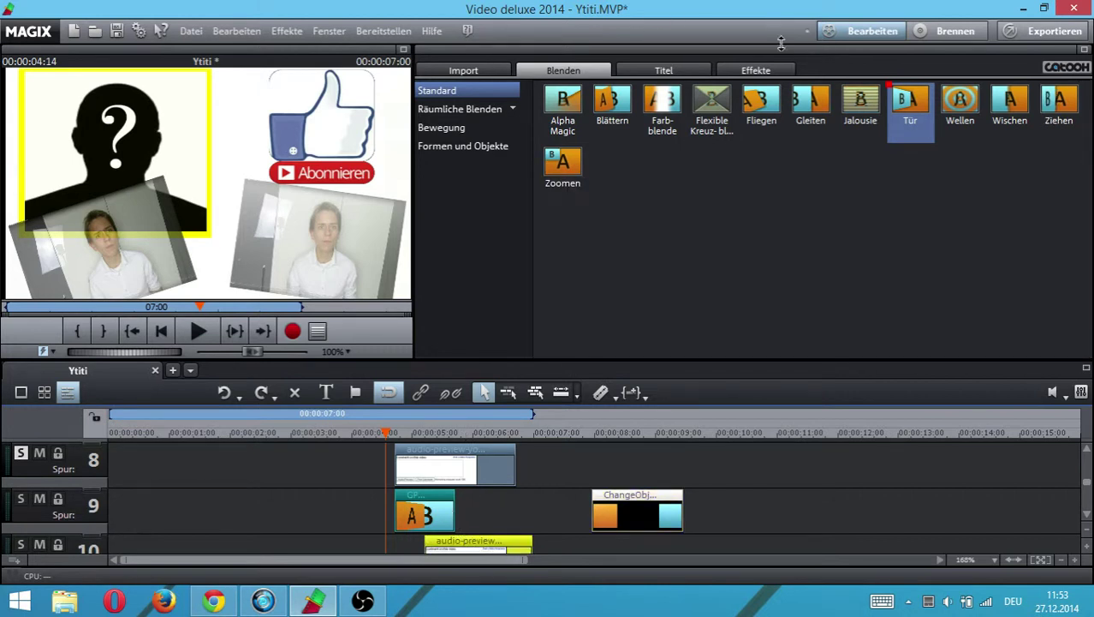
{"action": "left_click", "coordinate": [766, 71]}
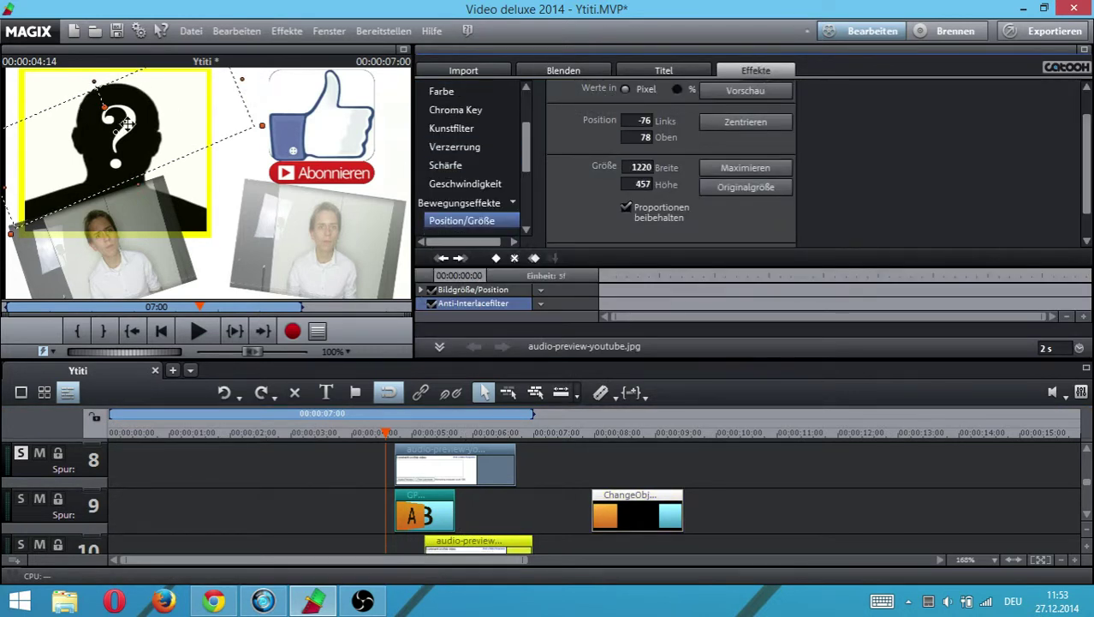
{"action": "left_click_drag", "start_coordinate": [127, 124], "coordinate": [142, 173]}
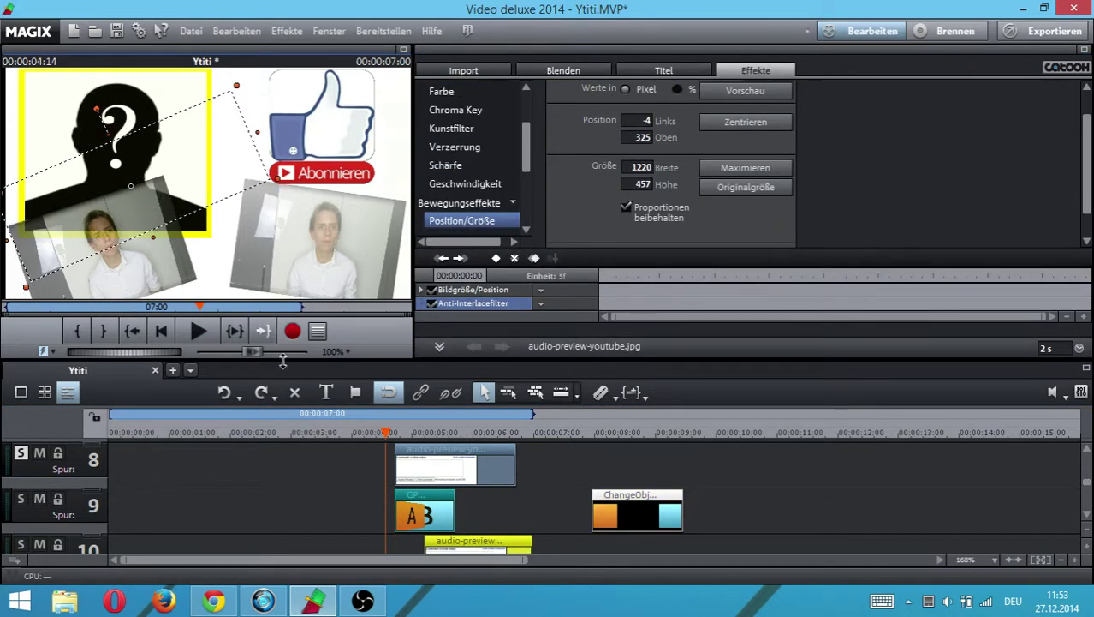
{"action": "key", "text": "space"}
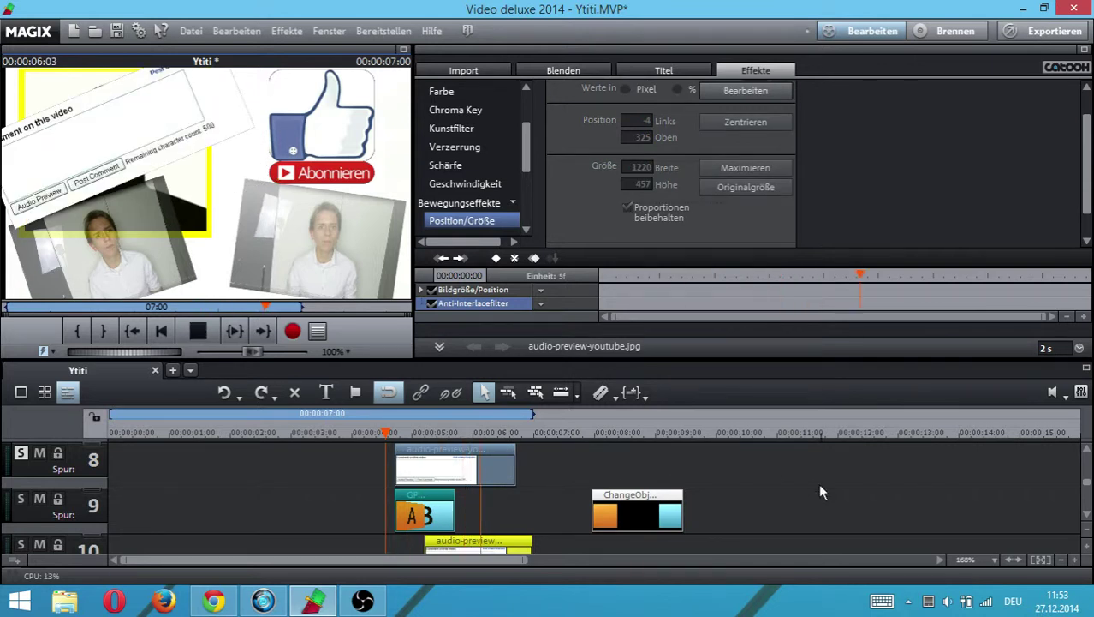
{"action": "key", "text": "space"}
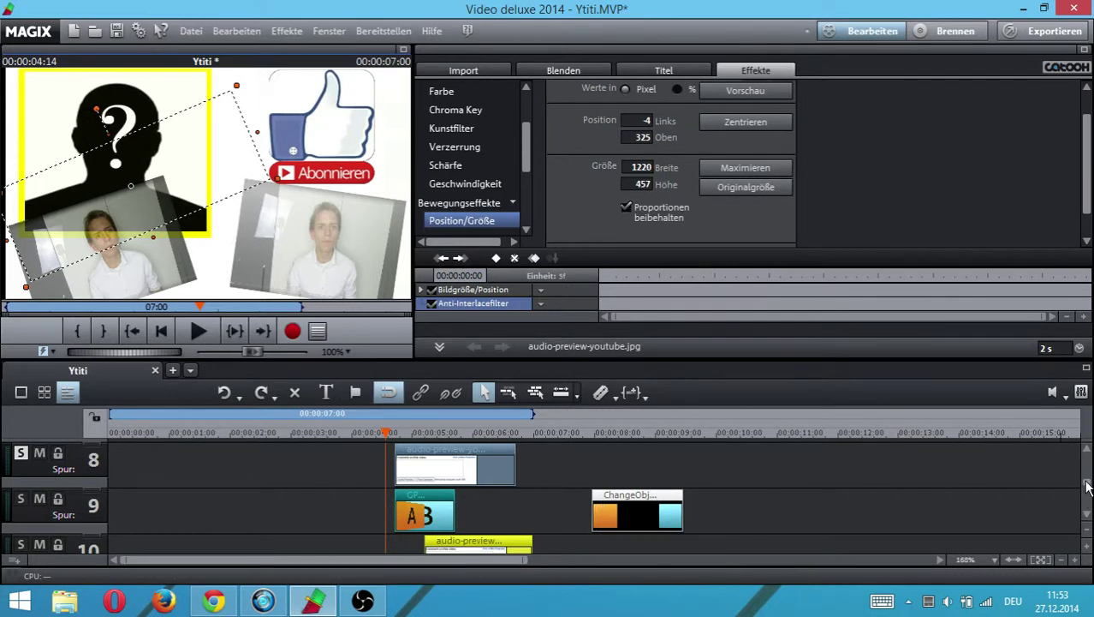
Turn off solo on tracks 1 to 4, holding the background, yellow frame, silhouette and gradient images
{"action": "left_click_drag", "start_coordinate": [1087, 487], "coordinate": [1089, 456]}
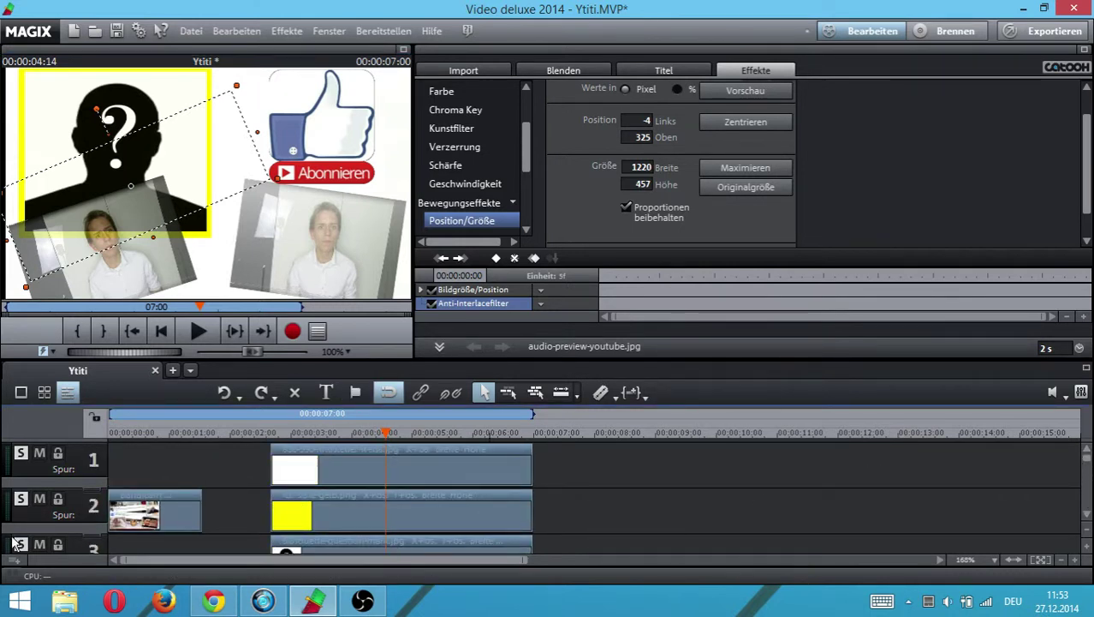
{"action": "left_click", "coordinate": [24, 455]}
{"action": "left_click", "coordinate": [22, 501]}
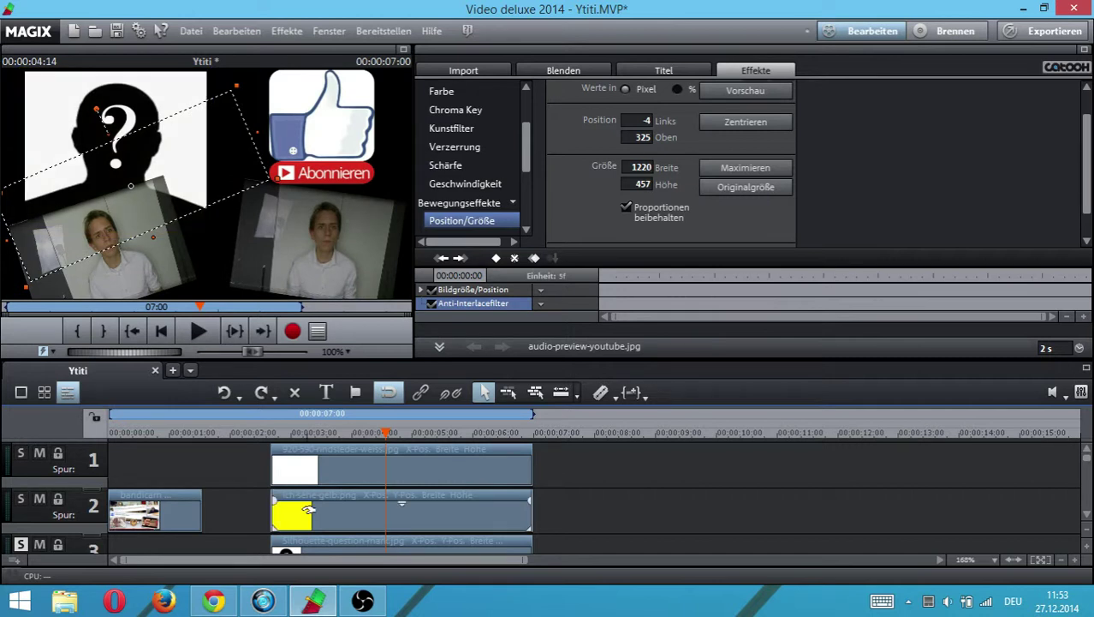
{"action": "left_click", "coordinate": [1087, 516]}
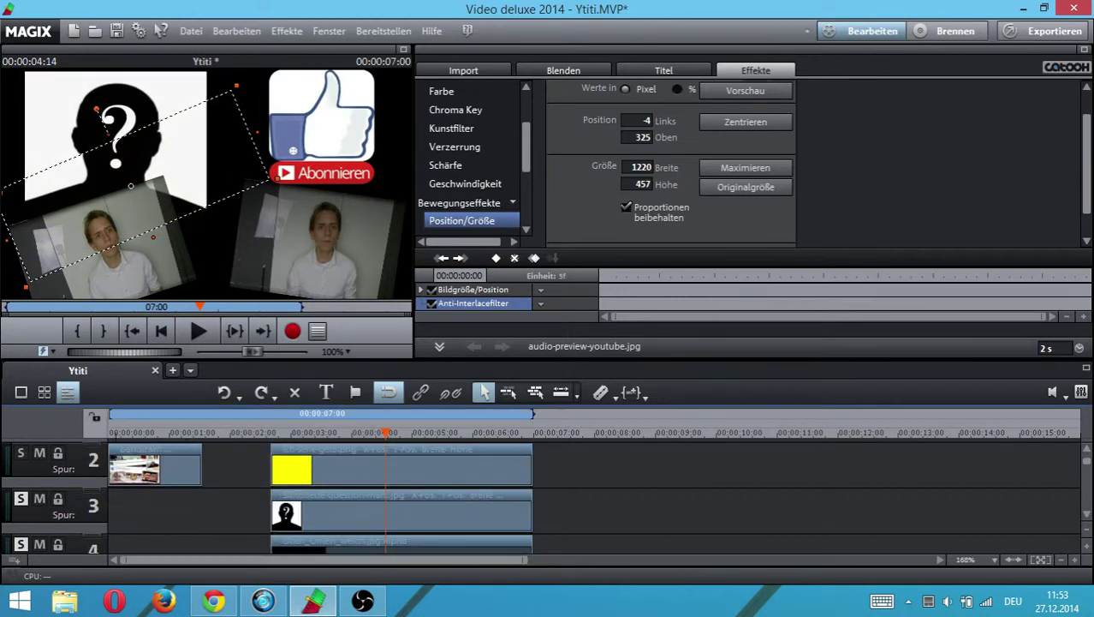
{"action": "left_click", "coordinate": [21, 500]}
{"action": "left_click", "coordinate": [22, 544]}
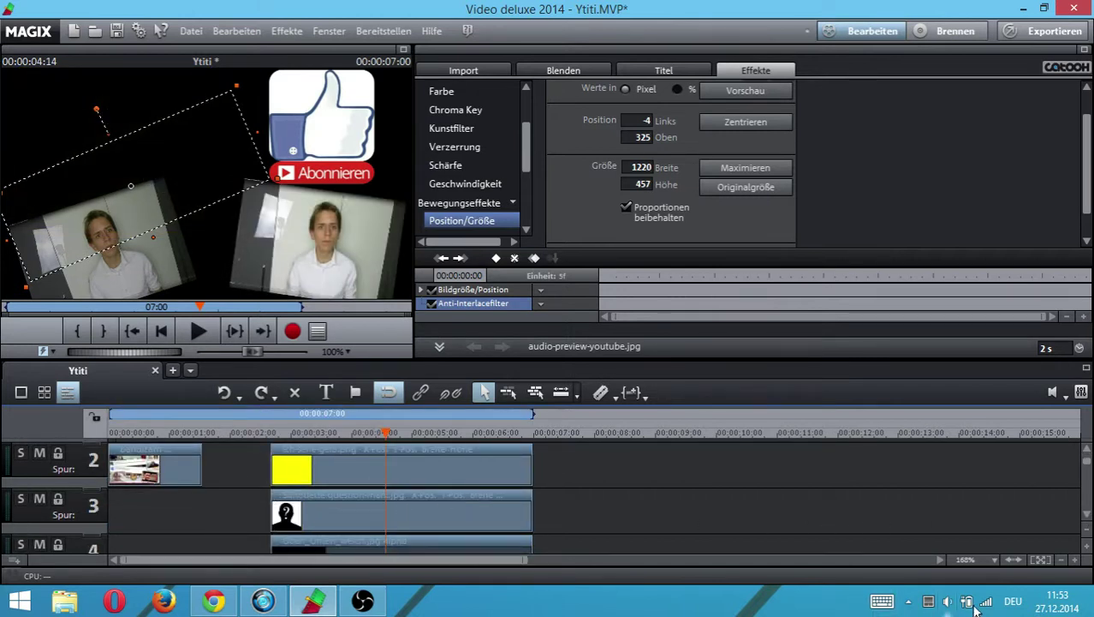
Turn off solo on tracks 5 to 8 so the whole project shows in the preview again
{"action": "left_click", "coordinate": [1087, 516]}
{"action": "left_click", "coordinate": [1085, 519]}
{"action": "left_click", "coordinate": [1086, 519]}
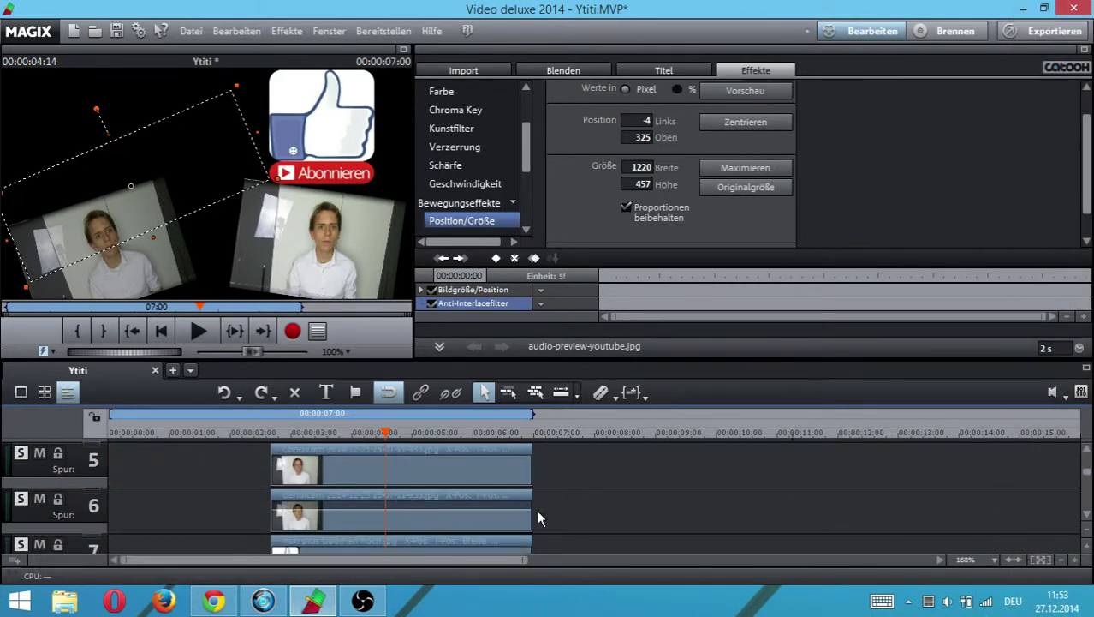
{"action": "left_click", "coordinate": [19, 459]}
{"action": "left_click", "coordinate": [21, 501]}
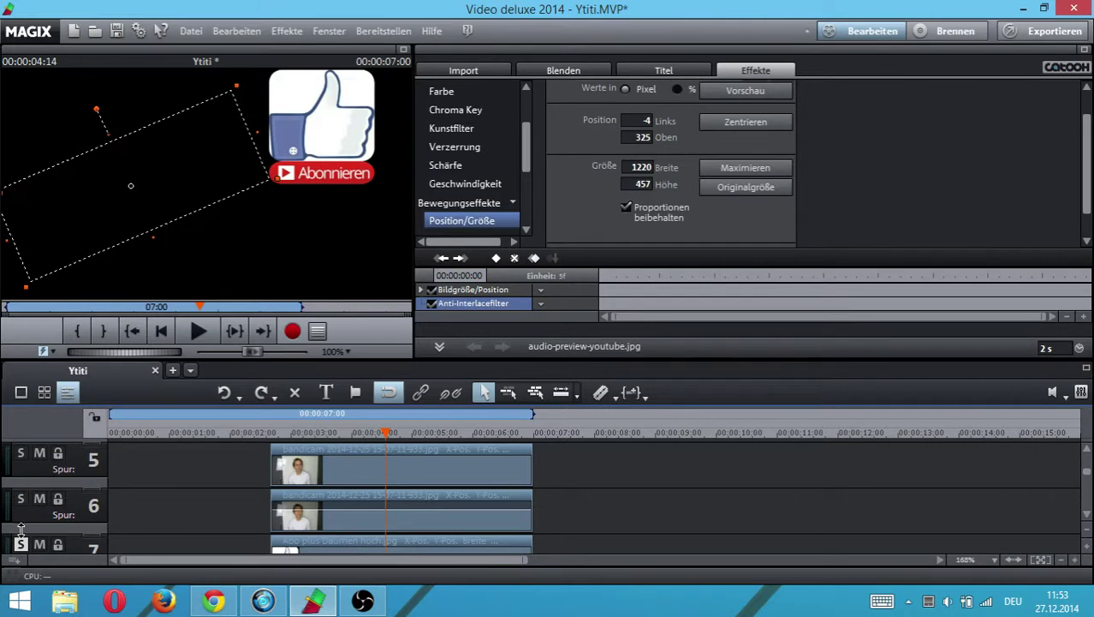
{"action": "left_click", "coordinate": [22, 543]}
{"action": "left_click", "coordinate": [1085, 518]}
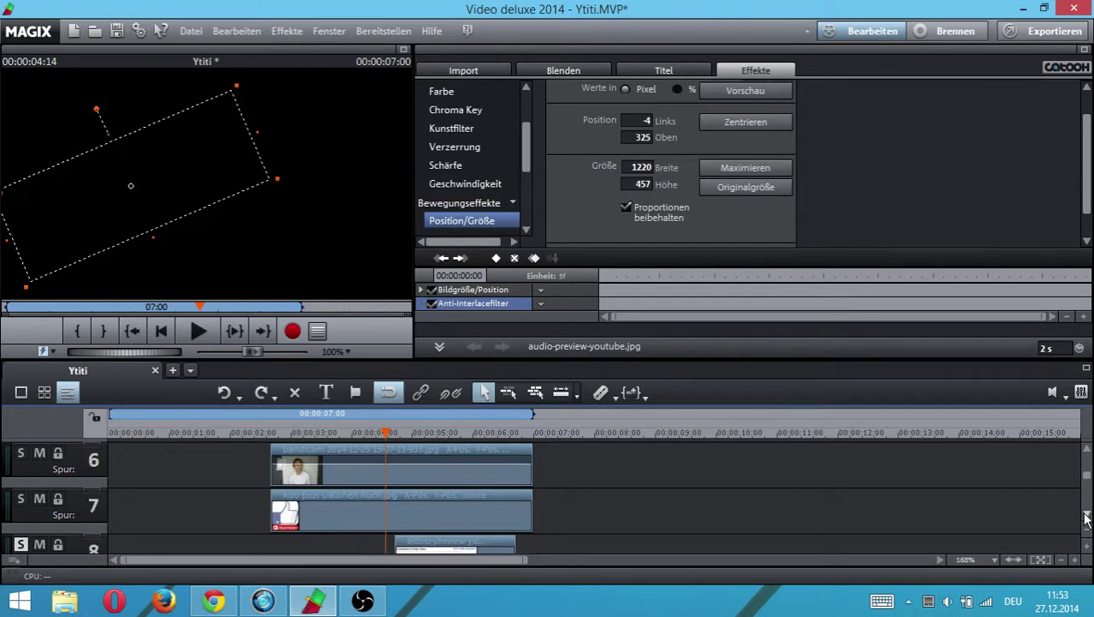
{"action": "left_click", "coordinate": [1086, 517]}
{"action": "left_click", "coordinate": [19, 501]}
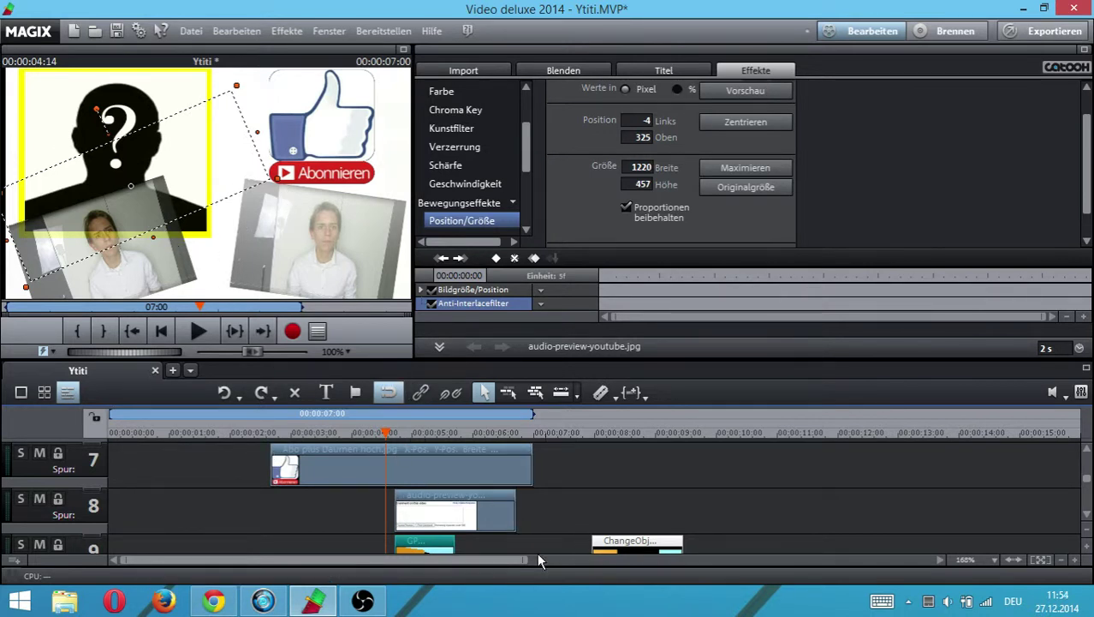
Delete the audio-preview-youtube.jpg comment box clips from tracks 8 and 10
{"action": "left_click_drag", "start_coordinate": [476, 558], "coordinate": [481, 566]}
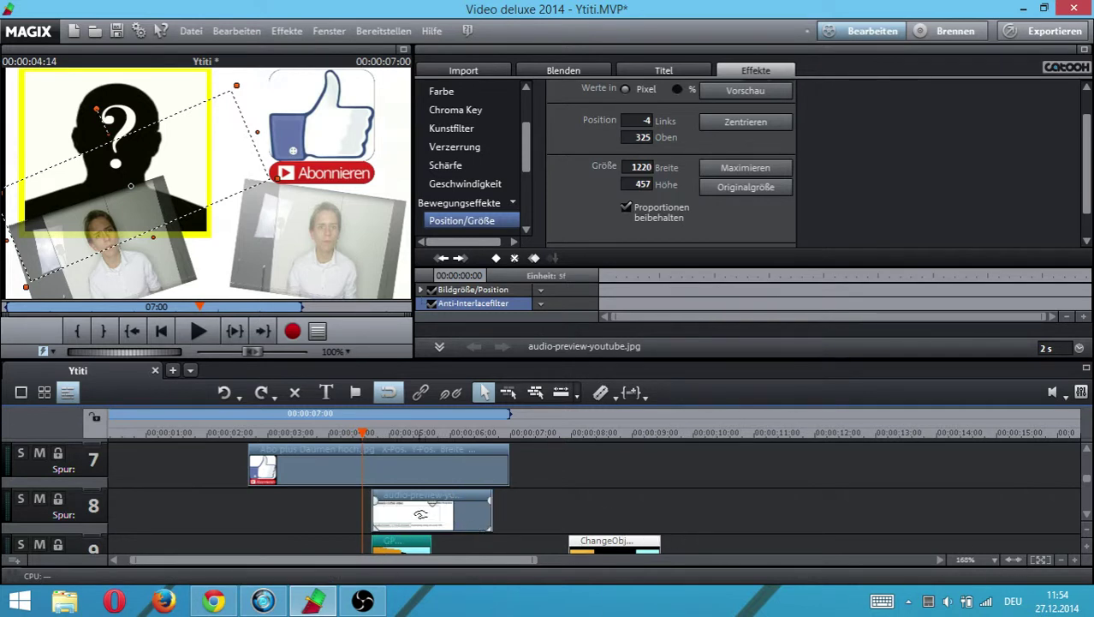
{"action": "right_click", "coordinate": [411, 514]}
{"action": "left_click", "coordinate": [462, 481]}
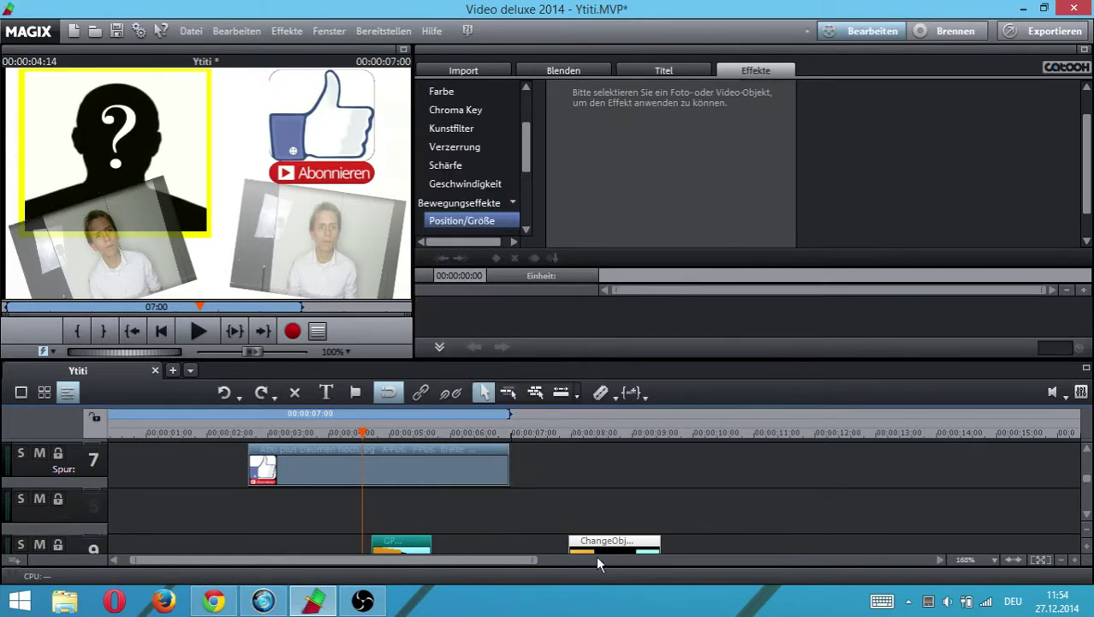
{"action": "right_click", "coordinate": [610, 533]}
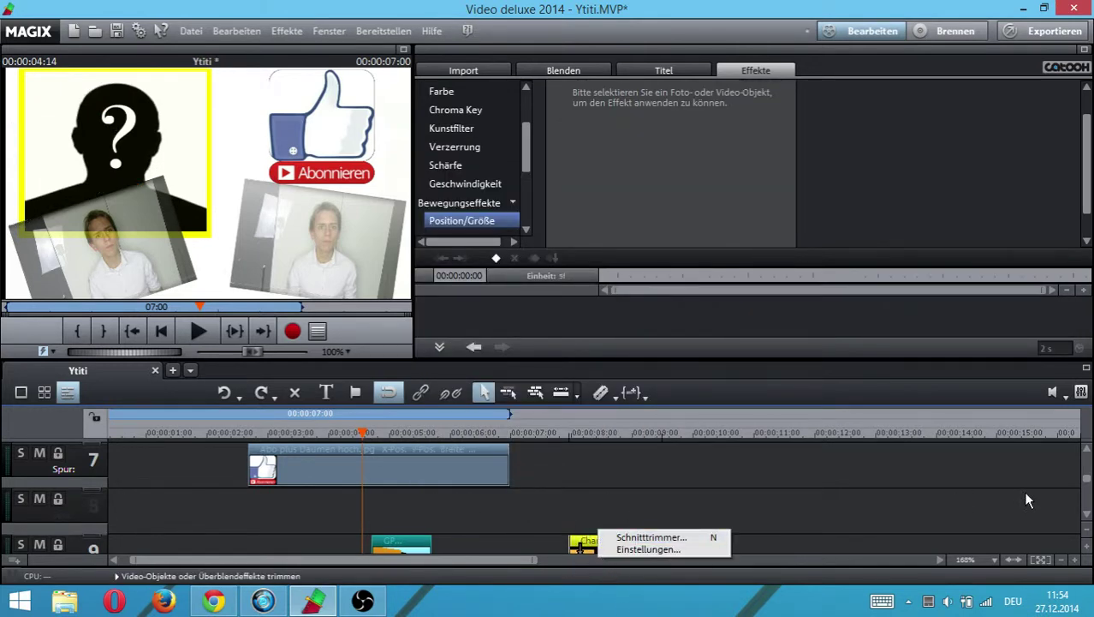
{"action": "left_click", "coordinate": [1083, 519]}
{"action": "right_click", "coordinate": [459, 501]}
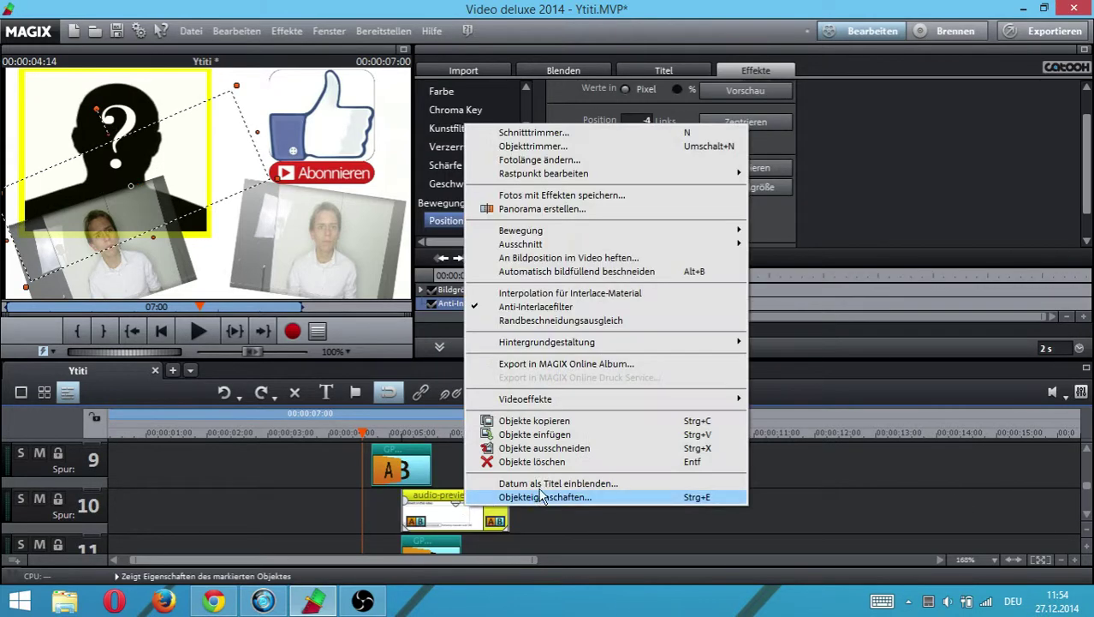
{"action": "left_click", "coordinate": [531, 461]}
Remove both transition objects from track 9 and the one on track 11 using Szene entfernen
{"action": "right_click", "coordinate": [406, 463]}
{"action": "left_click", "coordinate": [408, 466]}
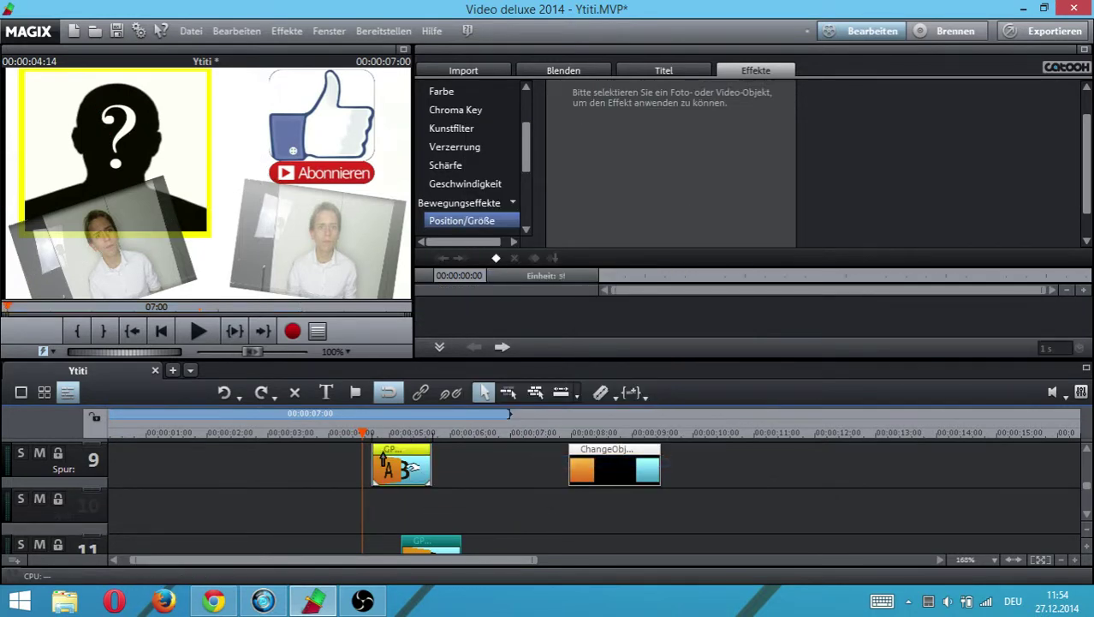
{"action": "right_click", "coordinate": [411, 473]}
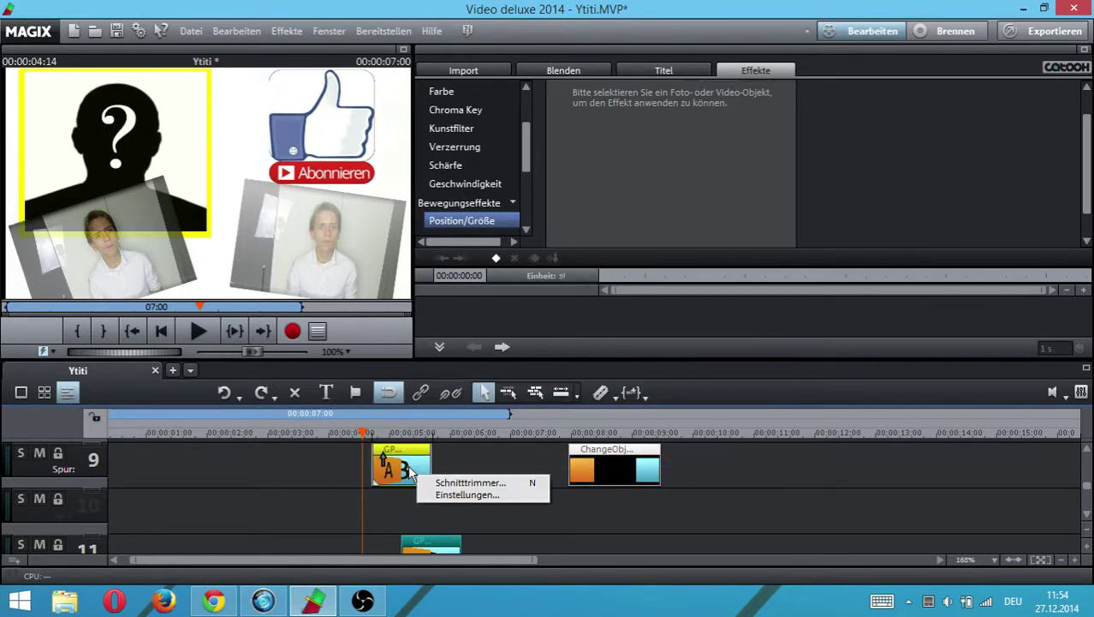
{"action": "left_click", "coordinate": [617, 399]}
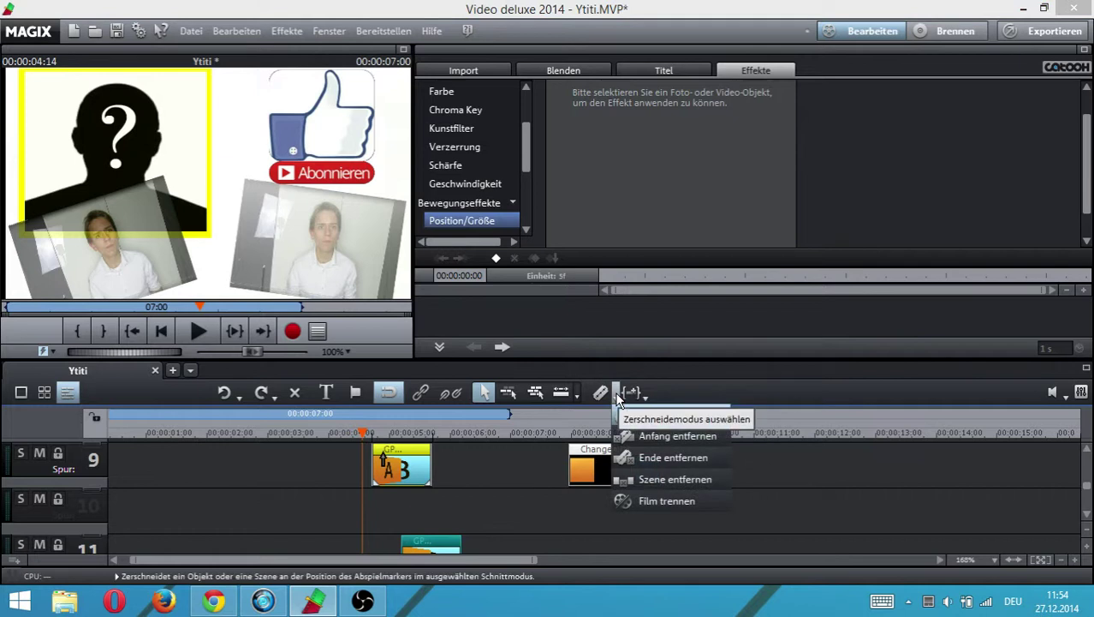
{"action": "left_click", "coordinate": [650, 480]}
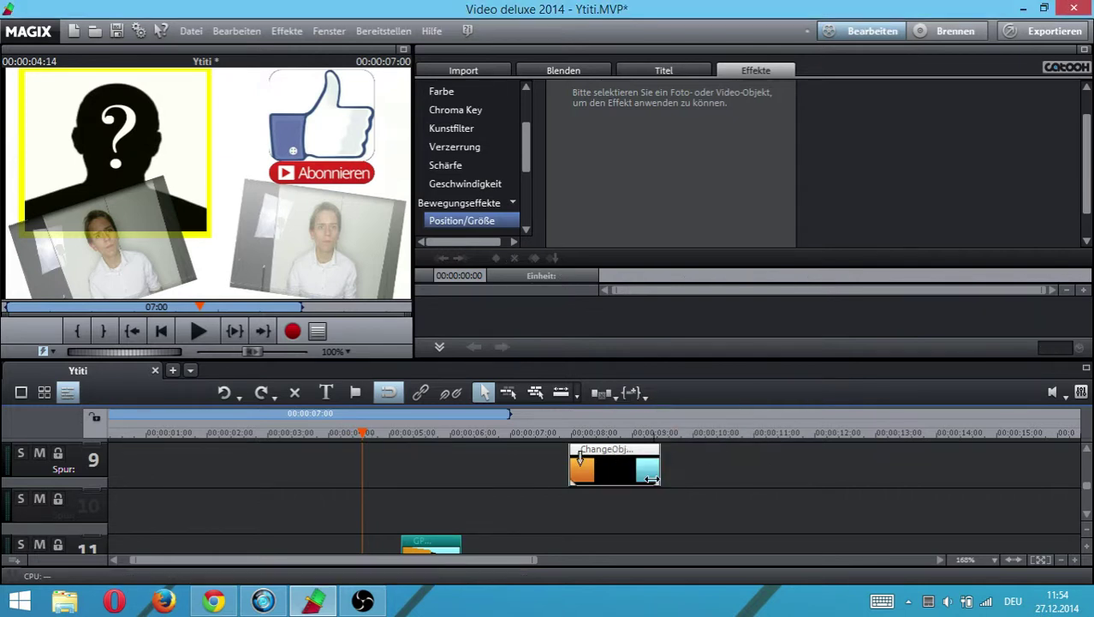
{"action": "left_click", "coordinate": [615, 467]}
{"action": "left_click", "coordinate": [599, 394]}
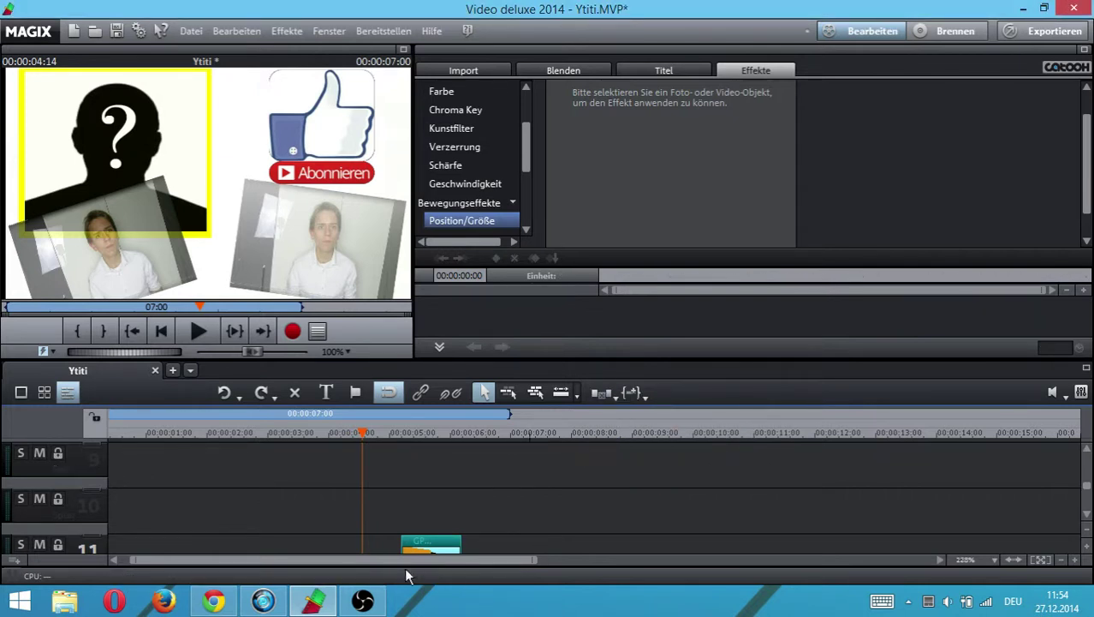
{"action": "left_click", "coordinate": [450, 543]}
{"action": "left_click", "coordinate": [602, 394]}
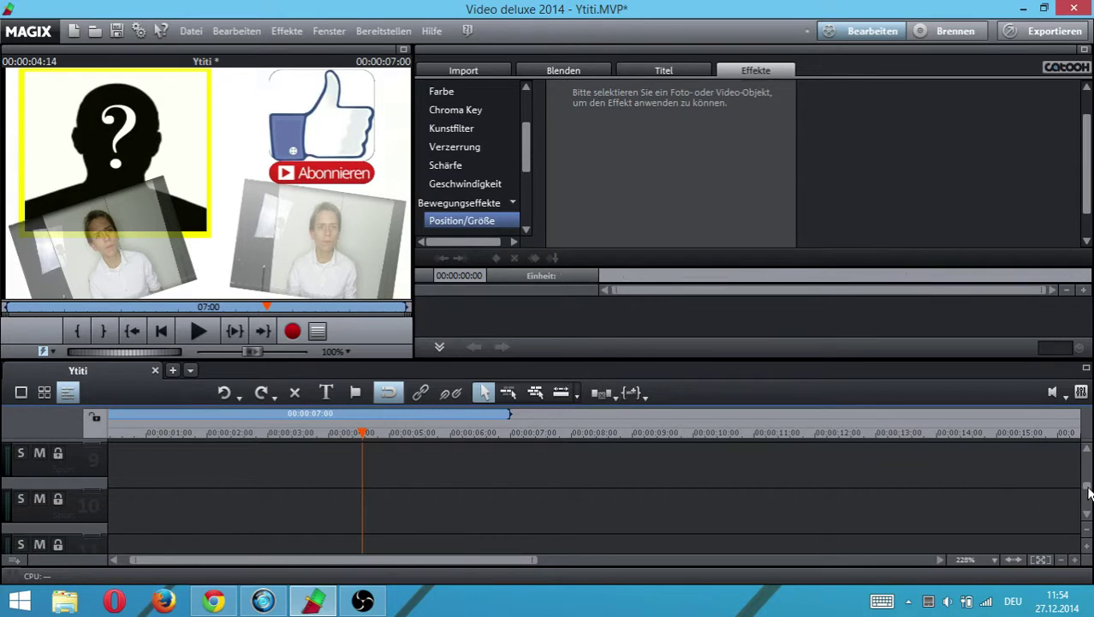
Enlarge the timeline and review the clips on tracks 1 to 4, selecting ich-sehe-gelb.png on track 2
{"action": "left_click_drag", "start_coordinate": [1088, 490], "coordinate": [1088, 451]}
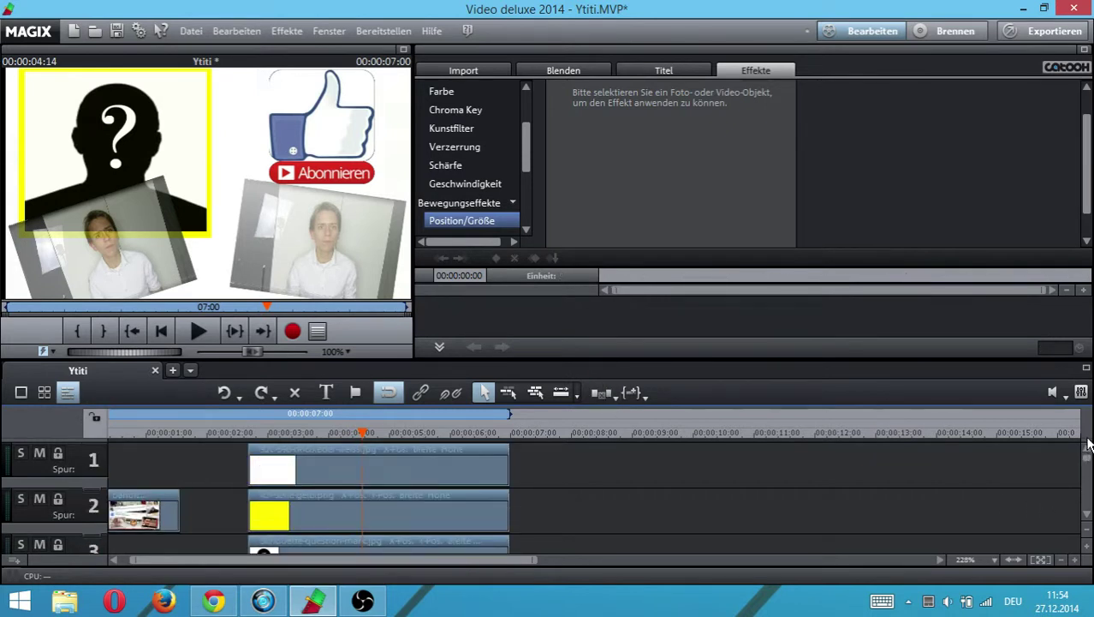
{"action": "left_click", "coordinate": [1066, 558]}
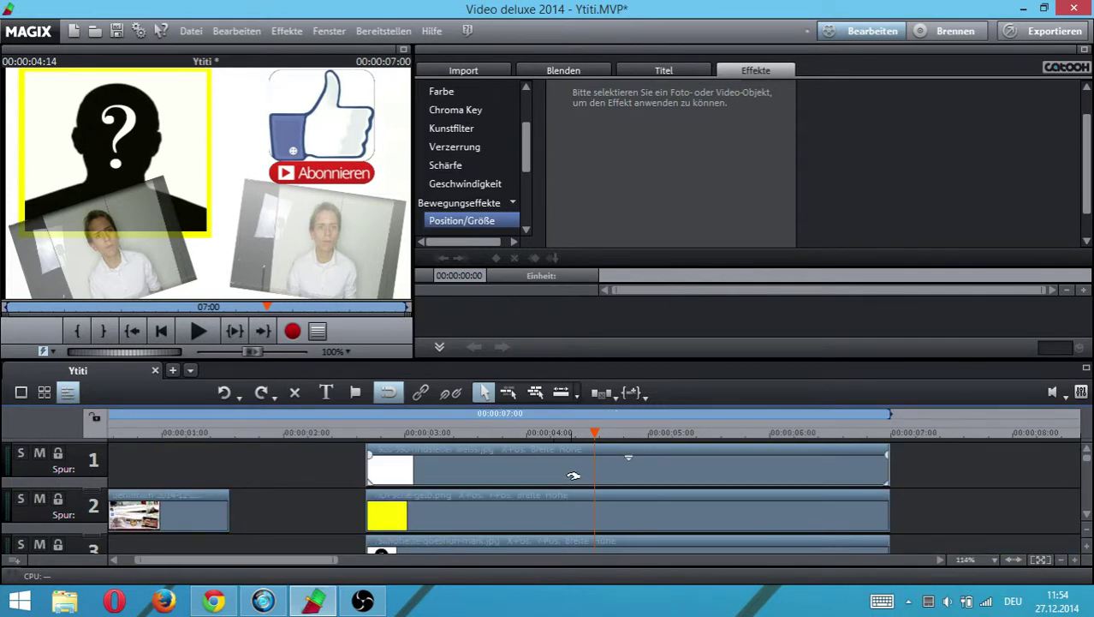
{"action": "left_click", "coordinate": [423, 497]}
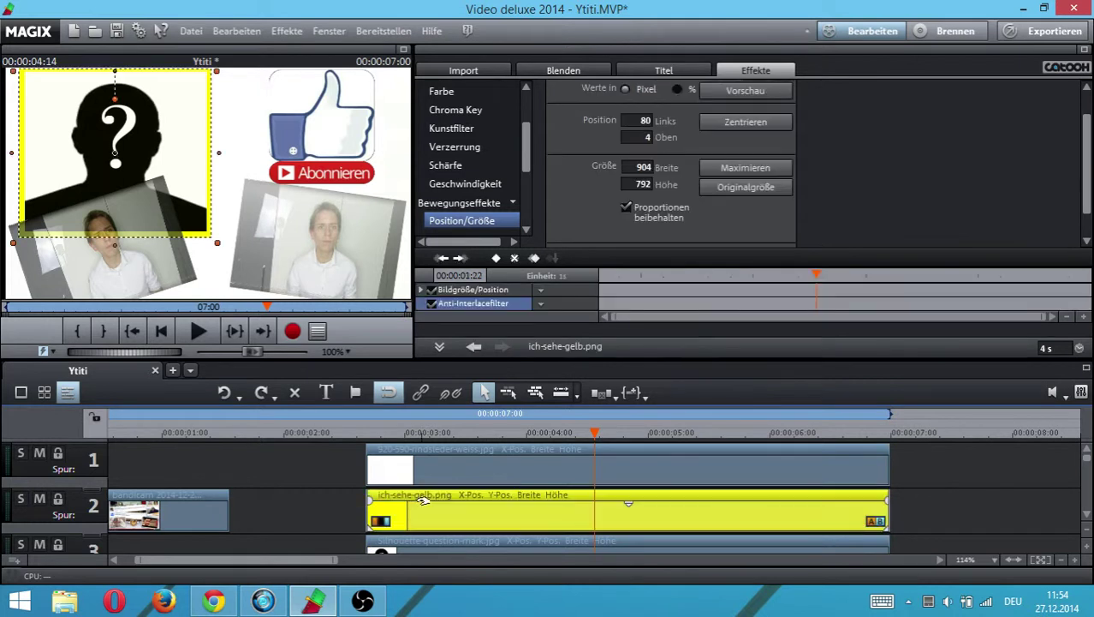
{"action": "left_click", "coordinate": [1087, 517]}
{"action": "left_click", "coordinate": [1087, 516]}
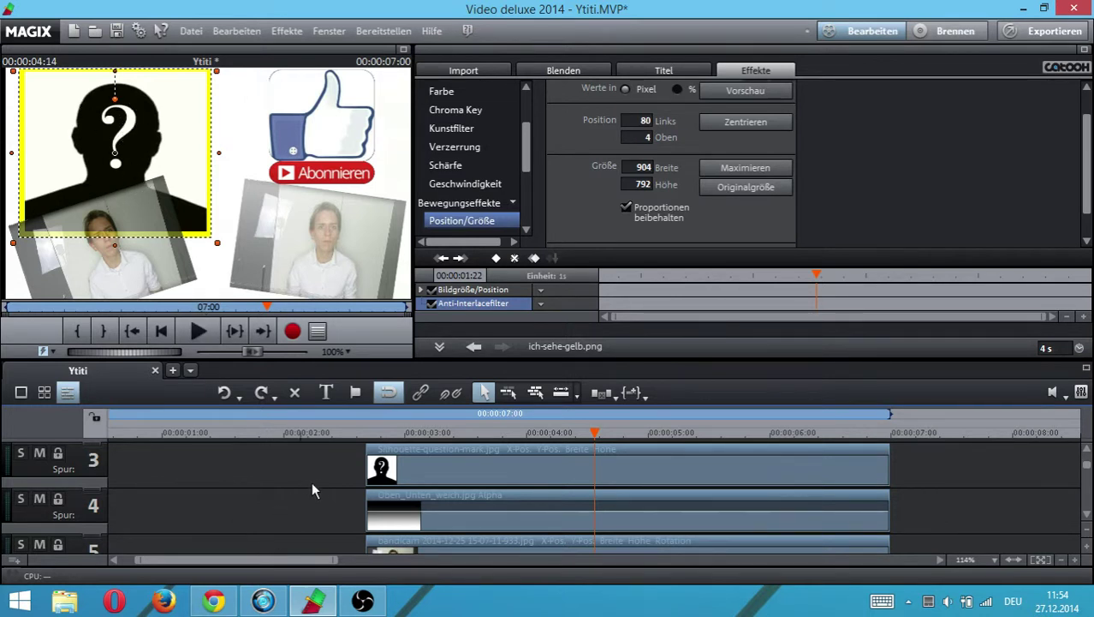
Shift the silhouette clip earlier on track 3 and insert NewsFeed#3.MP4 from the Videos\Lets Plays folder behind it at the playhead
{"action": "left_click", "coordinate": [447, 70]}
{"action": "left_click", "coordinate": [423, 138]}
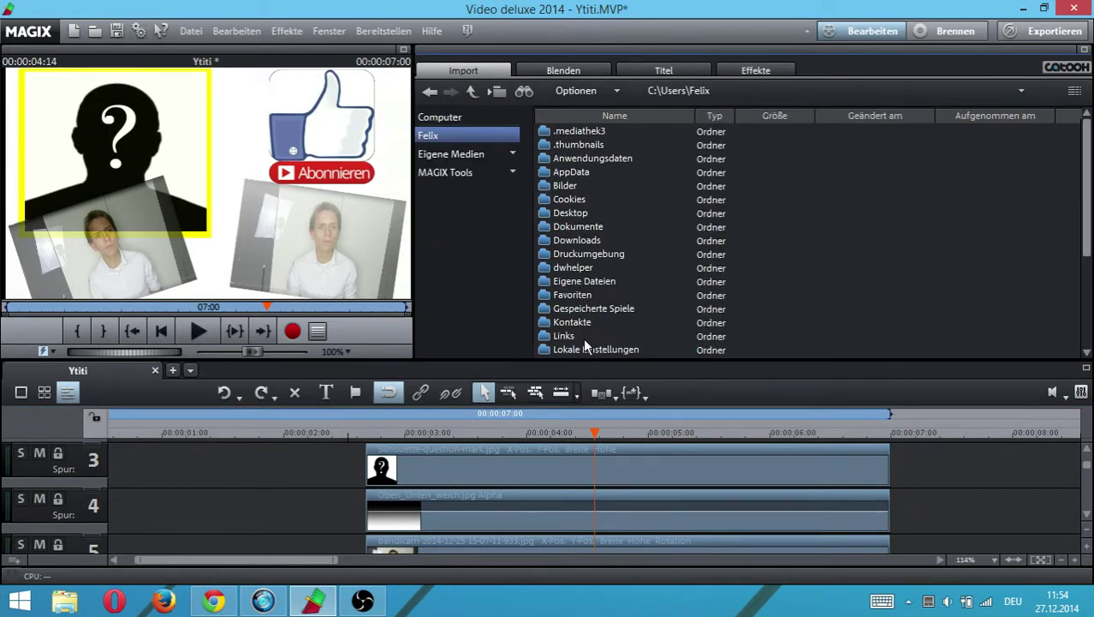
{"action": "scroll", "coordinate": [580, 334], "scroll_direction": "down", "scroll_amount": 2}
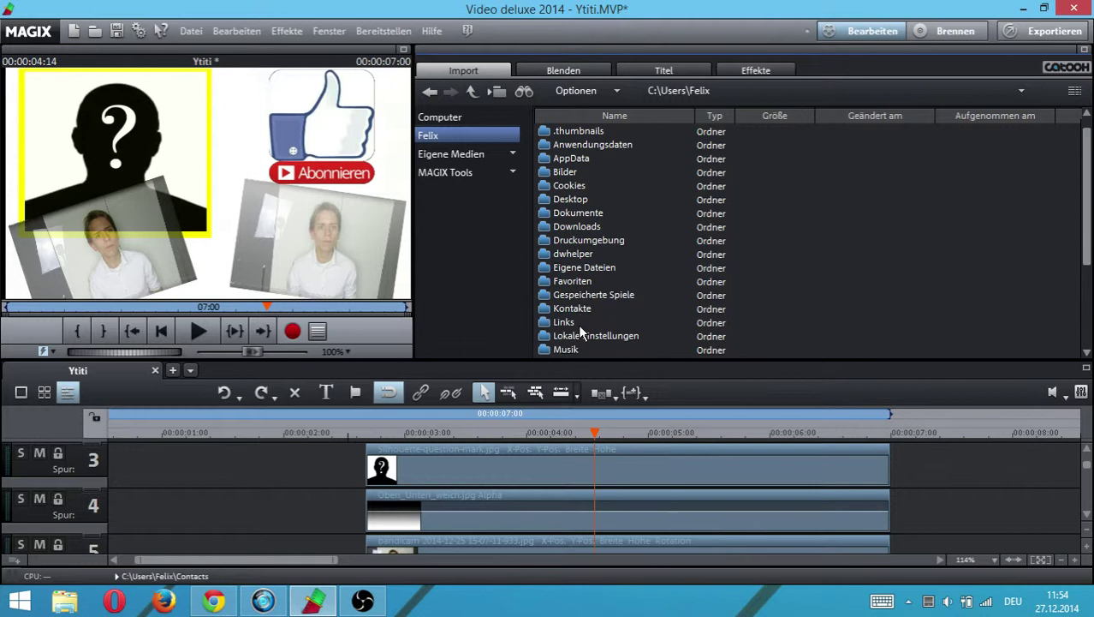
{"action": "scroll", "coordinate": [578, 326], "scroll_direction": "down", "scroll_amount": 2}
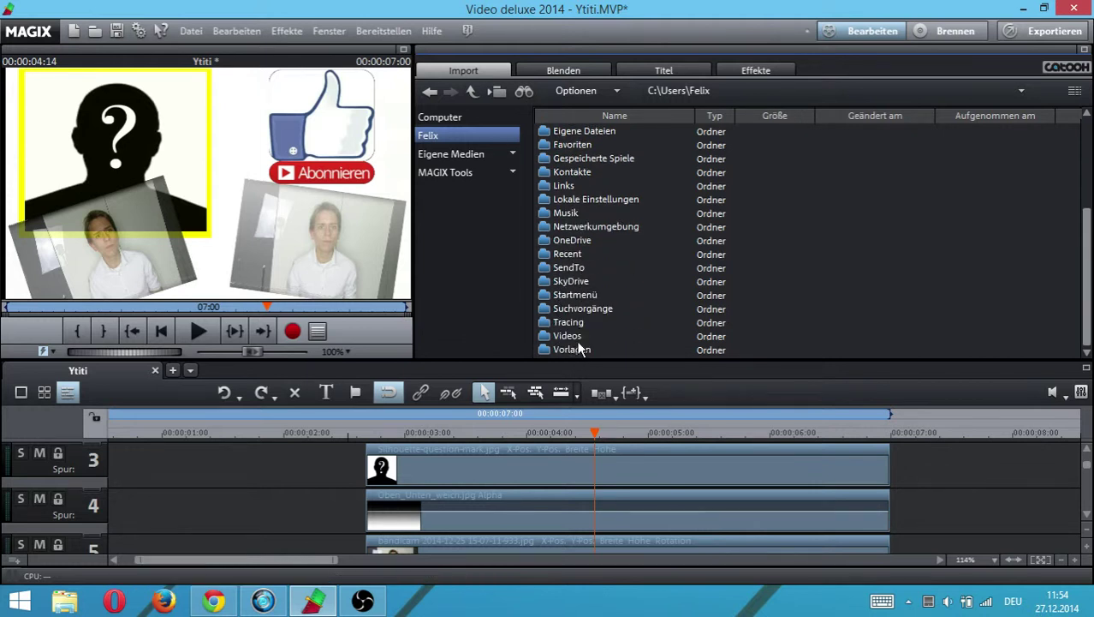
{"action": "double_click", "coordinate": [567, 333]}
{"action": "double_click", "coordinate": [615, 132]}
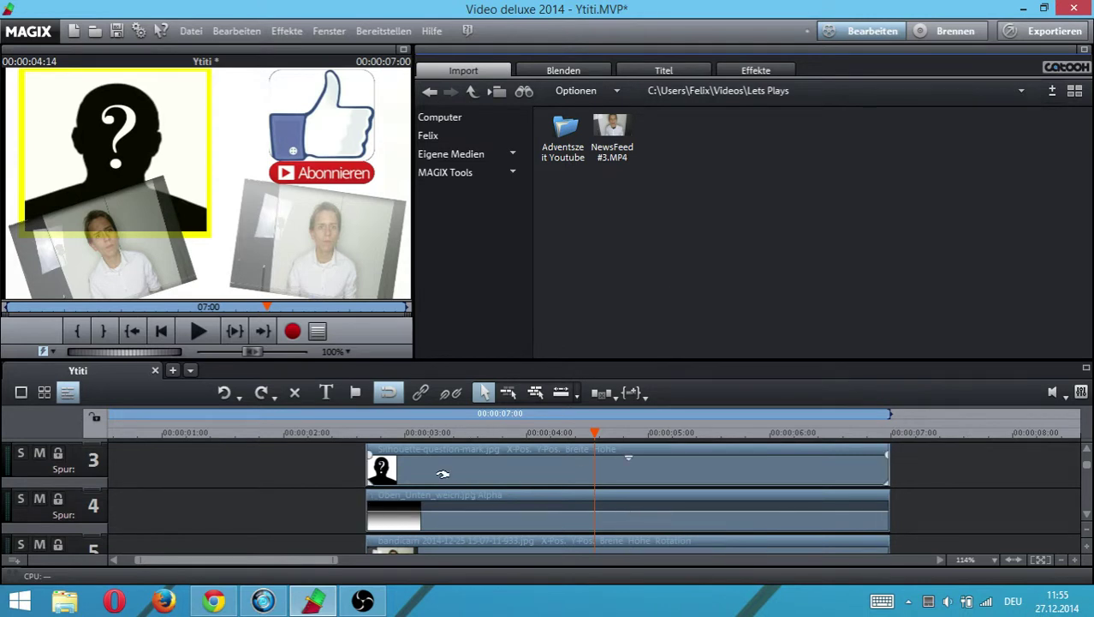
{"action": "left_click_drag", "start_coordinate": [436, 471], "coordinate": [137, 458]}
{"action": "left_click_drag", "start_coordinate": [612, 130], "coordinate": [642, 472]}
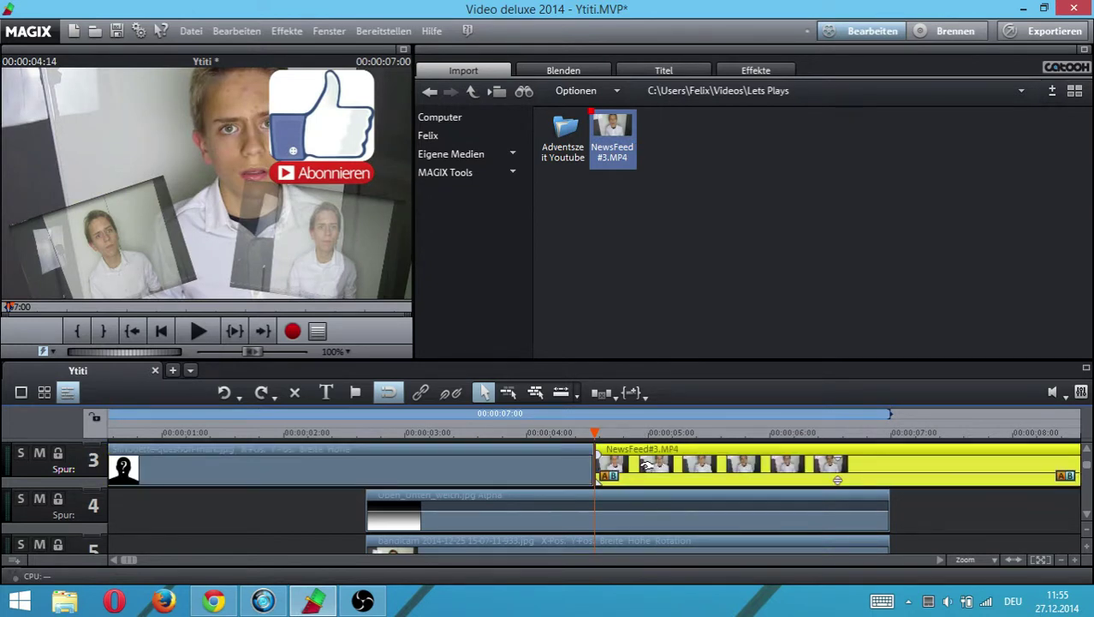
Scale NewsFeed#3.MP4 down proportionally to about 891 × 501 pixels over the yellow frame, with the playhead at 00:00:05:03
{"action": "left_click", "coordinate": [755, 70]}
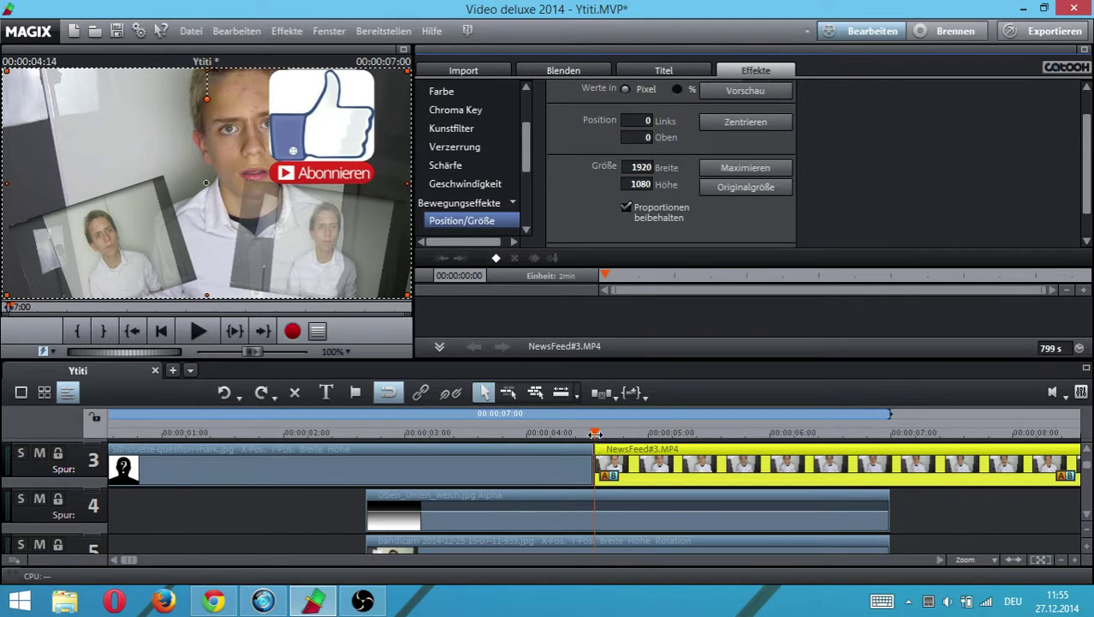
{"action": "left_click_drag", "start_coordinate": [595, 434], "coordinate": [667, 431]}
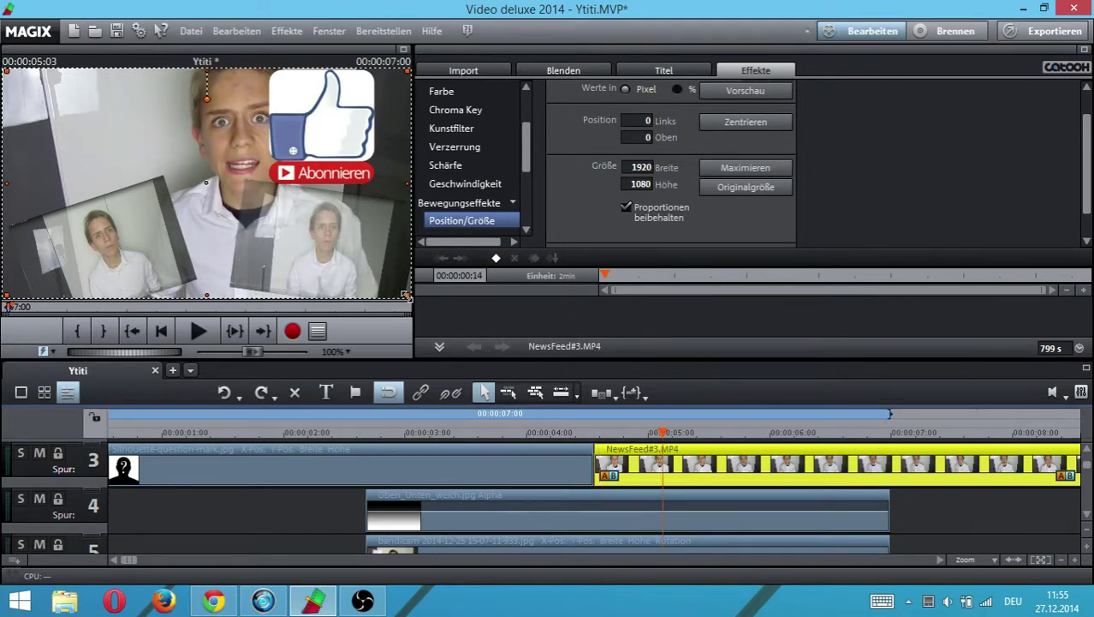
{"action": "left_click_drag", "start_coordinate": [406, 295], "coordinate": [246, 204]}
{"action": "left_click_drag", "start_coordinate": [174, 158], "coordinate": [190, 181]}
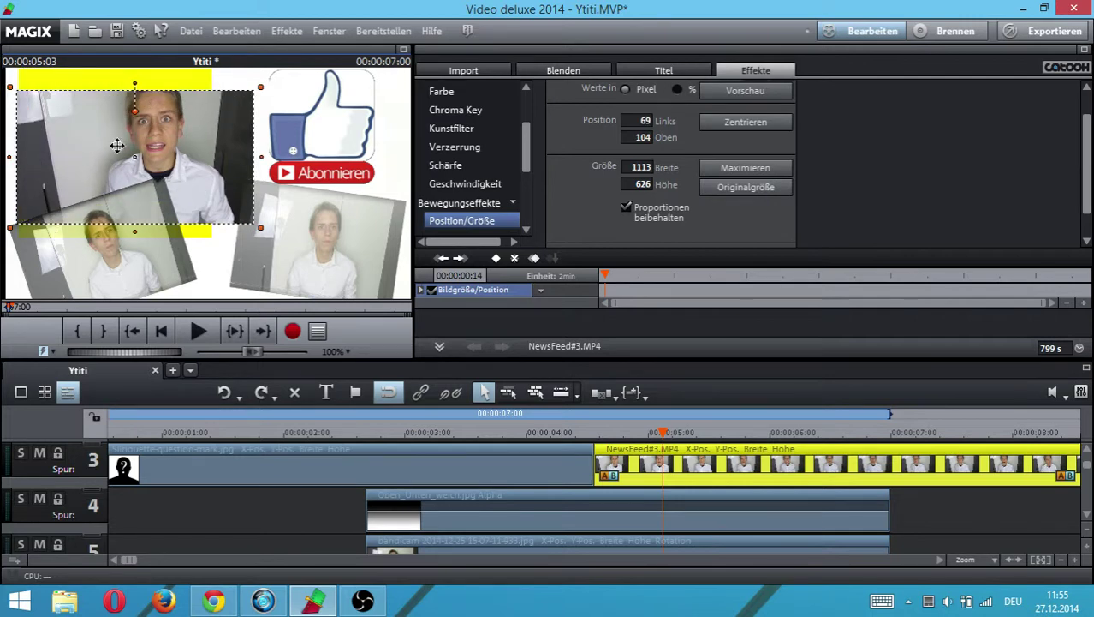
{"action": "left_click_drag", "start_coordinate": [136, 79], "coordinate": [530, 106]}
Disable proportional scaling for NewsFeed#3.MP4, move it to about 108 left and 89 top, and stretch it to about 833 × 597 pixels
{"action": "left_click", "coordinate": [626, 205]}
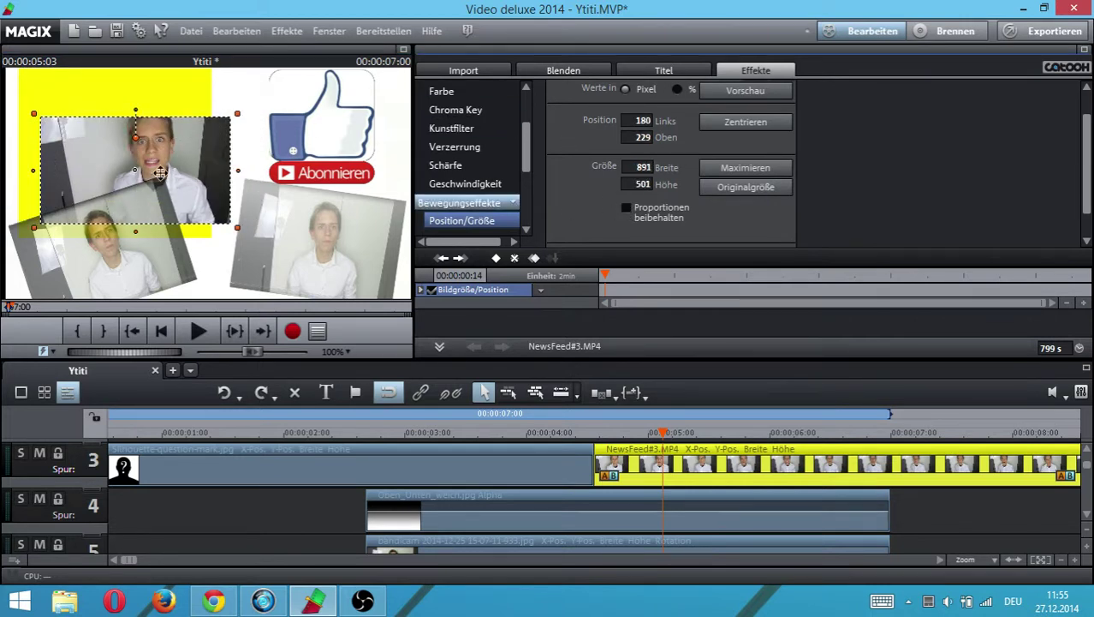
{"action": "left_click_drag", "start_coordinate": [161, 174], "coordinate": [111, 93]}
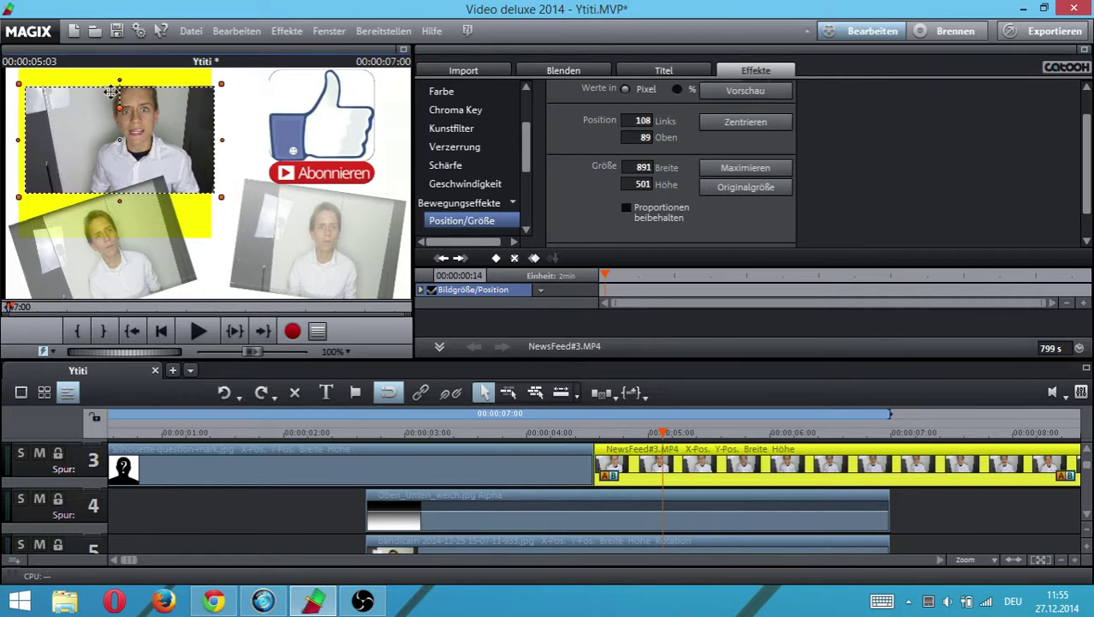
{"action": "left_click", "coordinate": [207, 202]}
{"action": "left_click", "coordinate": [205, 178]}
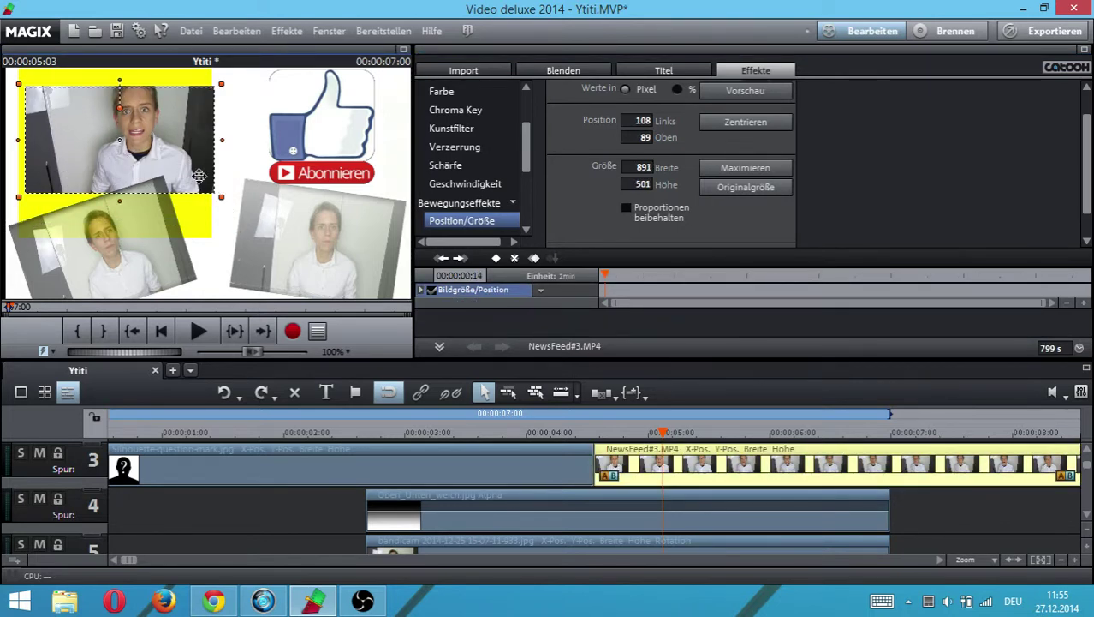
{"action": "left_click_drag", "start_coordinate": [217, 194], "coordinate": [209, 219]}
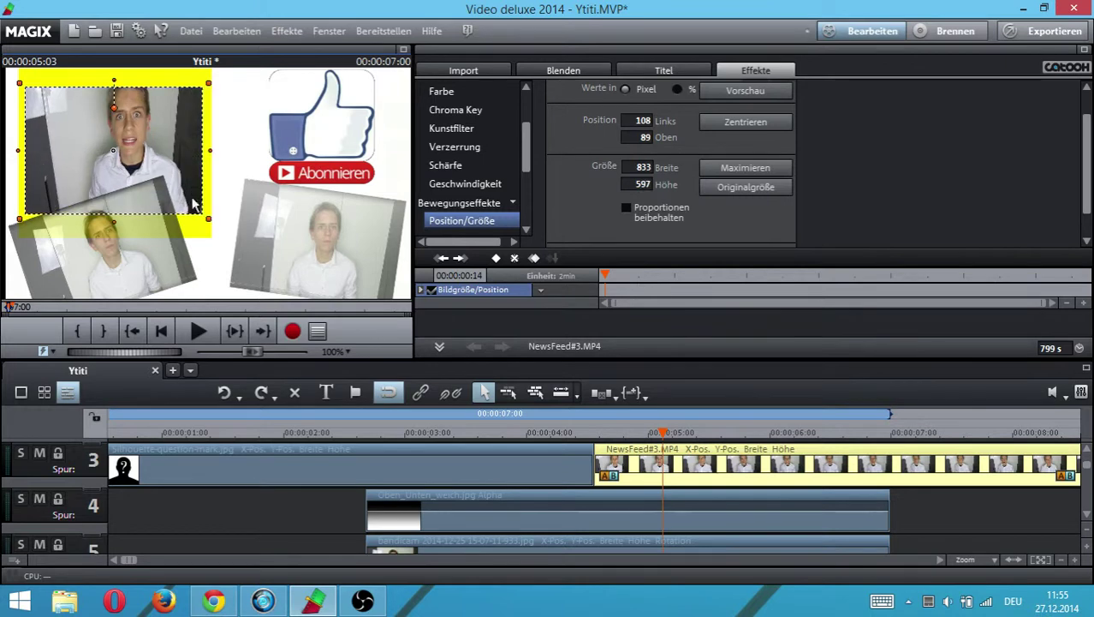
Fit the yellow ich-sehe-gelb.png frame around the video at about 904 × 682 pixels, 88 left and 49 top
{"action": "left_click", "coordinate": [127, 72]}
{"action": "left_click_drag", "start_coordinate": [115, 75], "coordinate": [116, 82]}
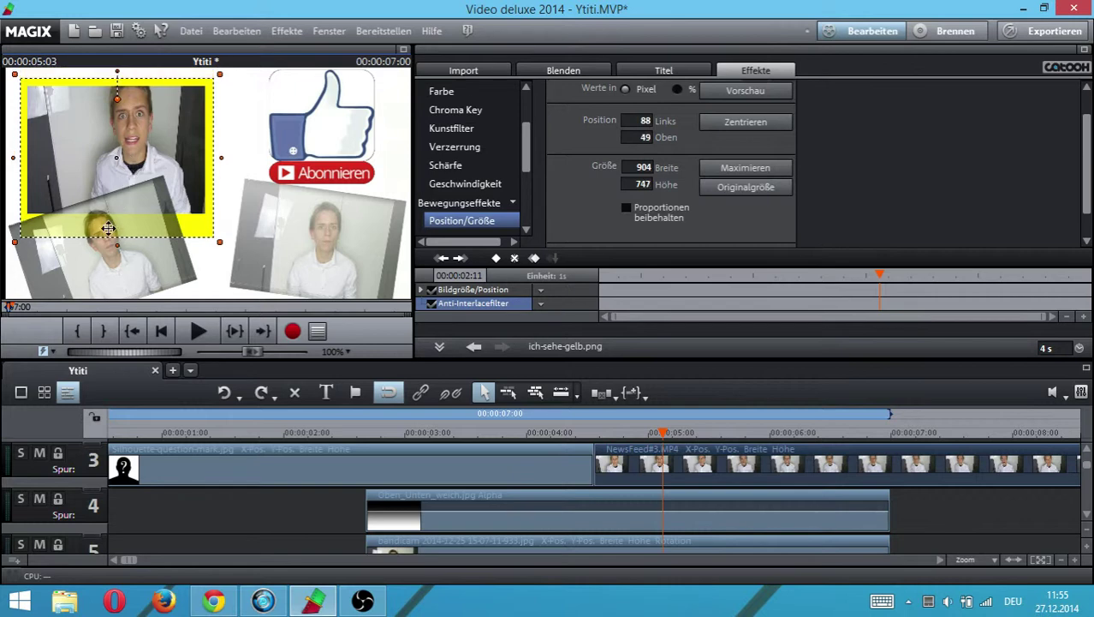
{"action": "left_click_drag", "start_coordinate": [116, 243], "coordinate": [117, 228]}
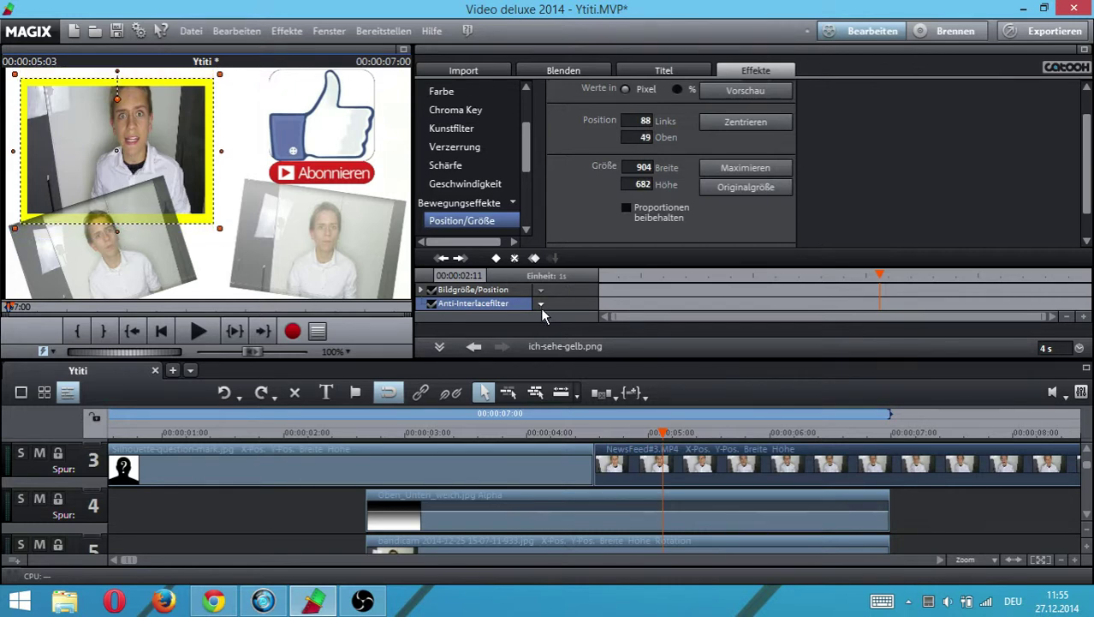
Play back the framed video and scrub past the end of the still images to check how the clip runs on
{"action": "key", "text": "space"}
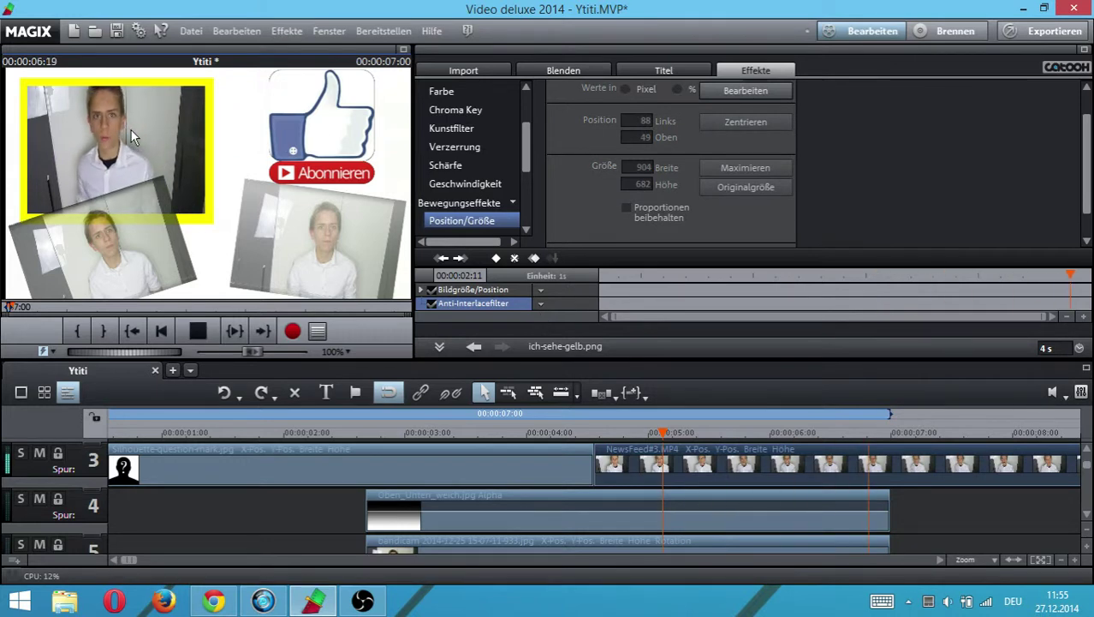
{"action": "key", "text": "space"}
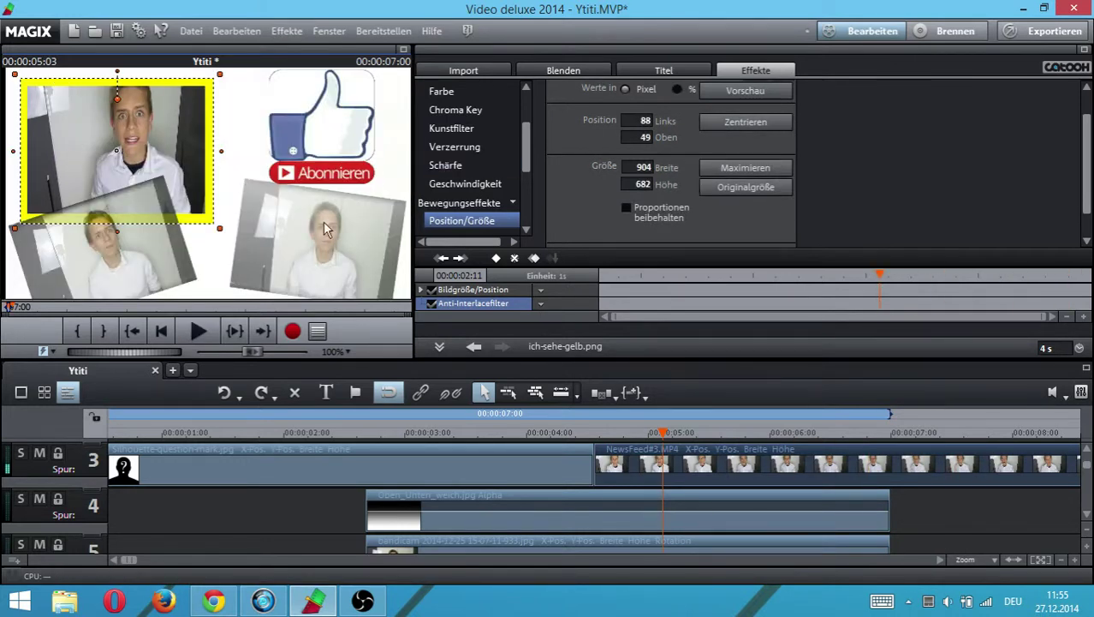
{"action": "left_click_drag", "start_coordinate": [661, 433], "coordinate": [1066, 456]}
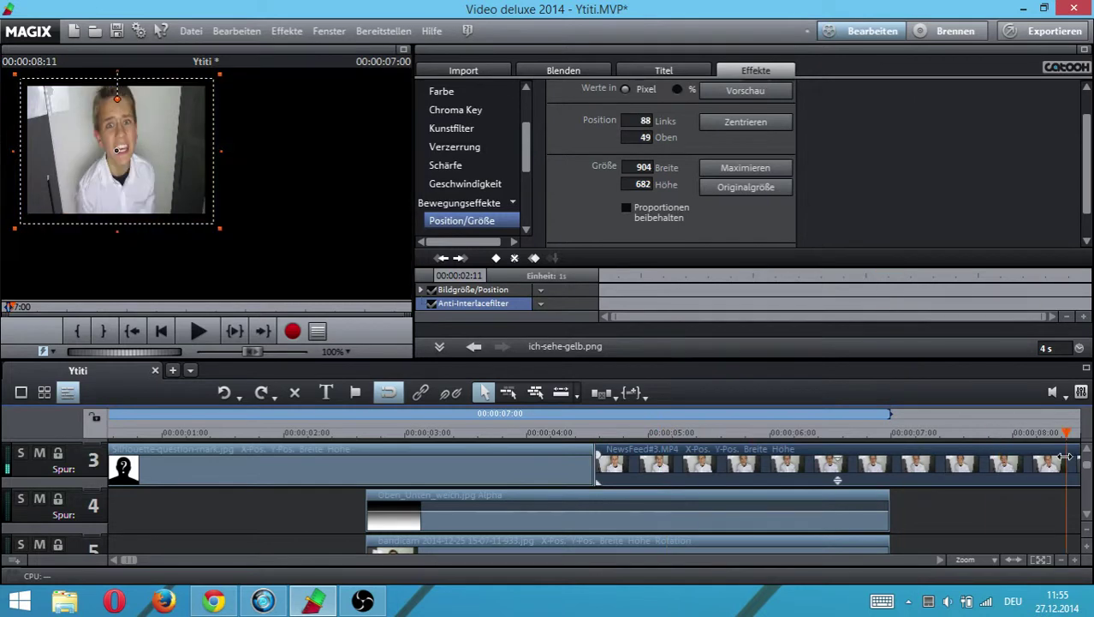
{"action": "left_click", "coordinate": [741, 432]}
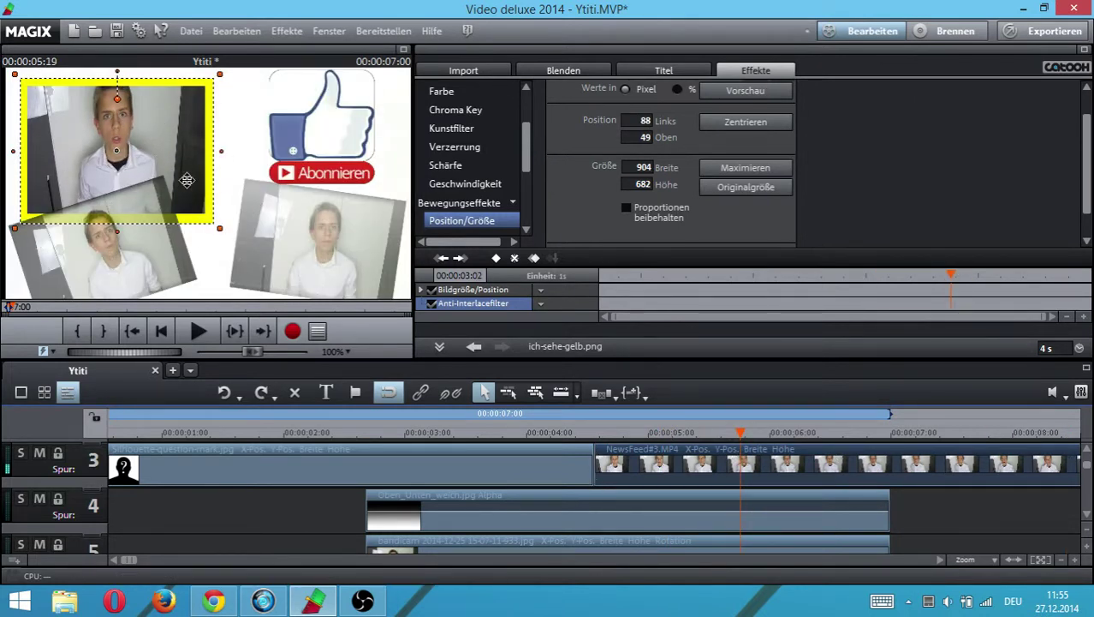
Delete NewsFeed#3.MP4 from track 3 and move the silhouette clip back in line with the other end screen clips
{"action": "right_click", "coordinate": [642, 466]}
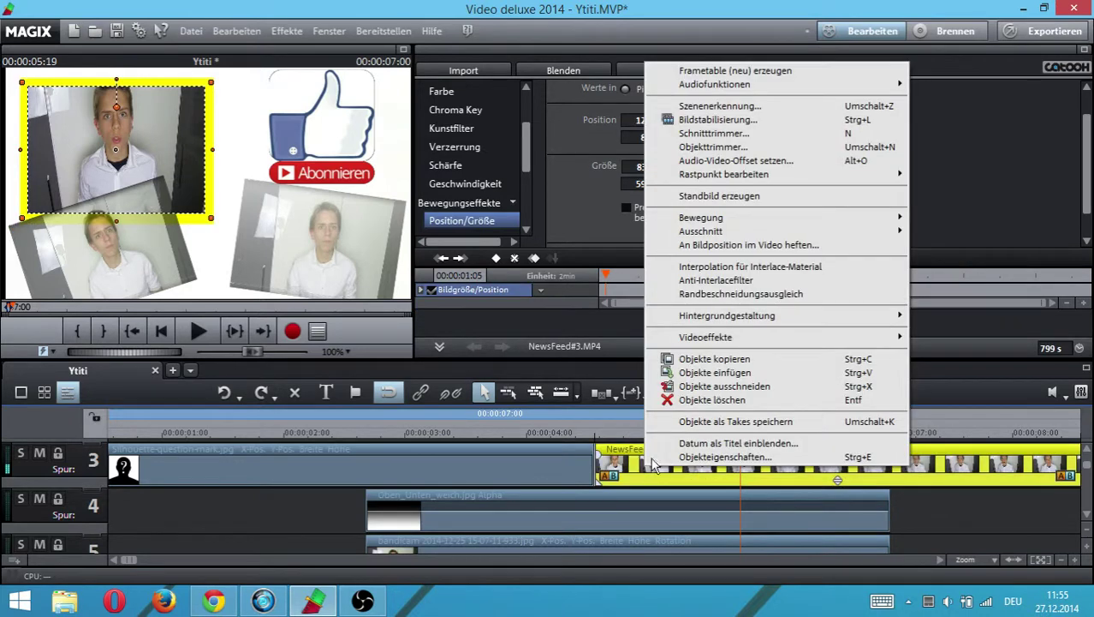
{"action": "left_click", "coordinate": [729, 401]}
{"action": "left_click_drag", "start_coordinate": [495, 467], "coordinate": [798, 474]}
At 00:00:04:00, stretch the yellow ich-sehe-gelb.png frame on track 2 around the silhouette to about 906 × 776 pixels, 88 left and 8 top
{"action": "left_click_drag", "start_coordinate": [737, 433], "coordinate": [528, 434]}
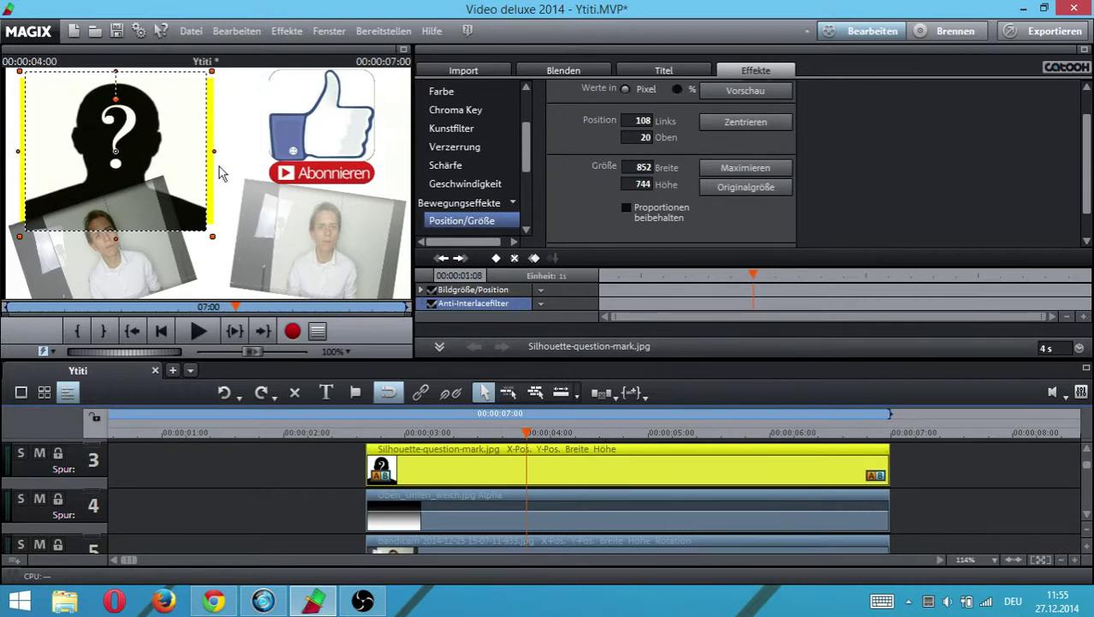
{"action": "scroll", "coordinate": [997, 444], "scroll_direction": "up", "scroll_amount": 1}
{"action": "left_click", "coordinate": [599, 448]}
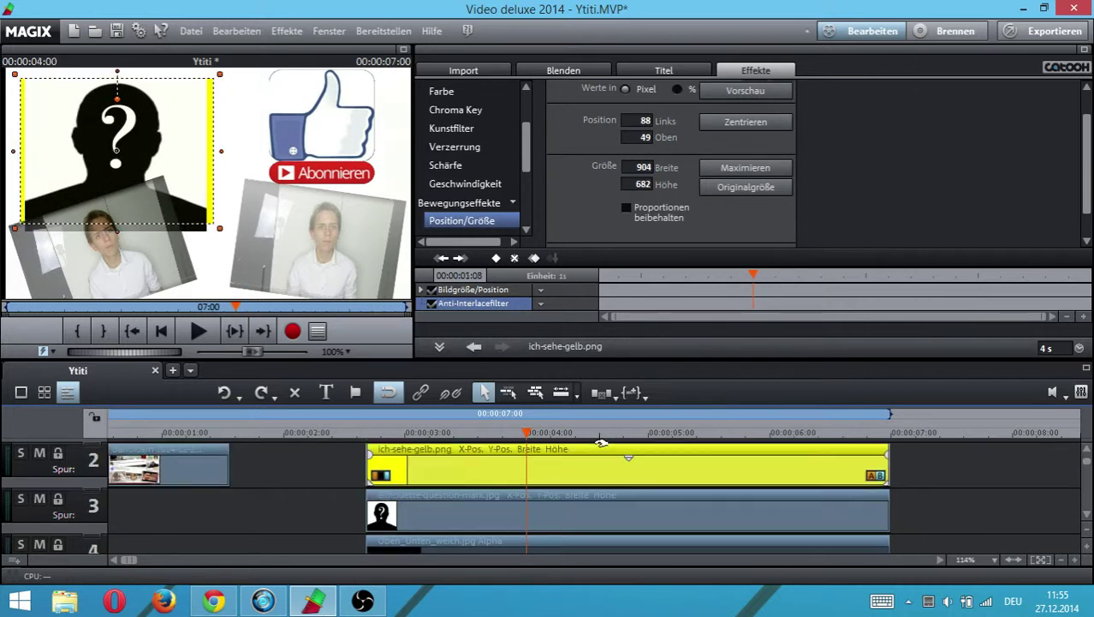
{"action": "mouse_move", "coordinate": [219, 228]}
{"action": "left_mouse_down"}
{"action": "mouse_move", "coordinate": [232, 254]}
{"action": "mouse_move", "coordinate": [218, 238]}
{"action": "left_mouse_up"}
{"action": "left_click_drag", "start_coordinate": [117, 71], "coordinate": [118, 66]}
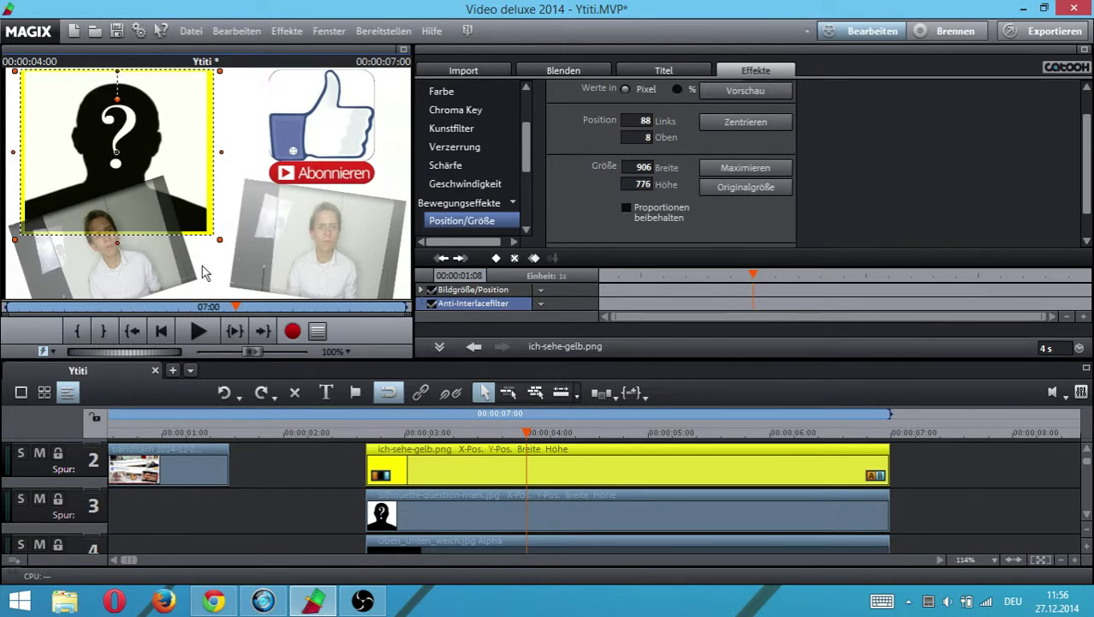
{"action": "left_click", "coordinate": [944, 472]}
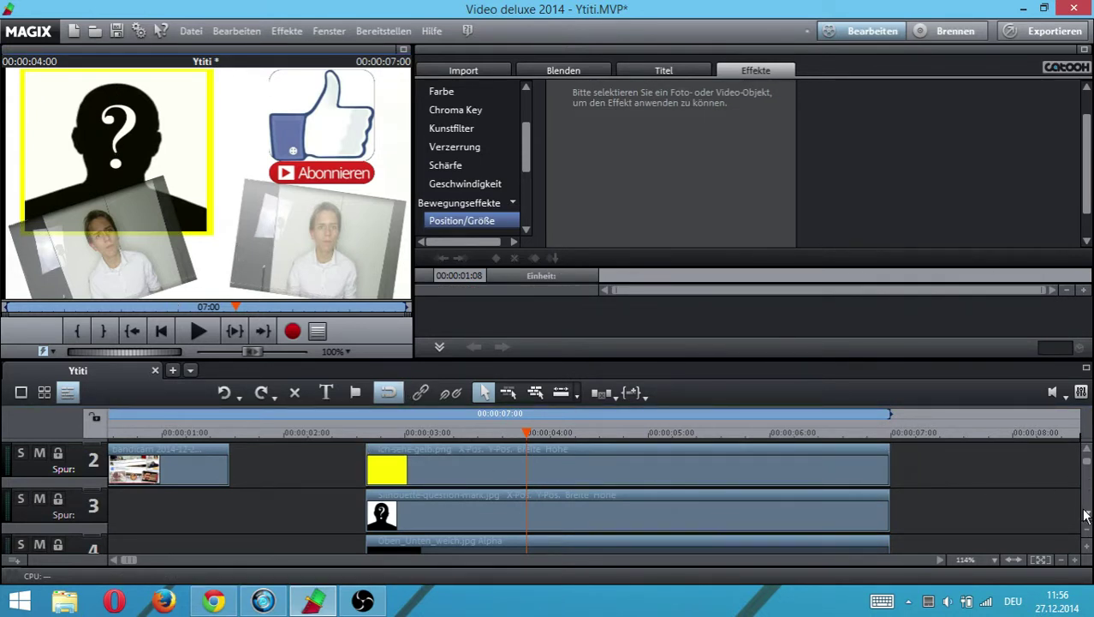
Raise the opacity of Oben_Unten_weich.jpg on track 4 to the maximum
{"action": "scroll", "coordinate": [1086, 514], "scroll_direction": "down", "scroll_amount": 1}
{"action": "left_click", "coordinate": [662, 511]}
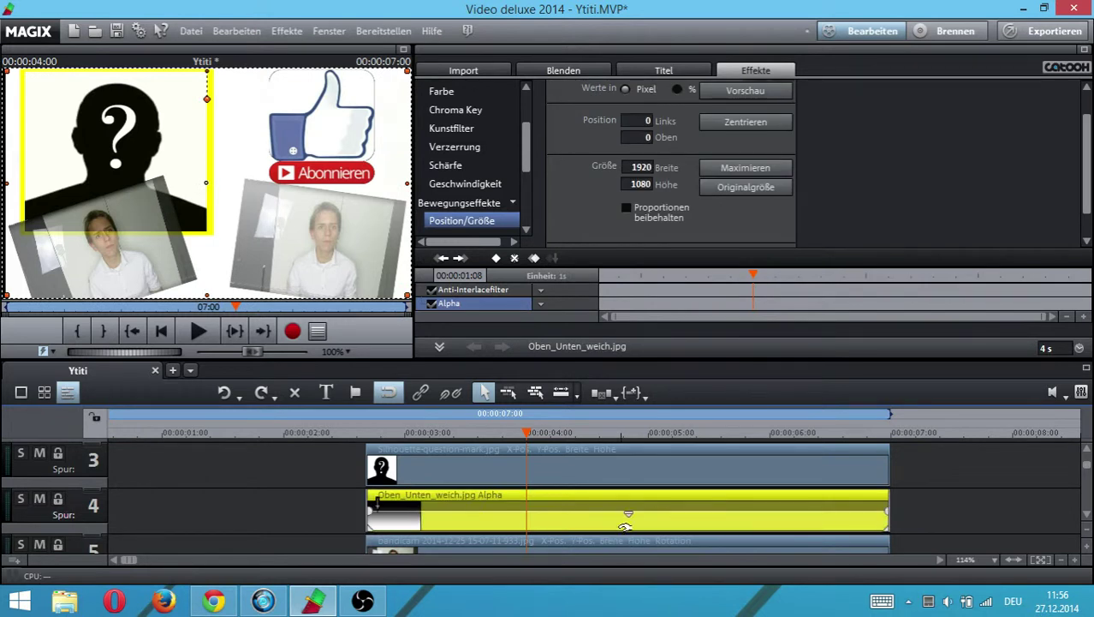
{"action": "left_click_drag", "start_coordinate": [627, 514], "coordinate": [617, 488]}
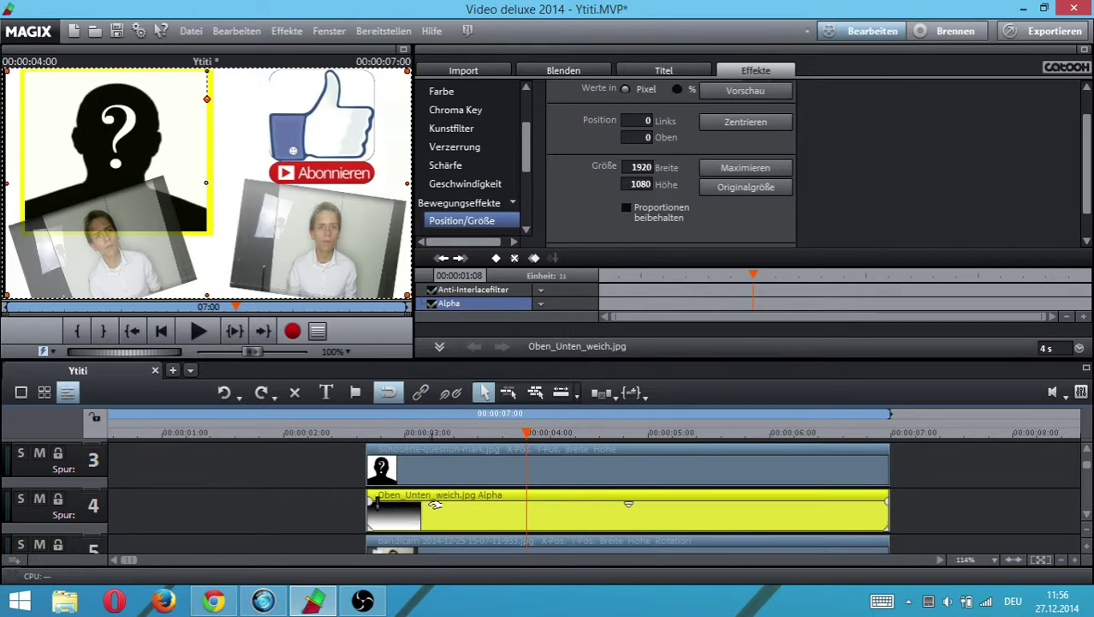
Move Oben_Unten_weich.jpg beyond the other clips, and shift the silhouette and yellow frame clips down to tracks 4 and 3
{"action": "left_click_drag", "start_coordinate": [432, 505], "coordinate": [682, 499]}
{"action": "left_click", "coordinate": [1062, 559]}
{"action": "left_click_drag", "start_coordinate": [379, 473], "coordinate": [373, 511]}
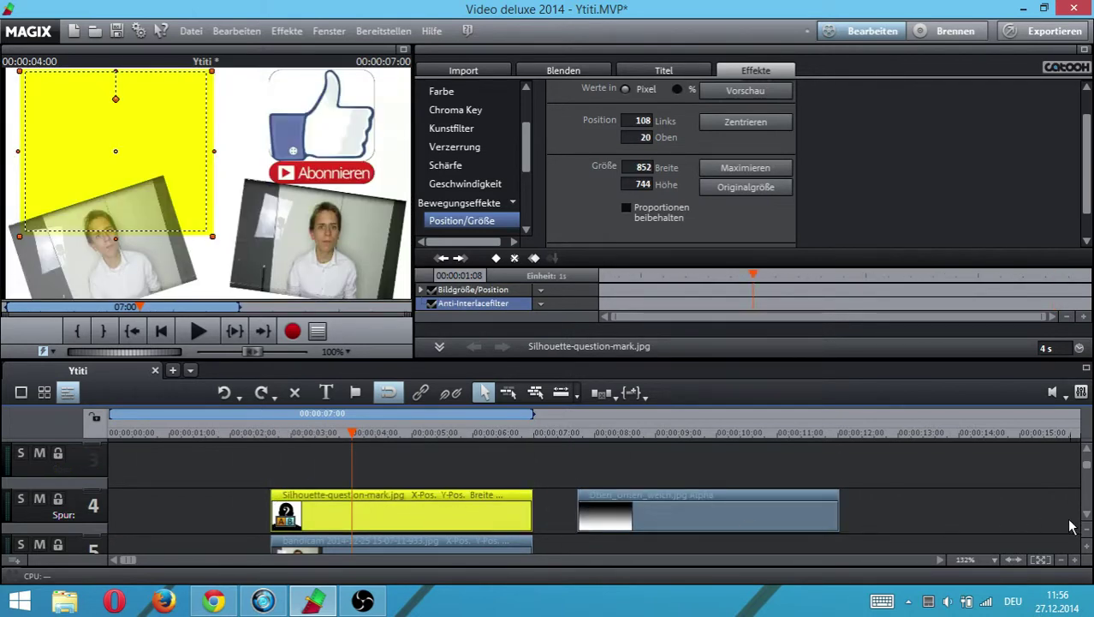
{"action": "left_click", "coordinate": [1083, 447]}
{"action": "left_click_drag", "start_coordinate": [427, 461], "coordinate": [420, 497]}
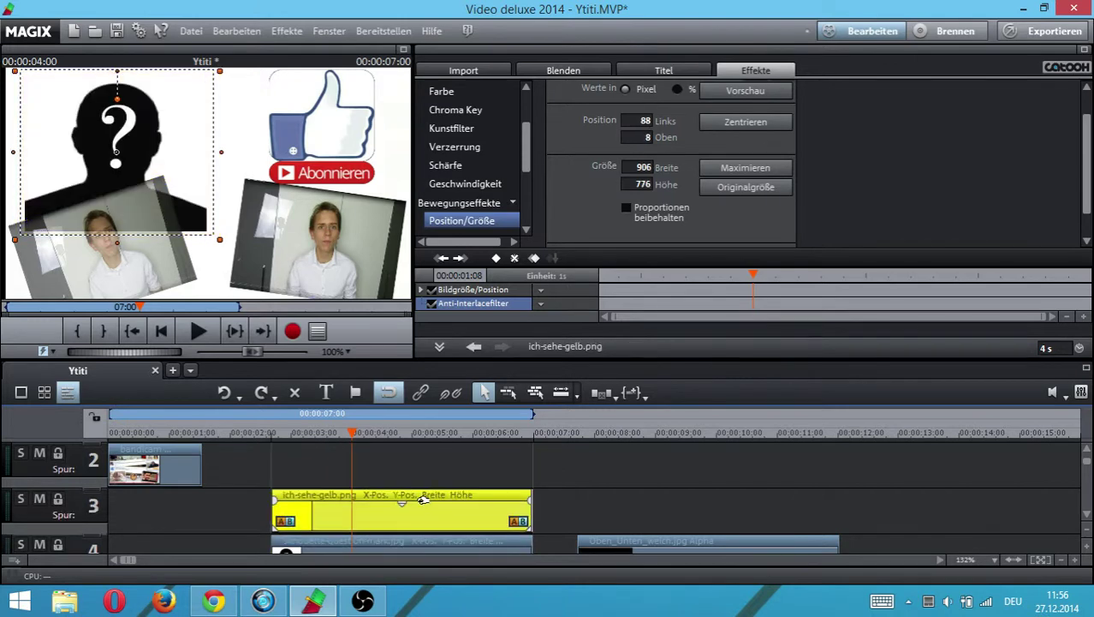
Move Oben_Unten_weich.jpg up to track 2 and shift the white background image from track 1 down to track 2
{"action": "left_click_drag", "start_coordinate": [798, 540], "coordinate": [804, 466]}
{"action": "left_click", "coordinate": [1088, 451]}
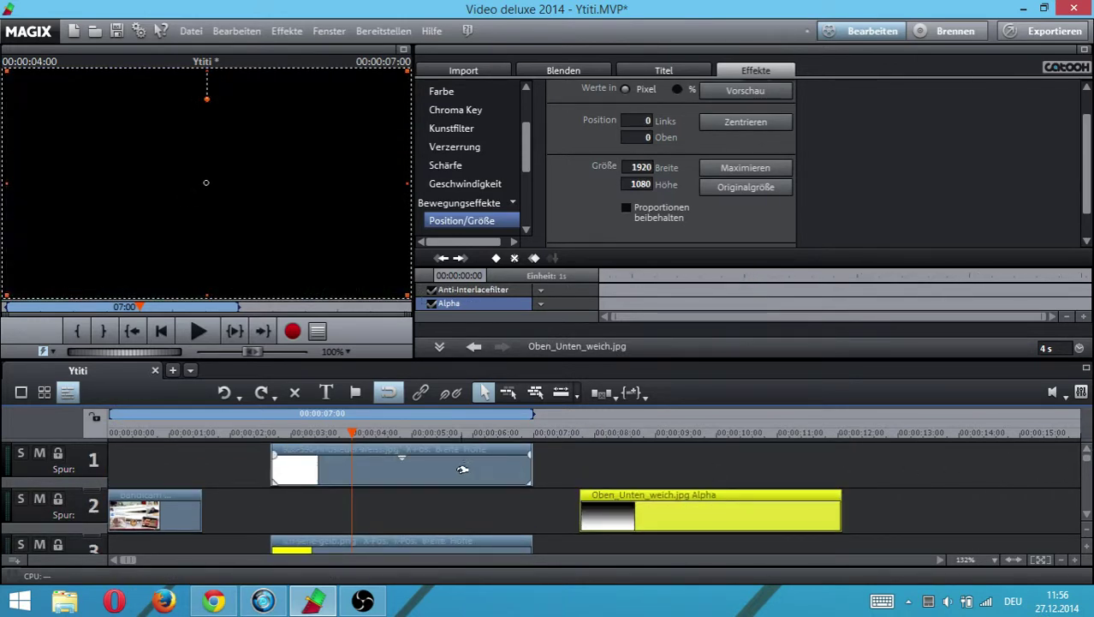
{"action": "left_click_drag", "start_coordinate": [462, 469], "coordinate": [463, 514]}
Place Oben_Unten_weich.jpg on track 1 in line with the other clips and rotate it by about 180 degrees
{"action": "left_click", "coordinate": [659, 496]}
{"action": "left_click_drag", "start_coordinate": [659, 496], "coordinate": [350, 462]}
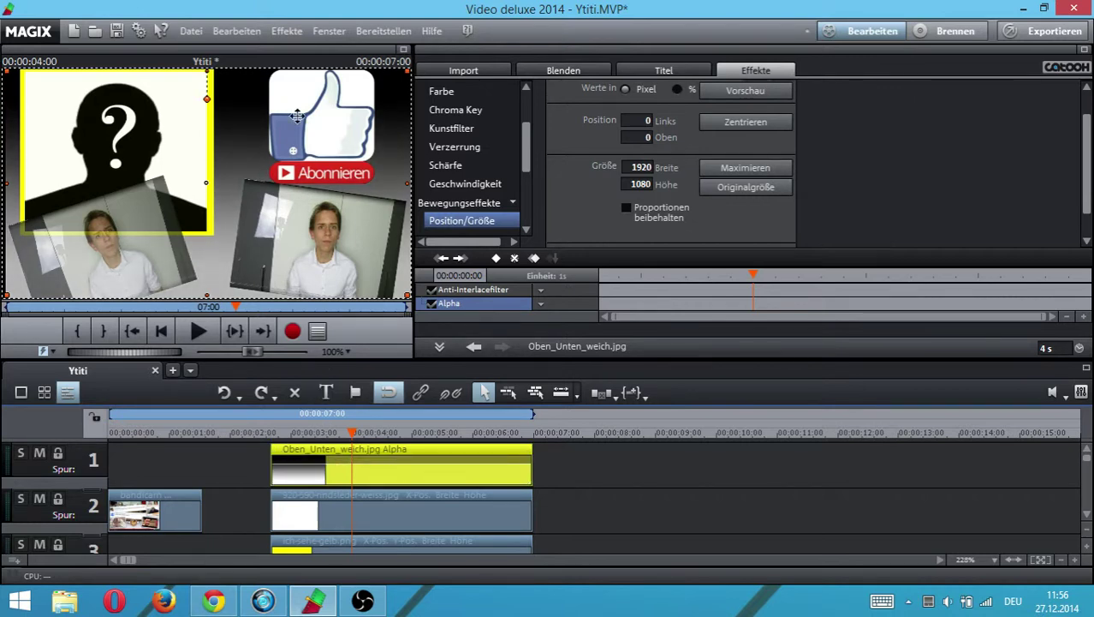
{"action": "left_click_drag", "start_coordinate": [205, 97], "coordinate": [208, 306]}
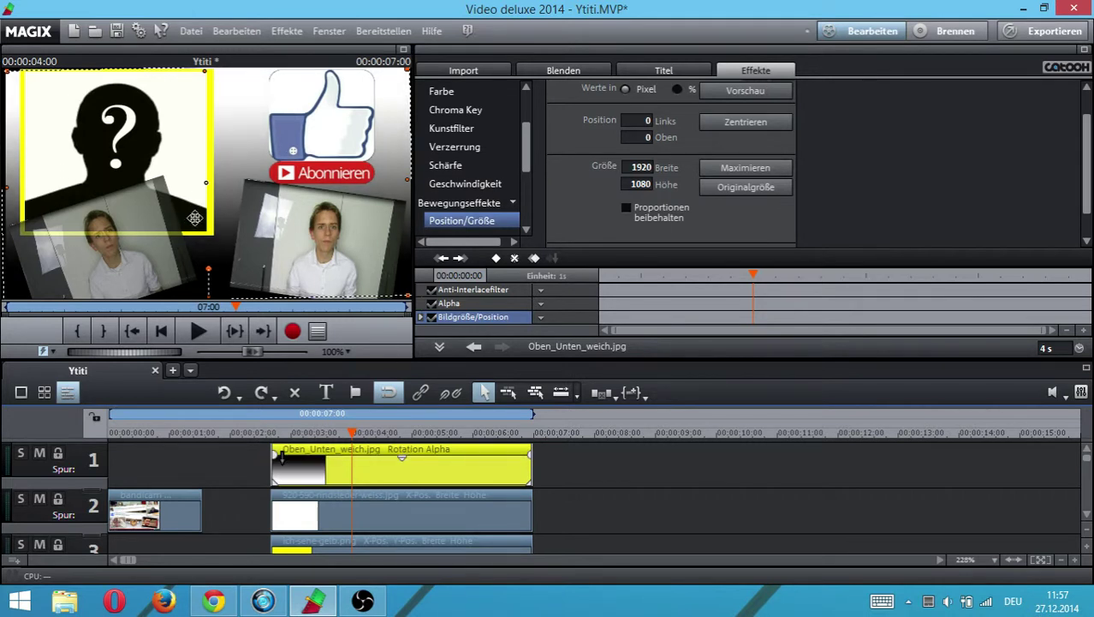
Lower the opacity of the tilted bandicam photo on track 6
{"action": "left_click", "coordinate": [116, 240]}
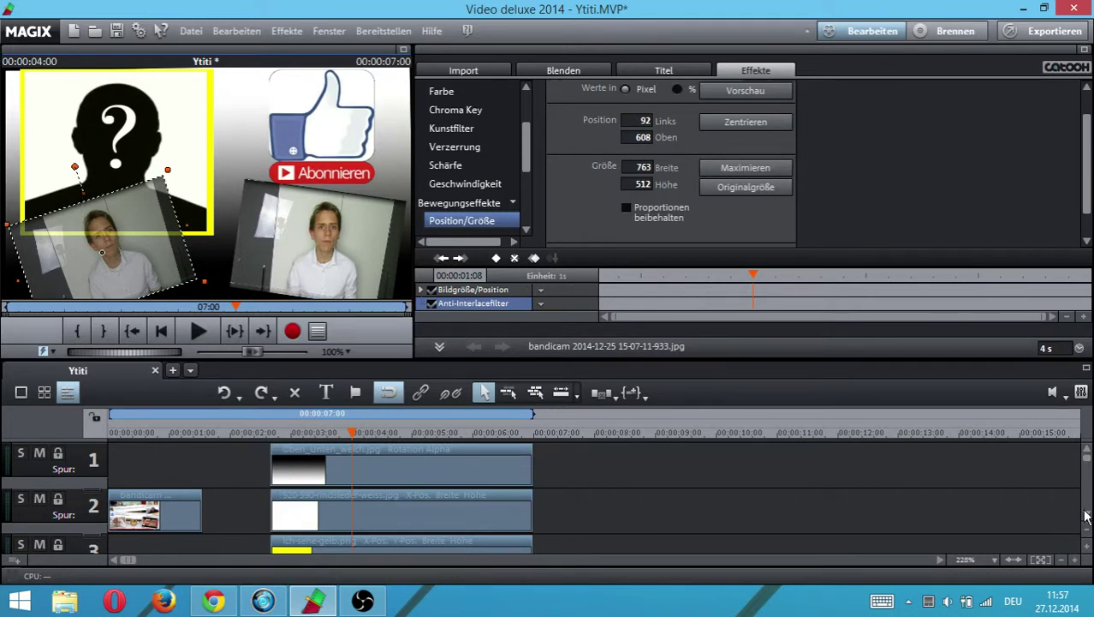
{"action": "scroll", "coordinate": [1086, 515], "scroll_direction": "down", "scroll_amount": 4}
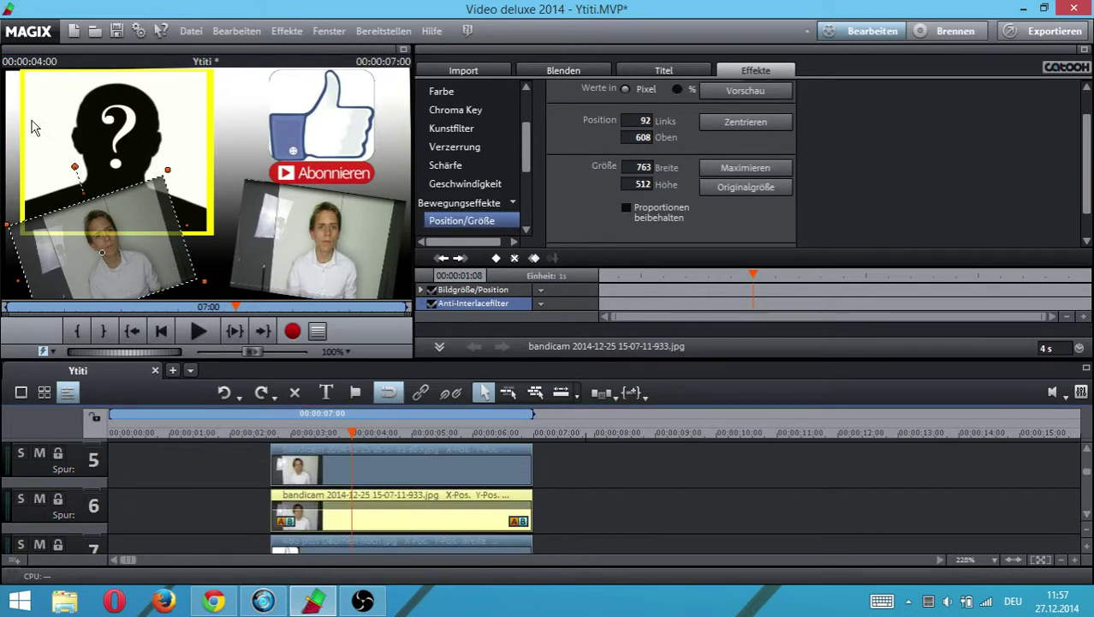
{"action": "left_click", "coordinate": [404, 515]}
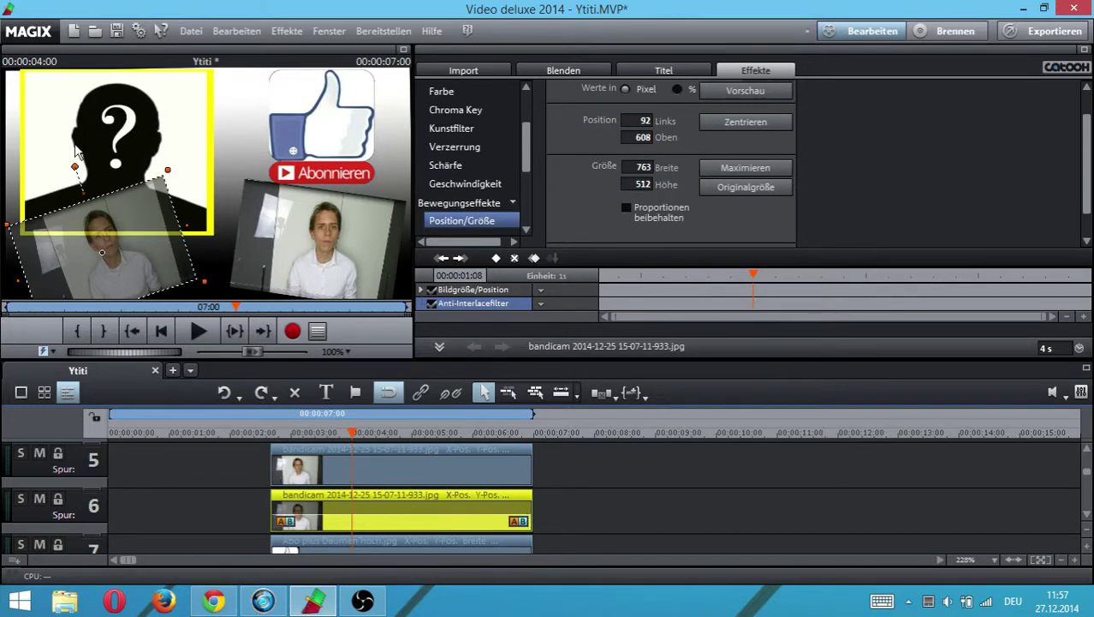
Try rotating and repositioning the tilted bandicam photo from track 6 in the preview
{"action": "left_click_drag", "start_coordinate": [72, 168], "coordinate": [172, 201]}
{"action": "left_click_drag", "start_coordinate": [106, 216], "coordinate": [90, 212]}
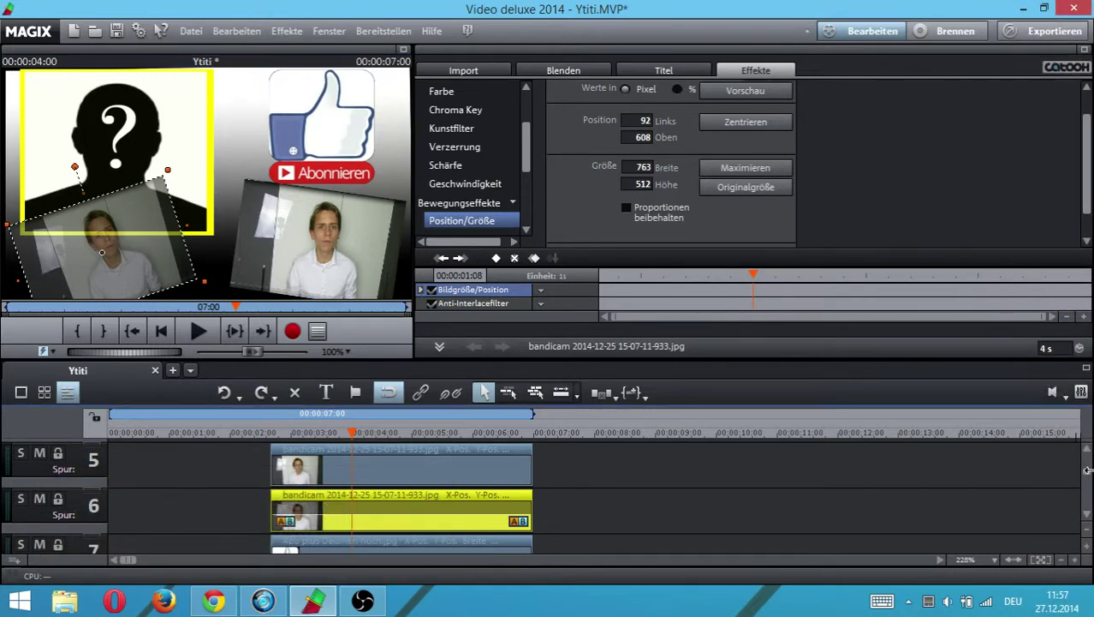
{"action": "left_click_drag", "start_coordinate": [1089, 474], "coordinate": [1090, 460]}
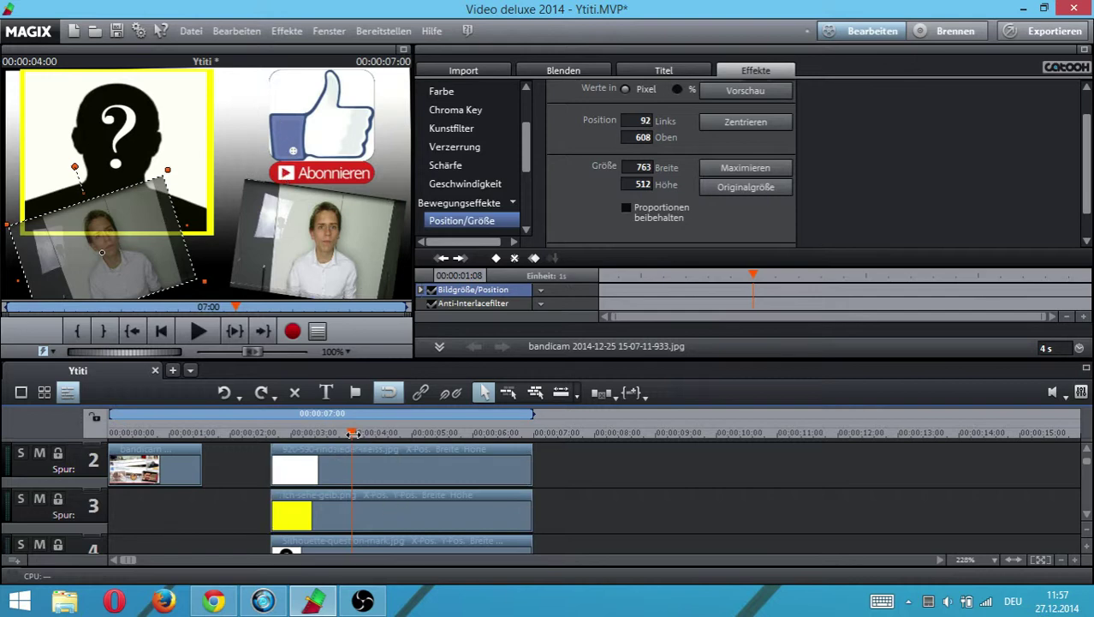
Compare the reference screenshot at the start of the timeline with the composed end screen
{"action": "left_click_drag", "start_coordinate": [335, 434], "coordinate": [142, 436]}
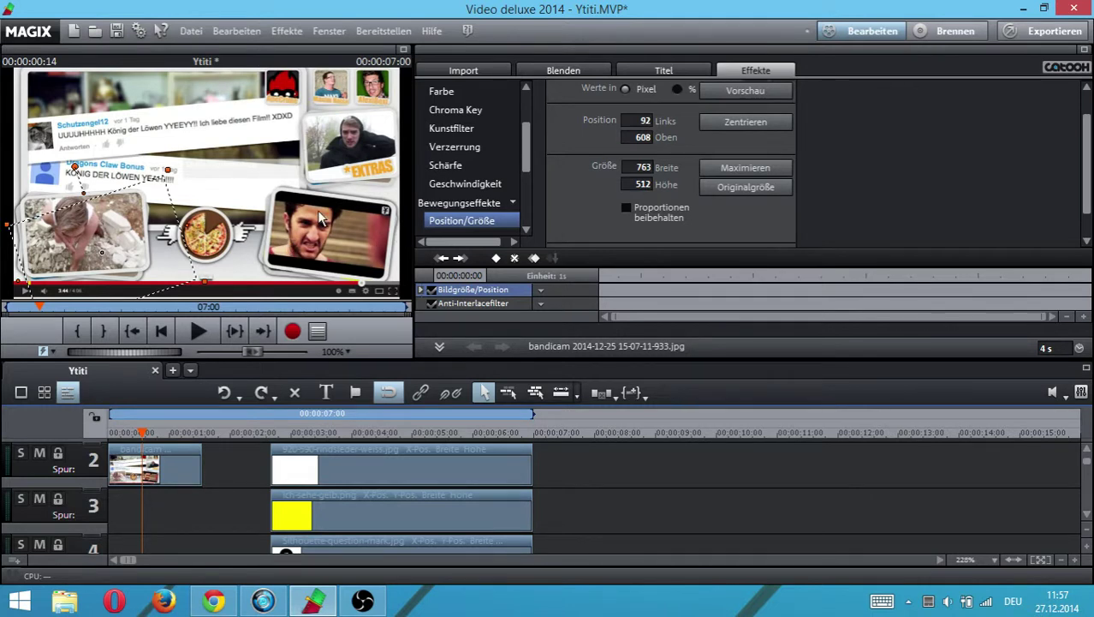
{"action": "left_click", "coordinate": [409, 432]}
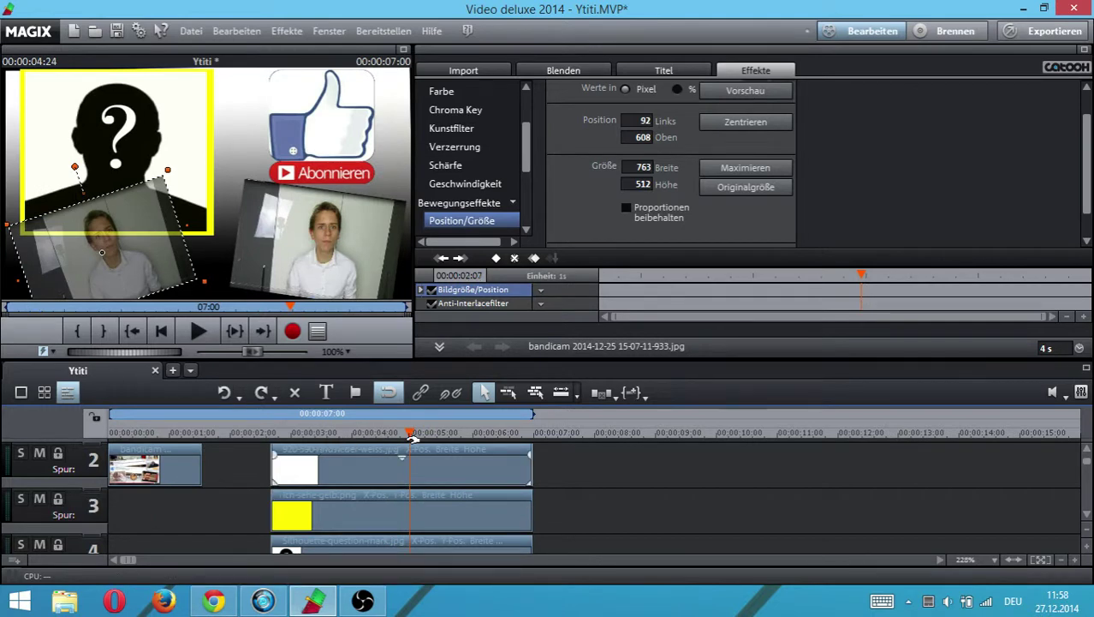
{"action": "left_click_drag", "start_coordinate": [404, 434], "coordinate": [326, 431]}
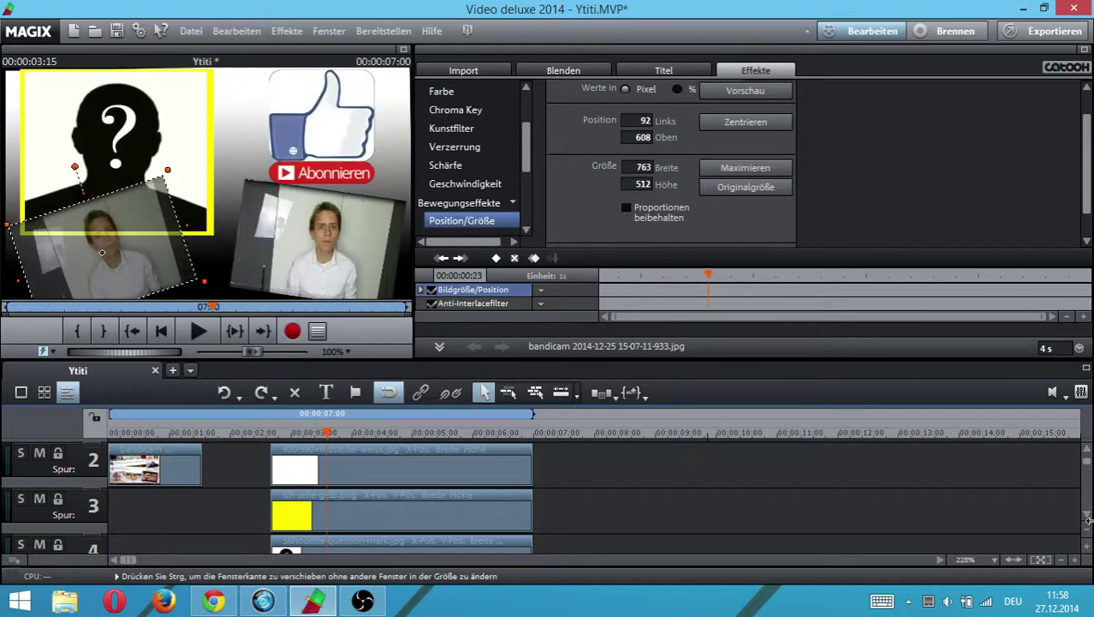
Apply the Kunstfilter effect to the bandicam photo on track 5 with Substitution set to 97
{"action": "scroll", "coordinate": [1088, 518], "scroll_direction": "down", "scroll_amount": 2}
{"action": "left_click", "coordinate": [445, 518]}
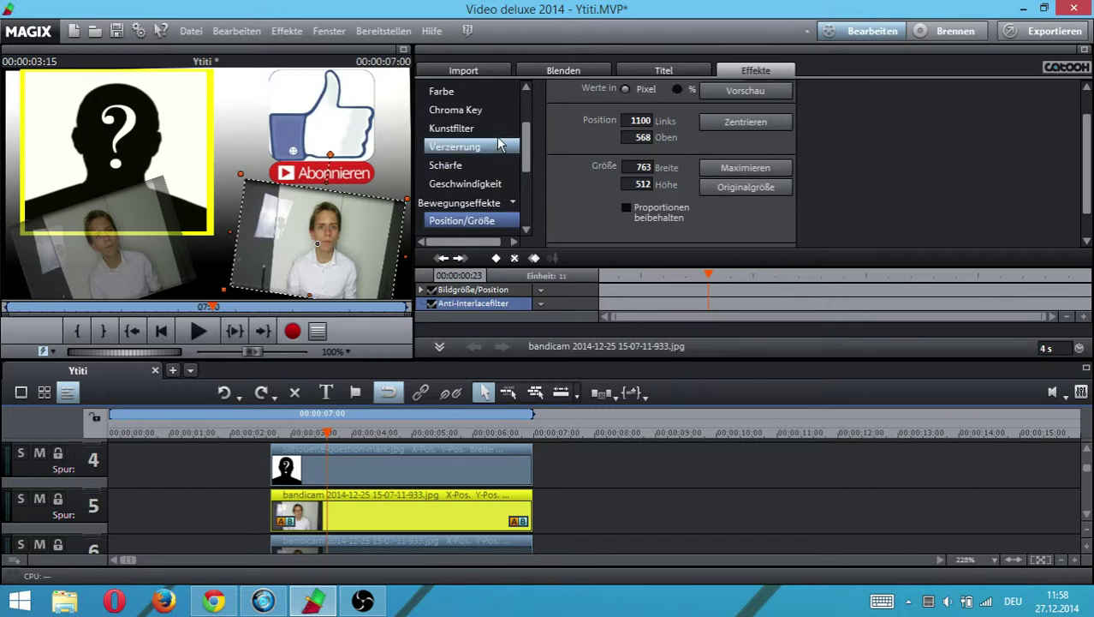
{"action": "left_click", "coordinate": [452, 129]}
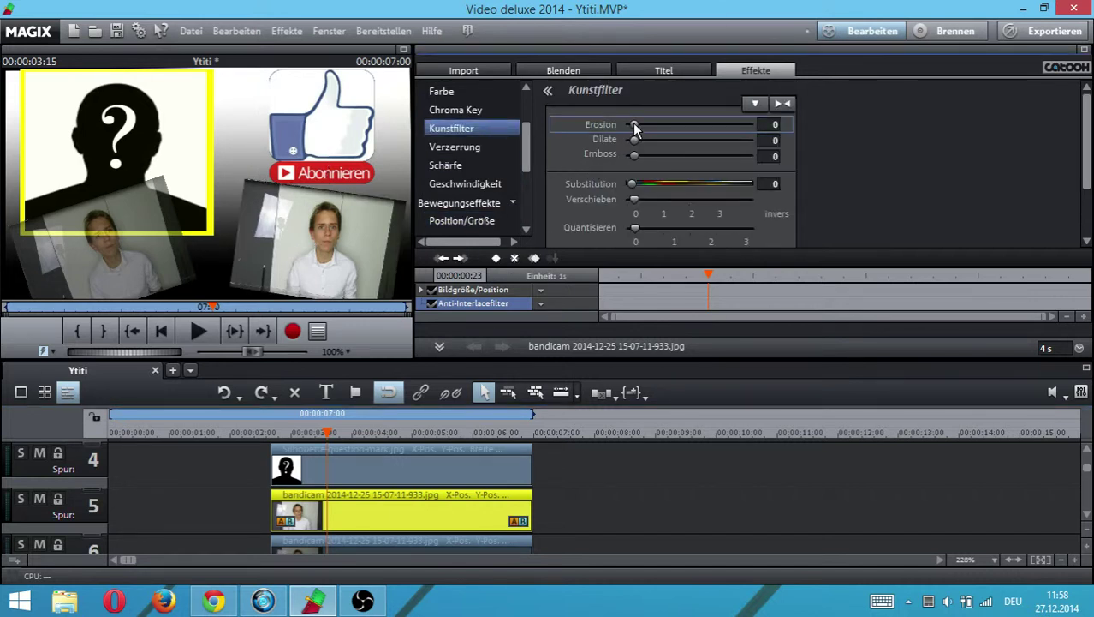
{"action": "left_click_drag", "start_coordinate": [633, 125], "coordinate": [742, 202]}
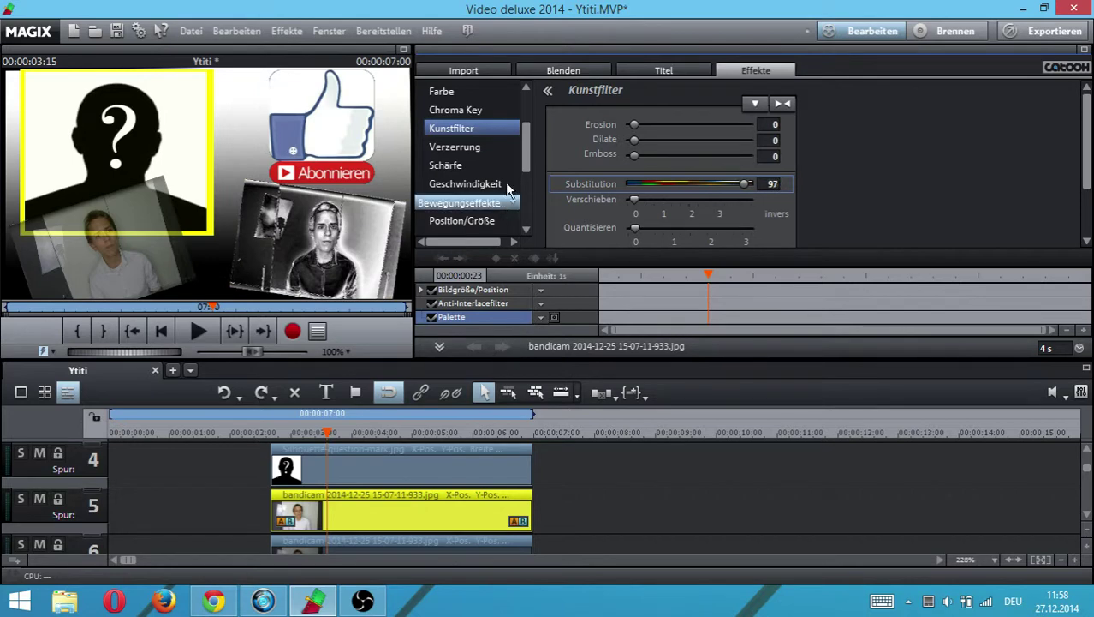
{"action": "left_click_drag", "start_coordinate": [527, 144], "coordinate": [528, 186]}
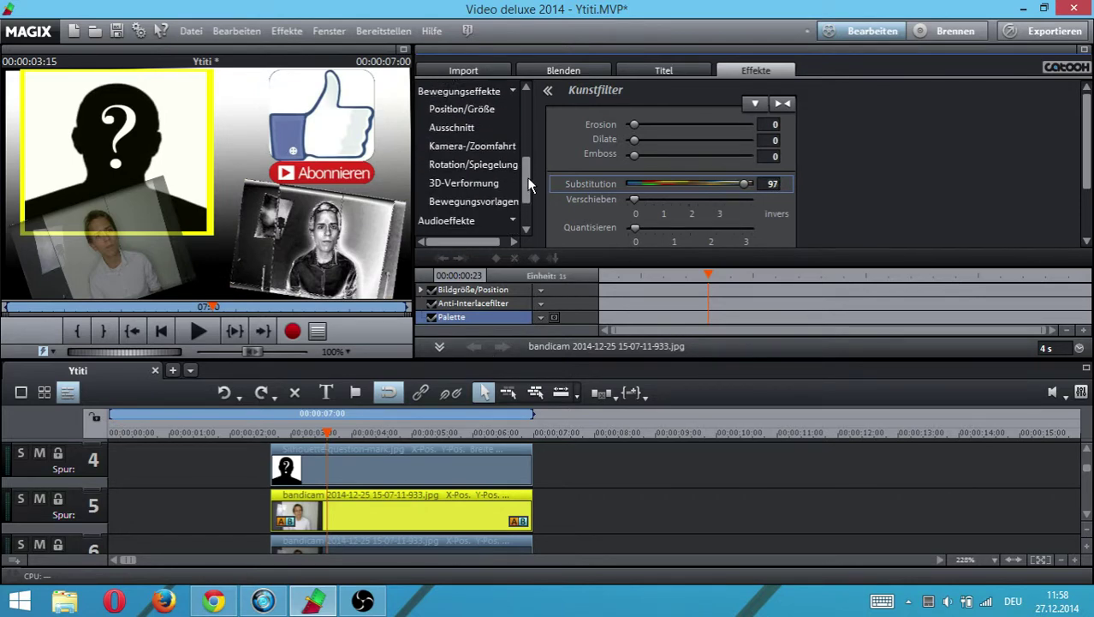
{"action": "left_click", "coordinate": [493, 201]}
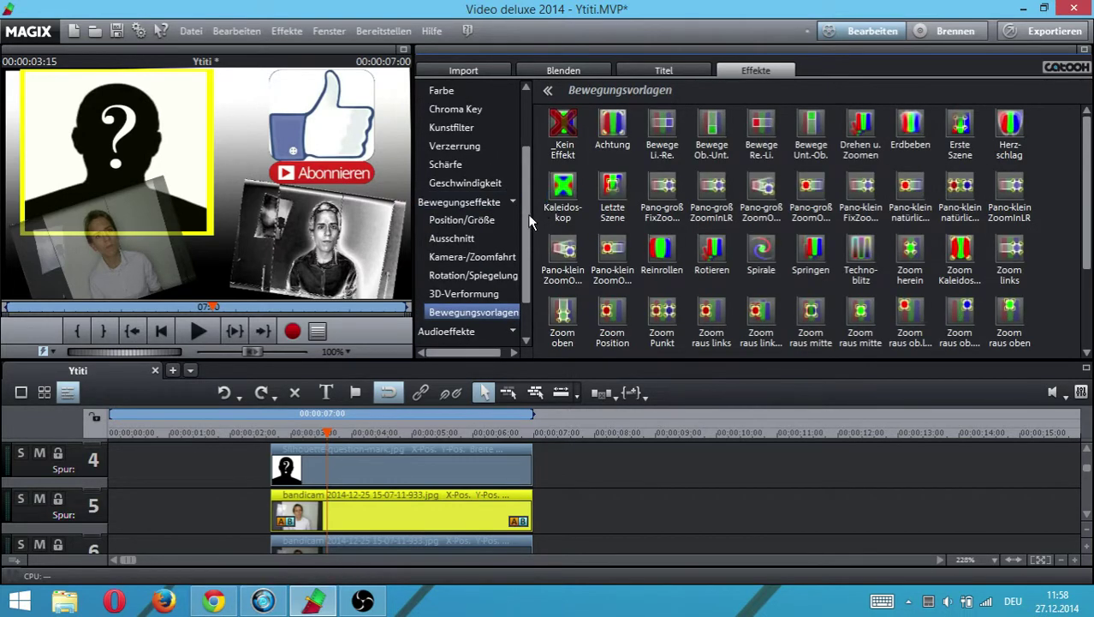
{"action": "scroll", "coordinate": [529, 206], "scroll_direction": "up", "scroll_amount": 1}
{"action": "scroll", "coordinate": [526, 197], "scroll_direction": "up", "scroll_amount": 2}
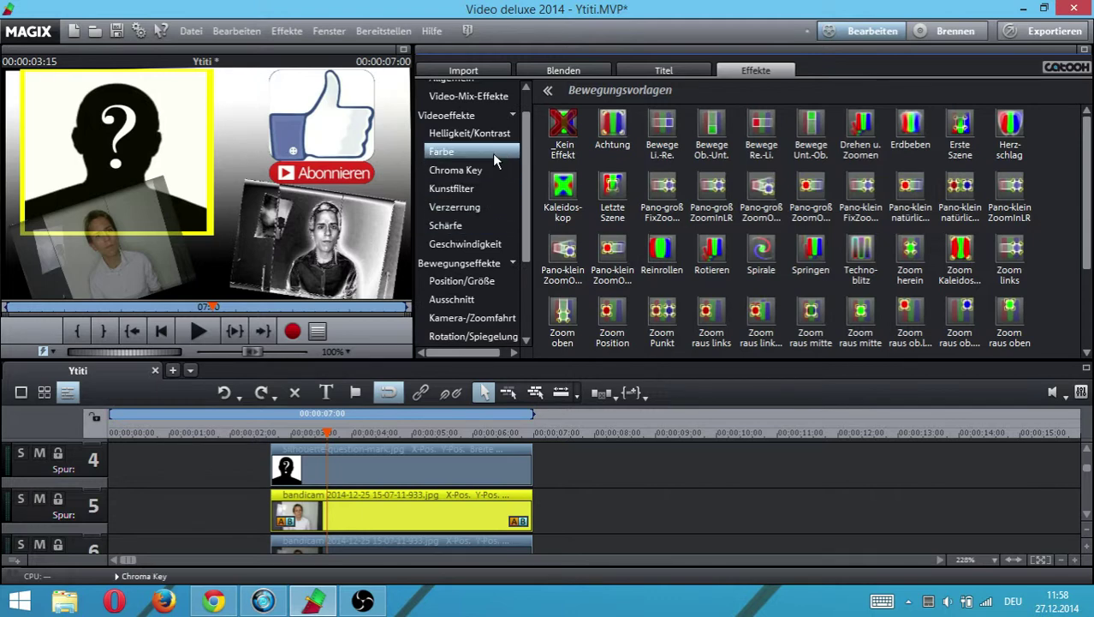
Tint the semi-transparent bandicam photo on track 6 red with the Farbe effect's colour wheel
{"action": "left_click", "coordinate": [445, 152]}
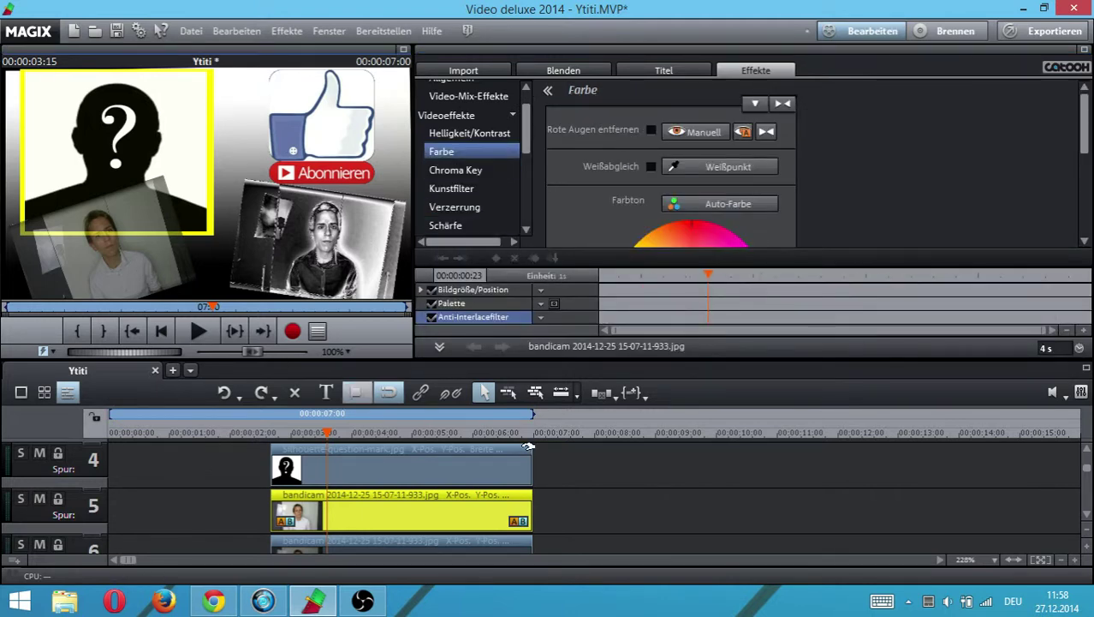
{"action": "scroll", "coordinate": [1088, 512], "scroll_direction": "down", "scroll_amount": 1}
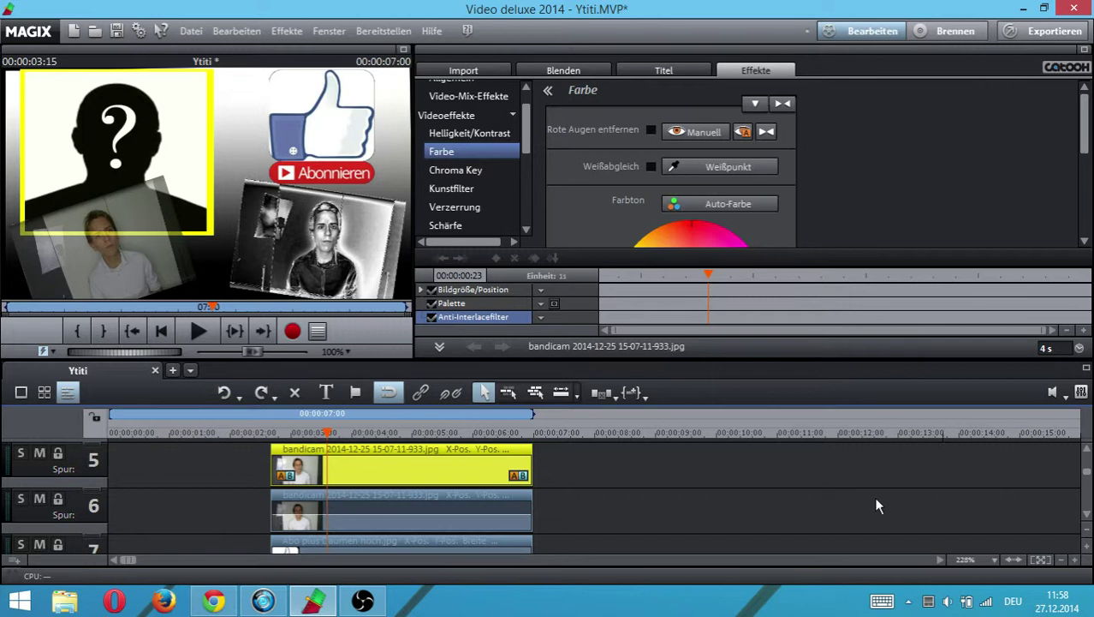
{"action": "left_click", "coordinate": [430, 508]}
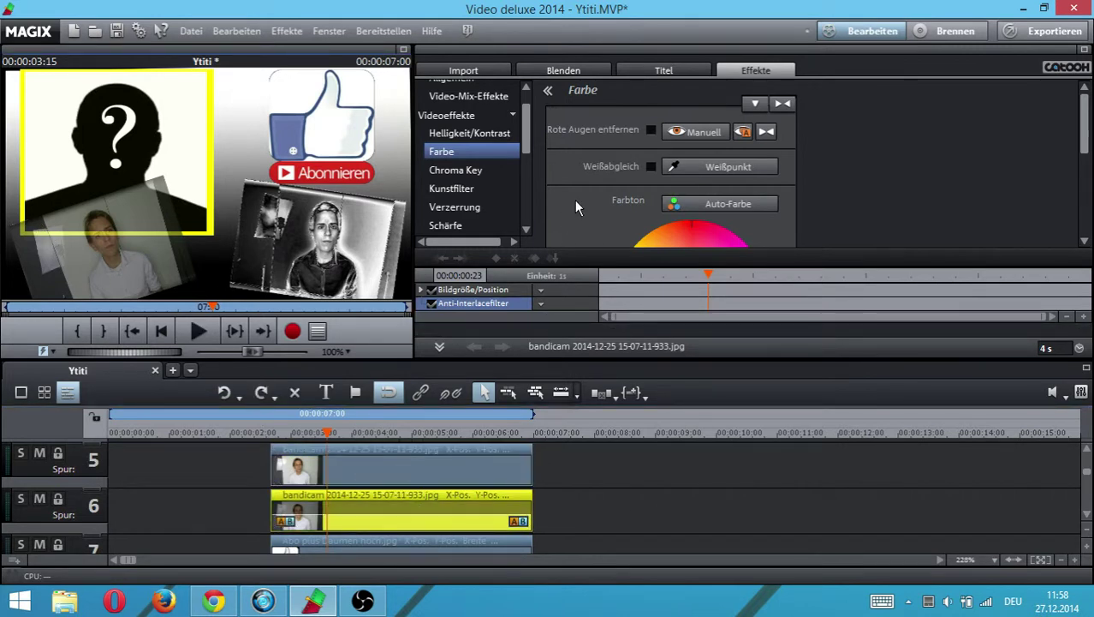
{"action": "scroll", "coordinate": [1086, 133], "scroll_direction": "down", "scroll_amount": 3}
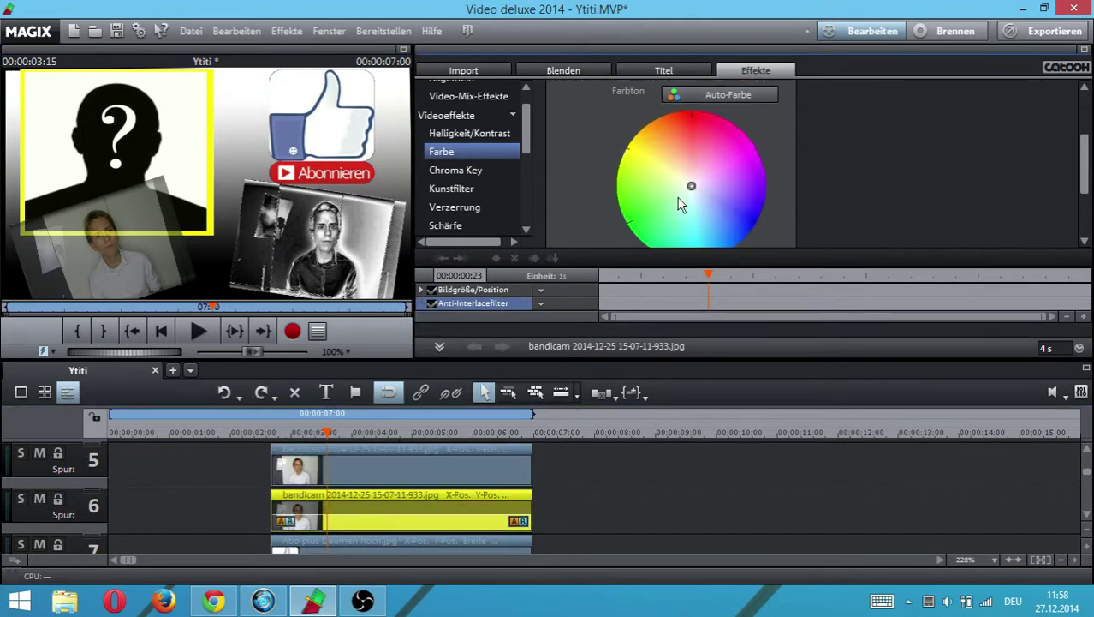
{"action": "left_click_drag", "start_coordinate": [693, 186], "coordinate": [684, 125]}
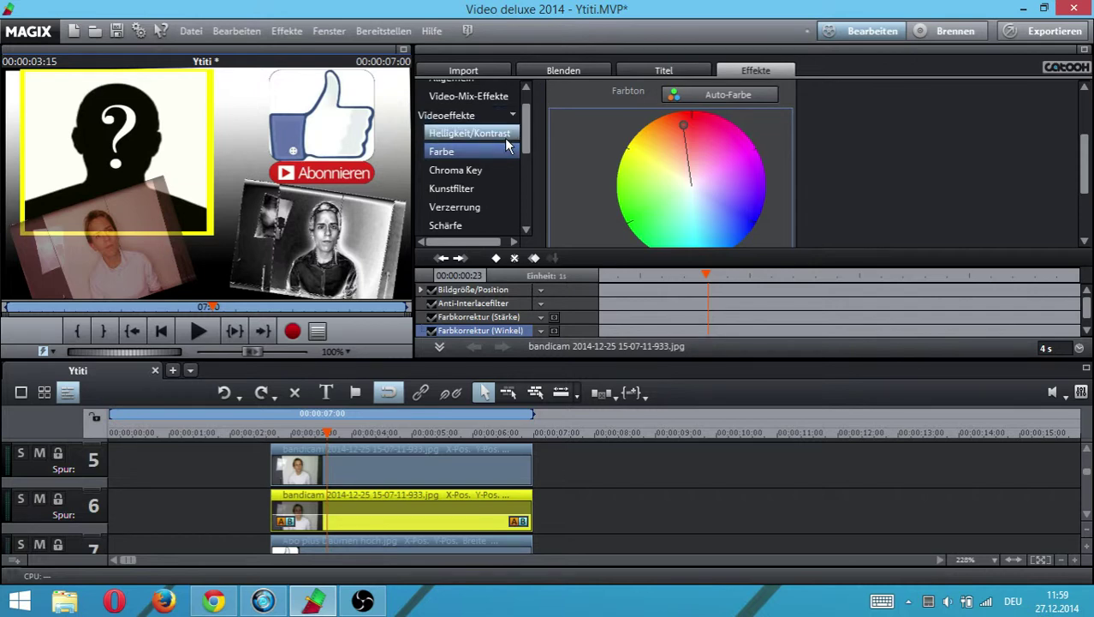
Add 660142200A6511E38B5C7E88F5F69DEF.jpg from the Bilder > Hintergründe folder to track 6, after the existing photo clip
{"action": "left_click", "coordinate": [472, 67]}
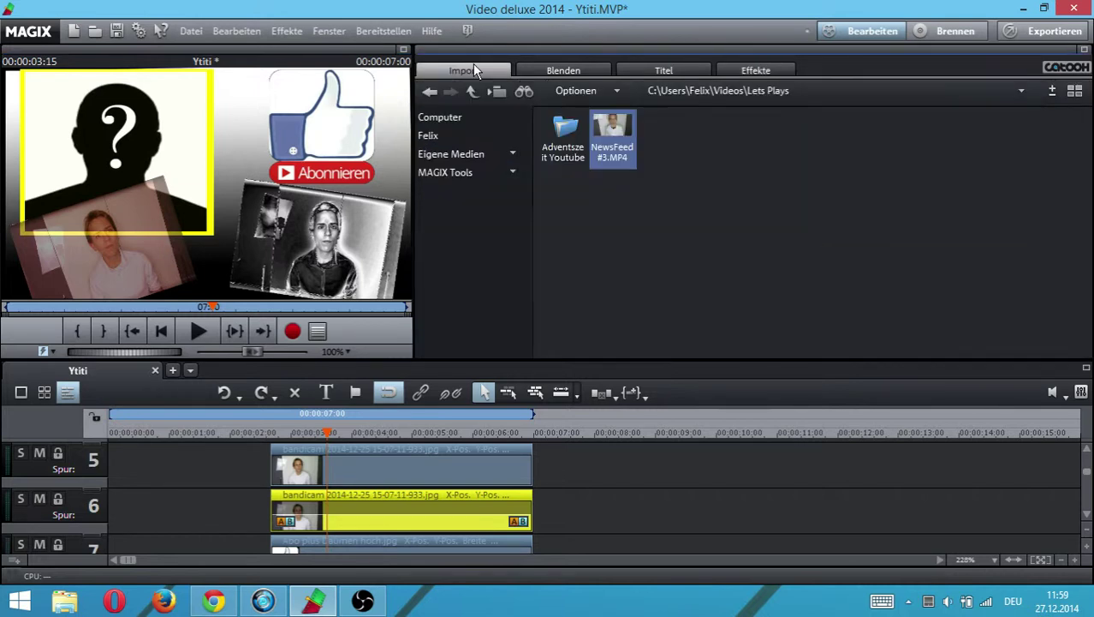
{"action": "left_click", "coordinate": [70, 604]}
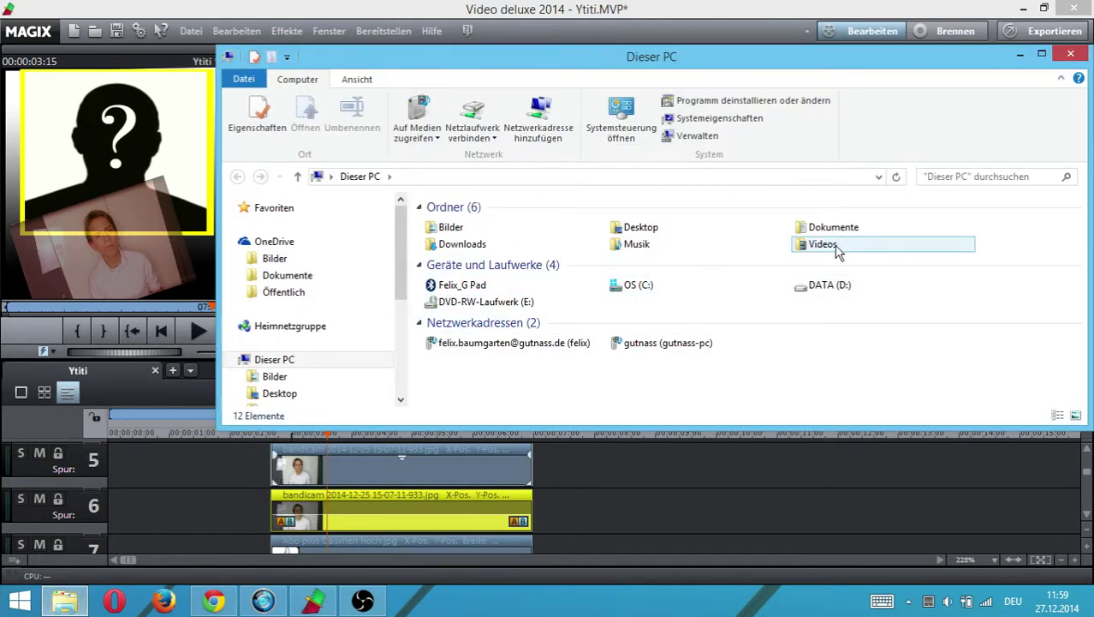
{"action": "left_click", "coordinate": [490, 232]}
{"action": "double_click", "coordinate": [488, 230]}
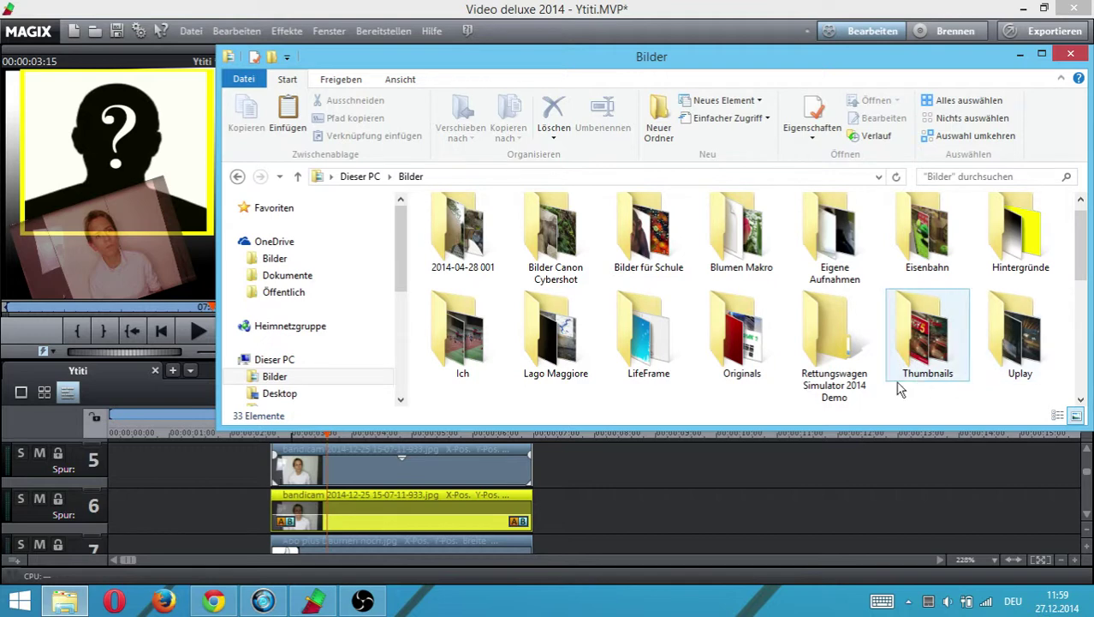
{"action": "double_click", "coordinate": [1018, 233]}
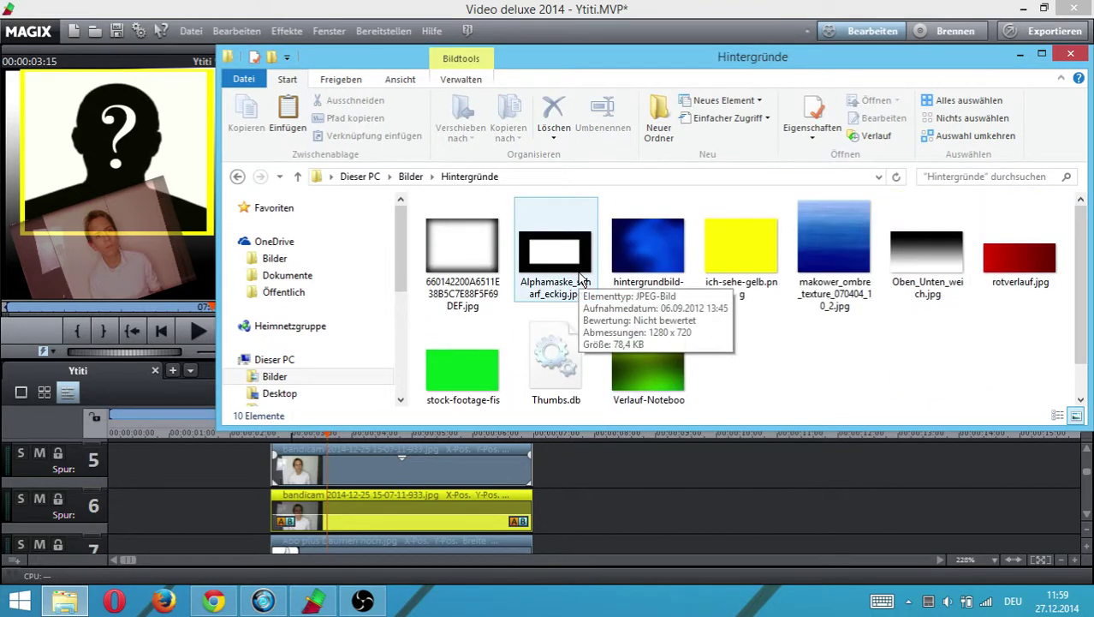
{"action": "left_click", "coordinate": [481, 254]}
{"action": "left_click_drag", "start_coordinate": [614, 495], "coordinate": [615, 496]}
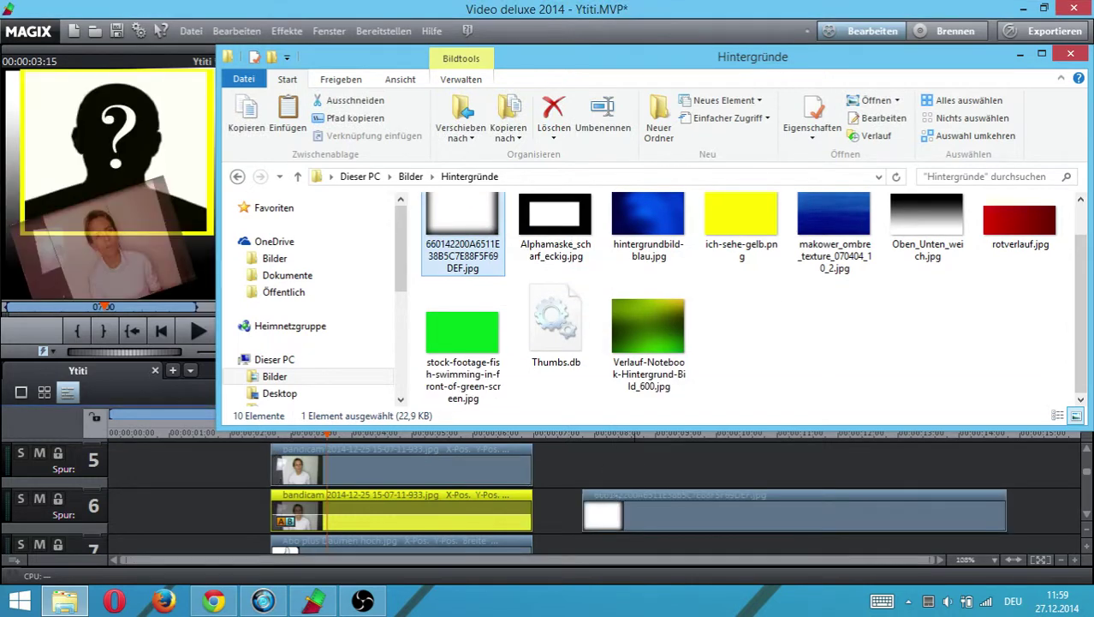
{"action": "left_click", "coordinate": [1019, 54]}
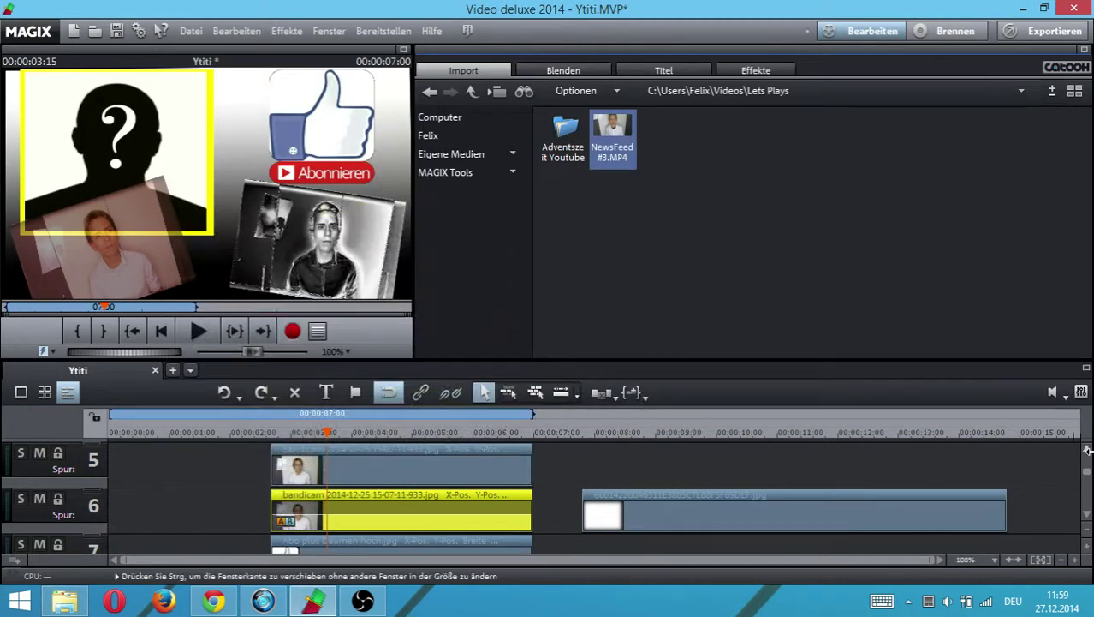
{"action": "scroll", "coordinate": [1089, 476], "scroll_direction": "up", "scroll_amount": 4}
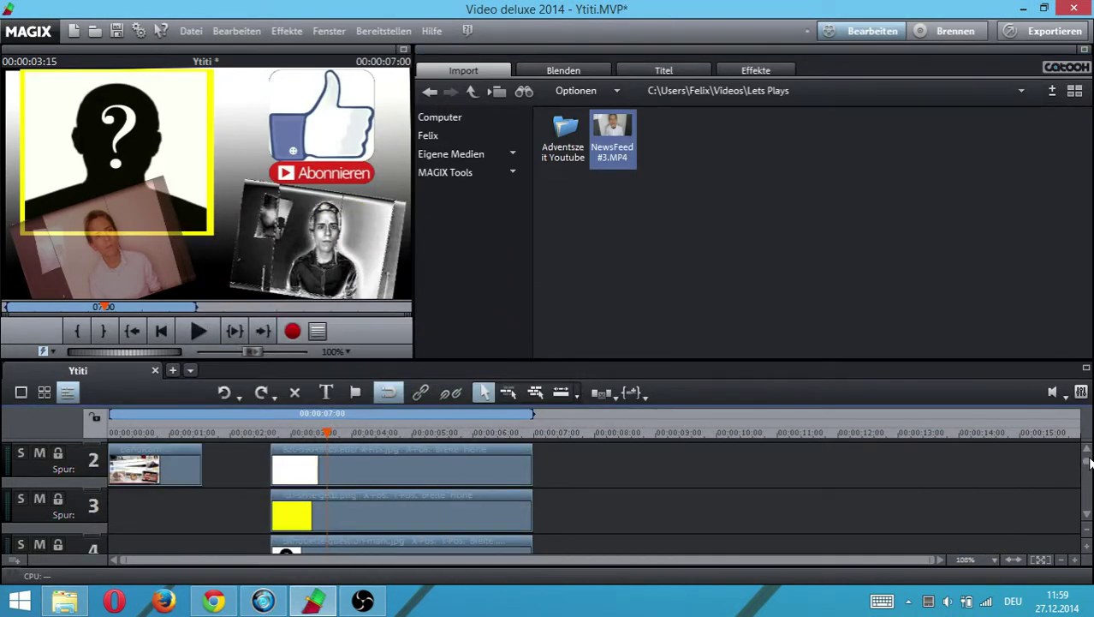
{"action": "left_click", "coordinate": [535, 393]}
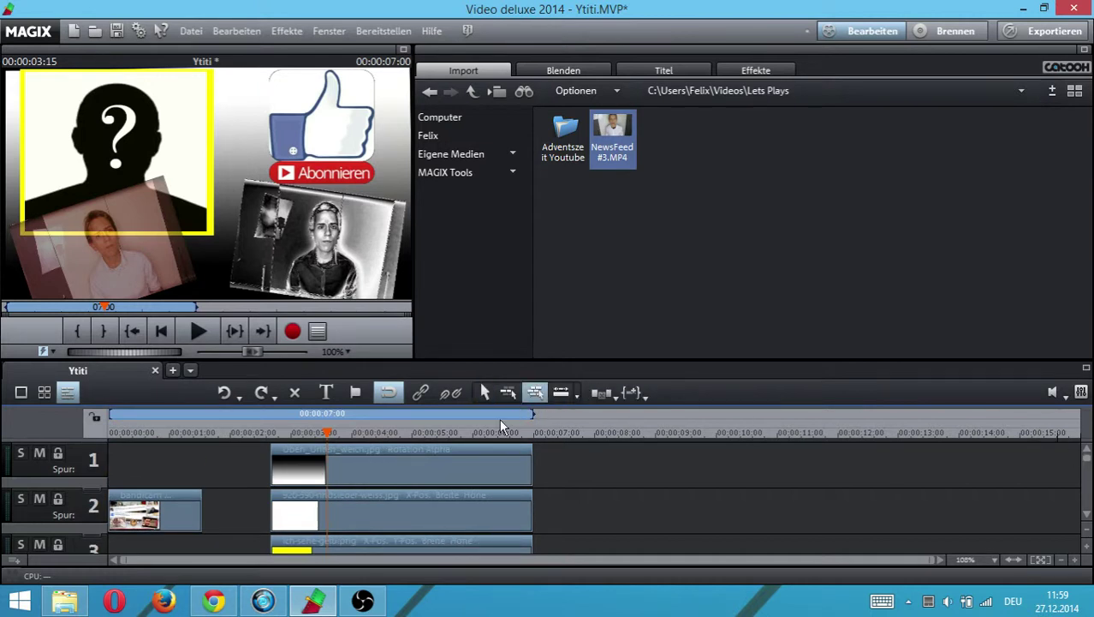
{"action": "left_click", "coordinate": [441, 465]}
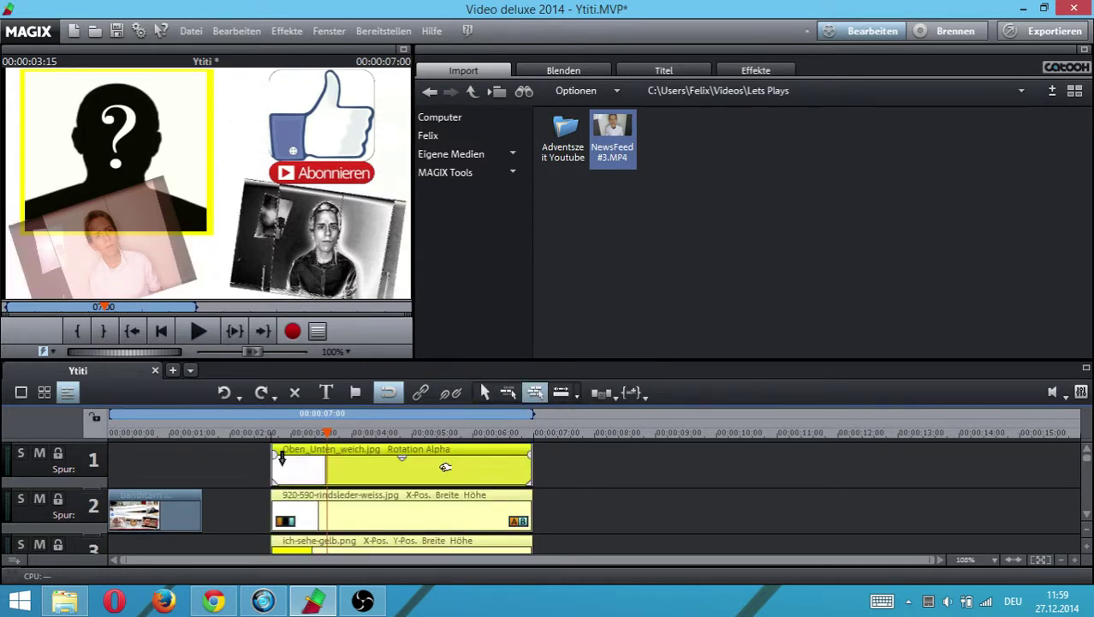
{"action": "left_click", "coordinate": [445, 466]}
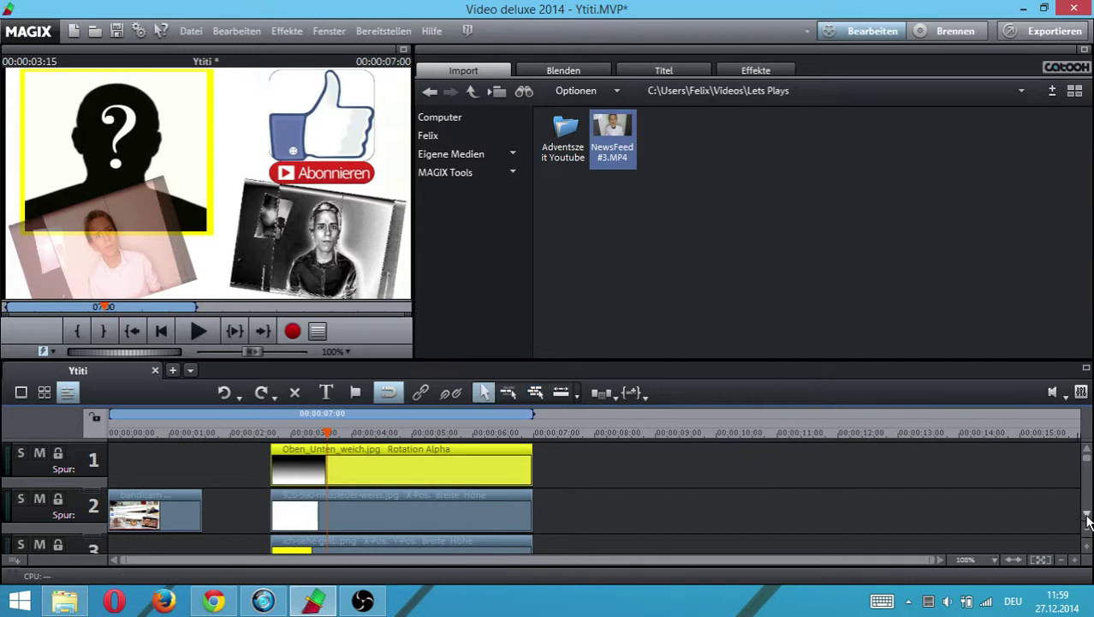
Shift the end-screen clips on all tracks down by one track together, using the all-tracks mouse mode
{"action": "left_click", "coordinate": [1087, 515]}
{"action": "left_click", "coordinate": [1088, 515]}
{"action": "left_click", "coordinate": [1087, 515]}
{"action": "left_click", "coordinate": [1088, 515]}
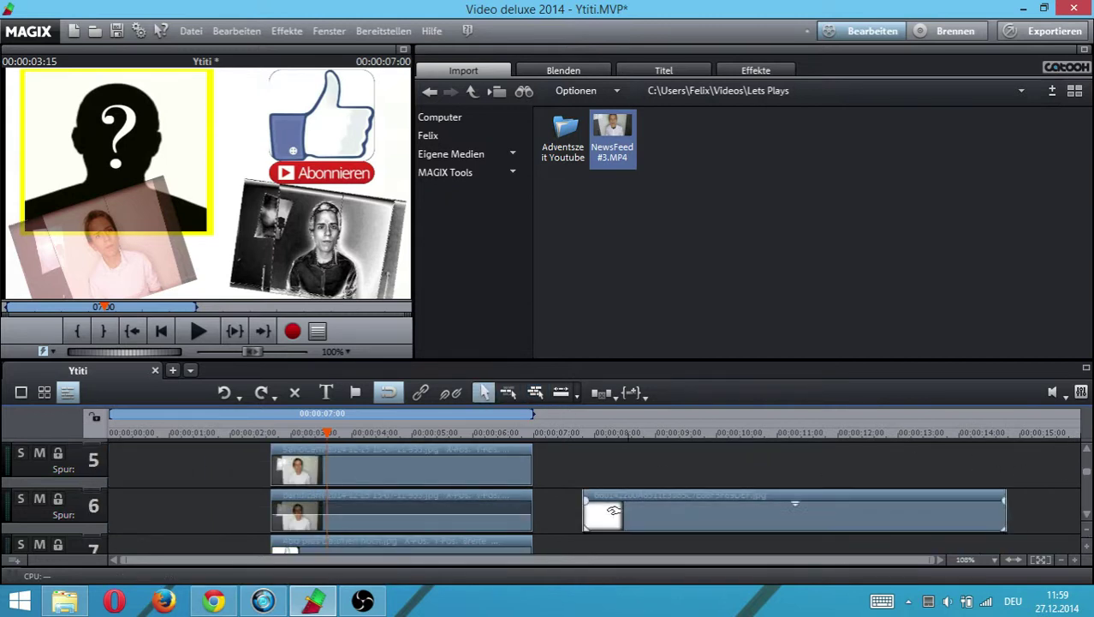
{"action": "left_click", "coordinate": [533, 391]}
{"action": "left_click", "coordinate": [476, 463]}
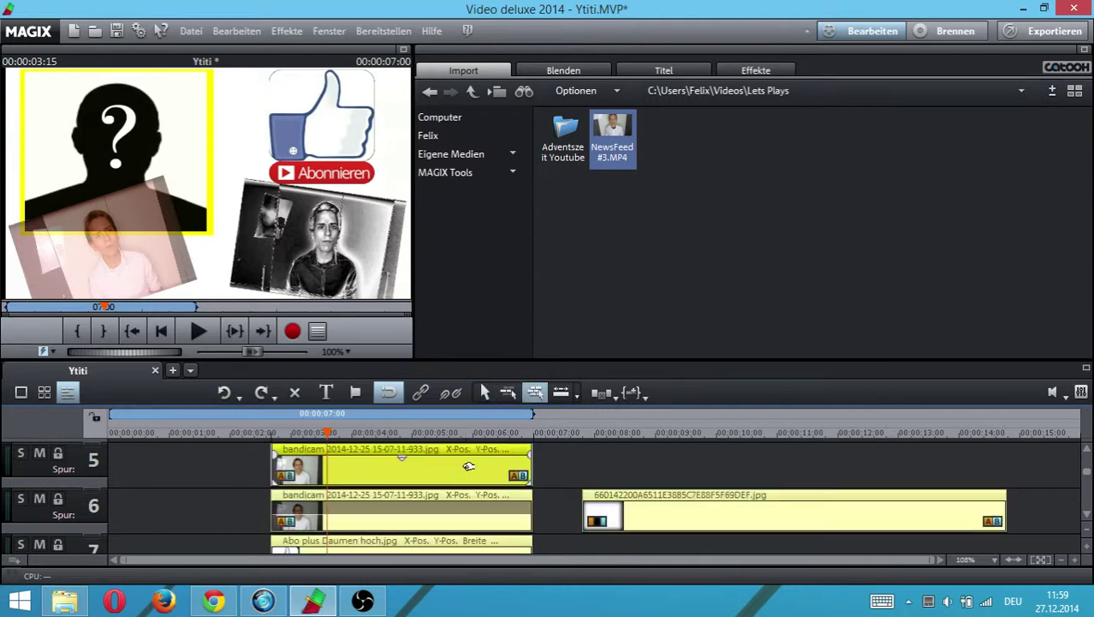
{"action": "left_click_drag", "start_coordinate": [464, 494], "coordinate": [466, 500]}
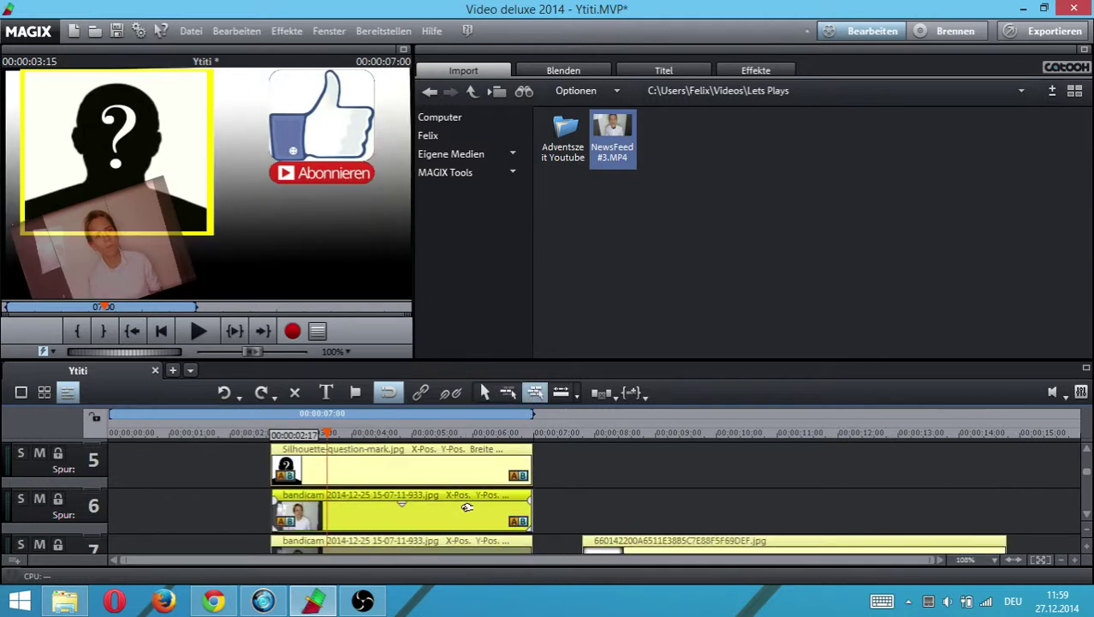
{"action": "left_click", "coordinate": [466, 507]}
Move only Oben_Unten_weich.jpg from track 2 up to track 1, using the single-object mouse mode
{"action": "scroll", "coordinate": [1088, 472], "scroll_direction": "up", "scroll_amount": 1}
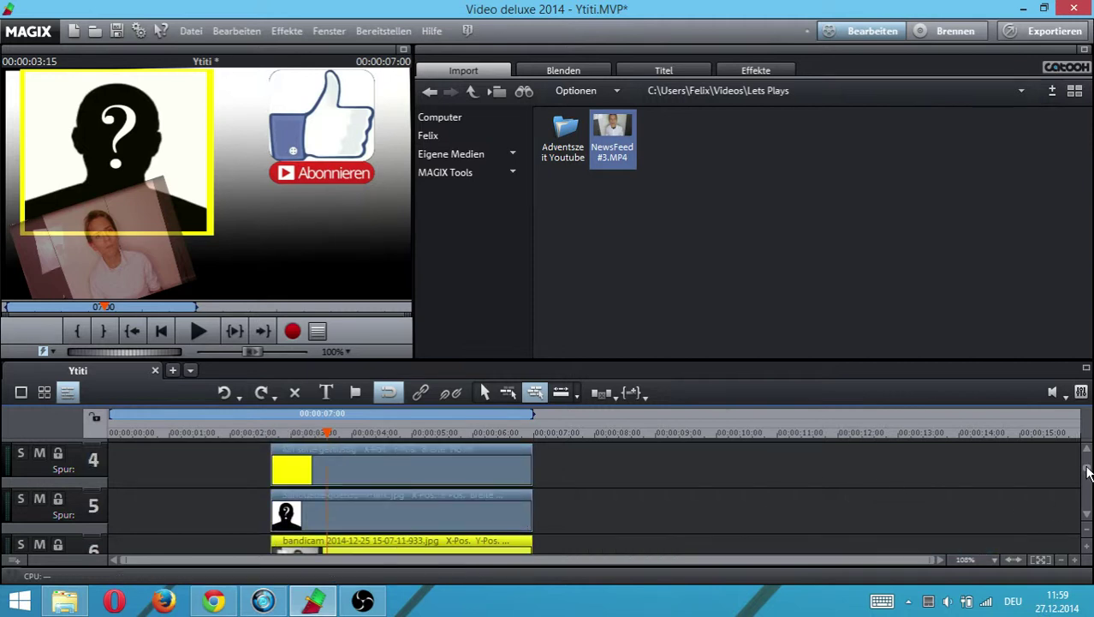
{"action": "mouse_move", "coordinate": [1088, 472]}
{"action": "left_mouse_down"}
{"action": "mouse_move", "coordinate": [1087, 457]}
{"action": "mouse_move", "coordinate": [1088, 475]}
{"action": "left_mouse_up"}
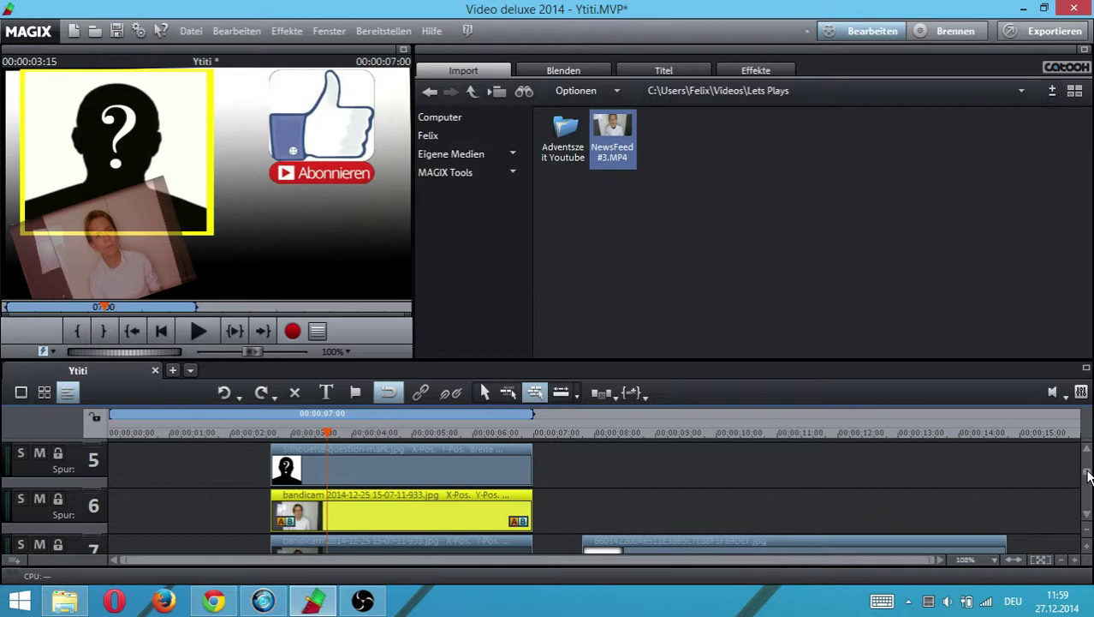
{"action": "left_click_drag", "start_coordinate": [1088, 476], "coordinate": [1089, 444]}
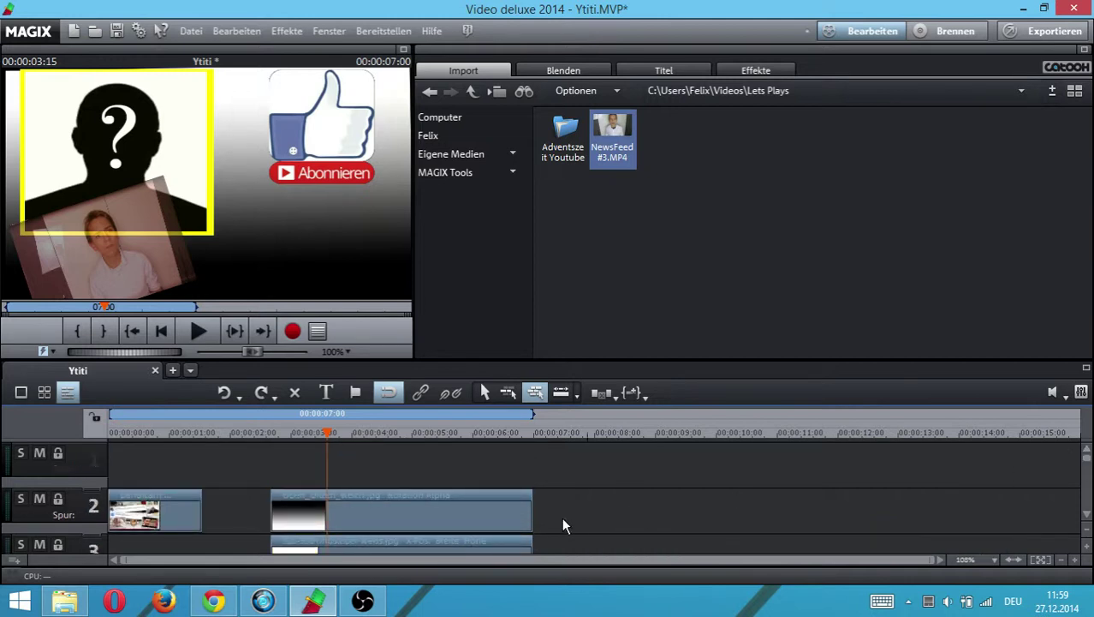
{"action": "left_click", "coordinate": [482, 391]}
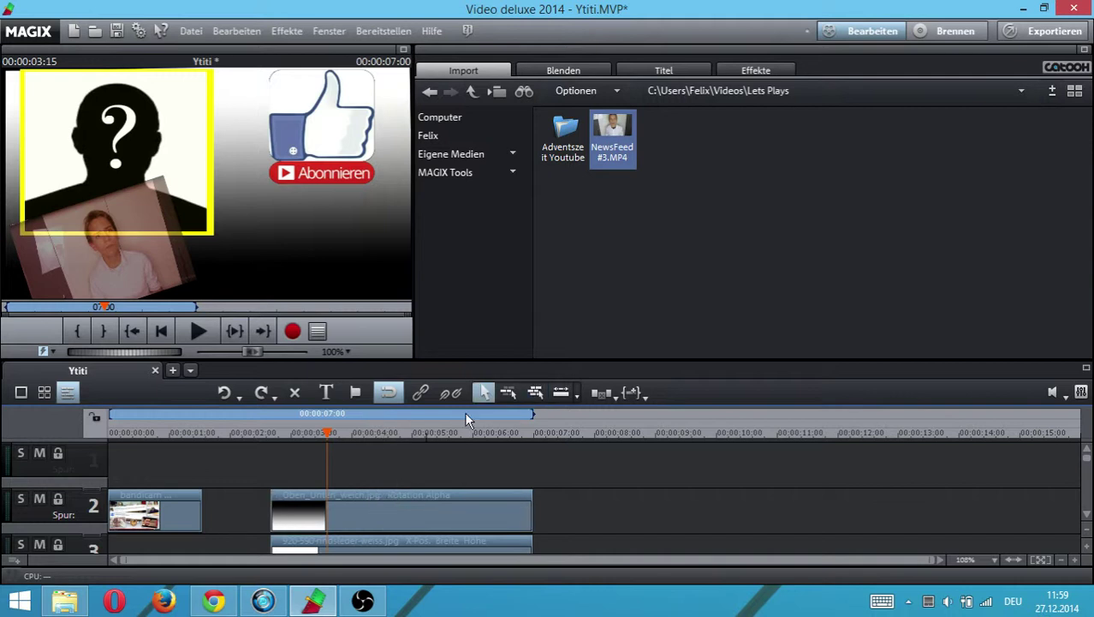
{"action": "left_click", "coordinate": [402, 507]}
{"action": "left_click_drag", "start_coordinate": [377, 495], "coordinate": [387, 452]}
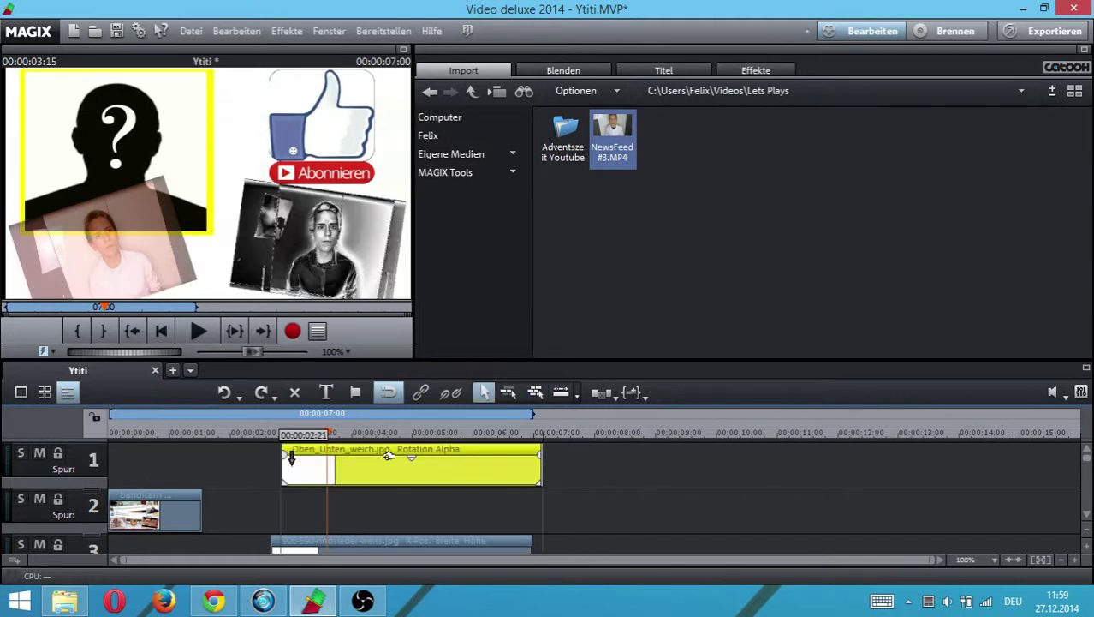
Move 920-590-rindsleder-weiss.jpg up to track 2 and ich-sehe-gelb.png up to track 3, aligned with Oben_Unten_weich.jpg
{"action": "left_click_drag", "start_coordinate": [358, 541], "coordinate": [368, 498]}
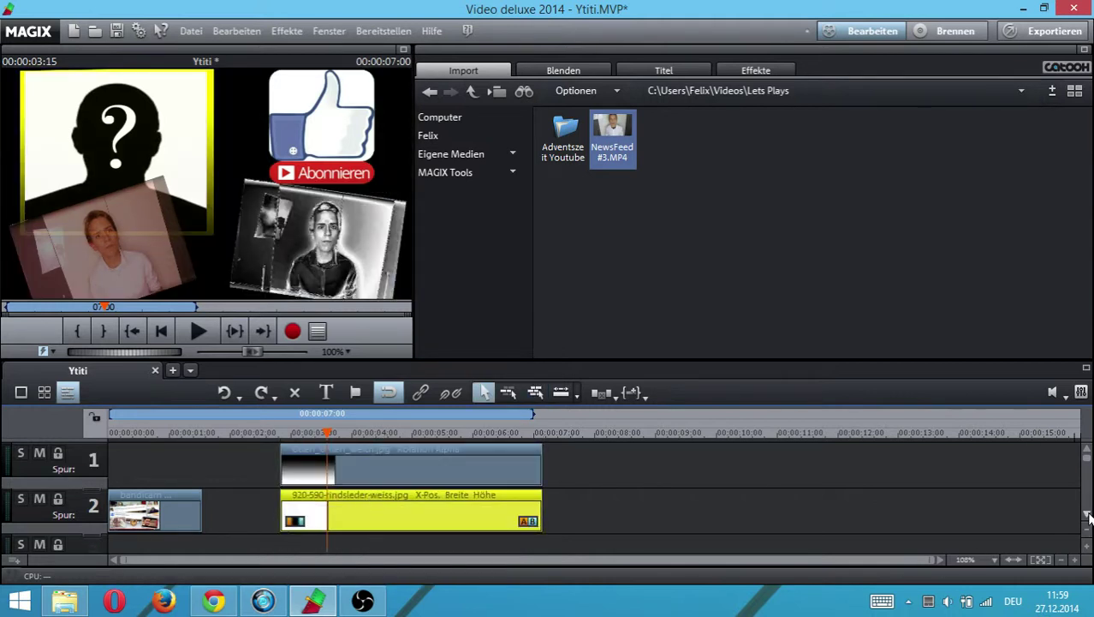
{"action": "scroll", "coordinate": [1036, 552], "scroll_direction": "down", "scroll_amount": 1}
{"action": "left_click", "coordinate": [331, 495]}
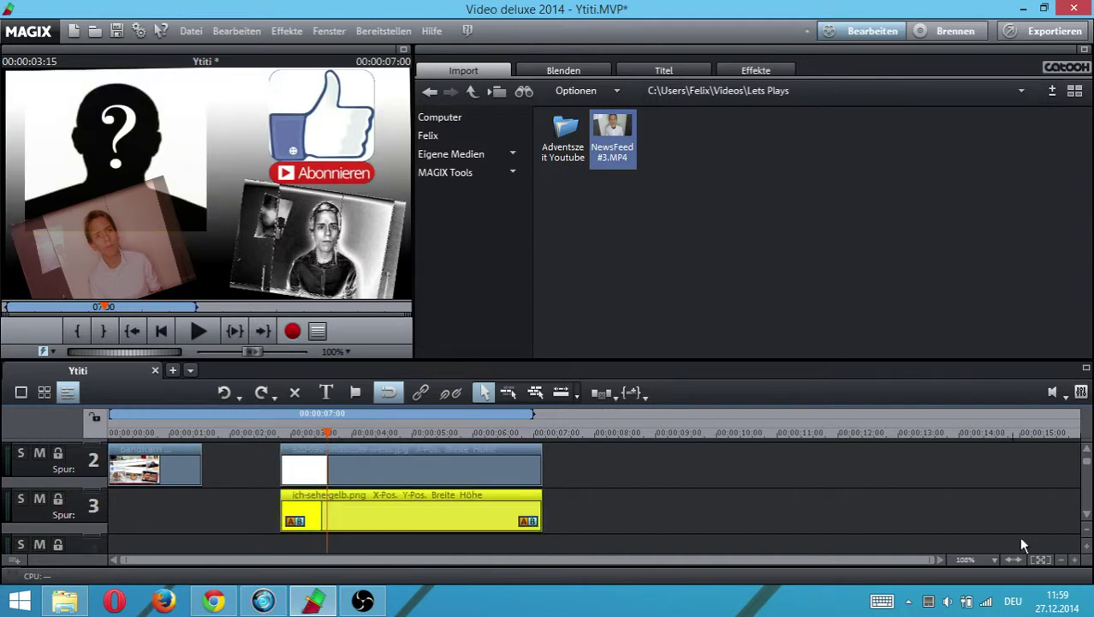
{"action": "scroll", "coordinate": [1083, 512], "scroll_direction": "down", "scroll_amount": 1}
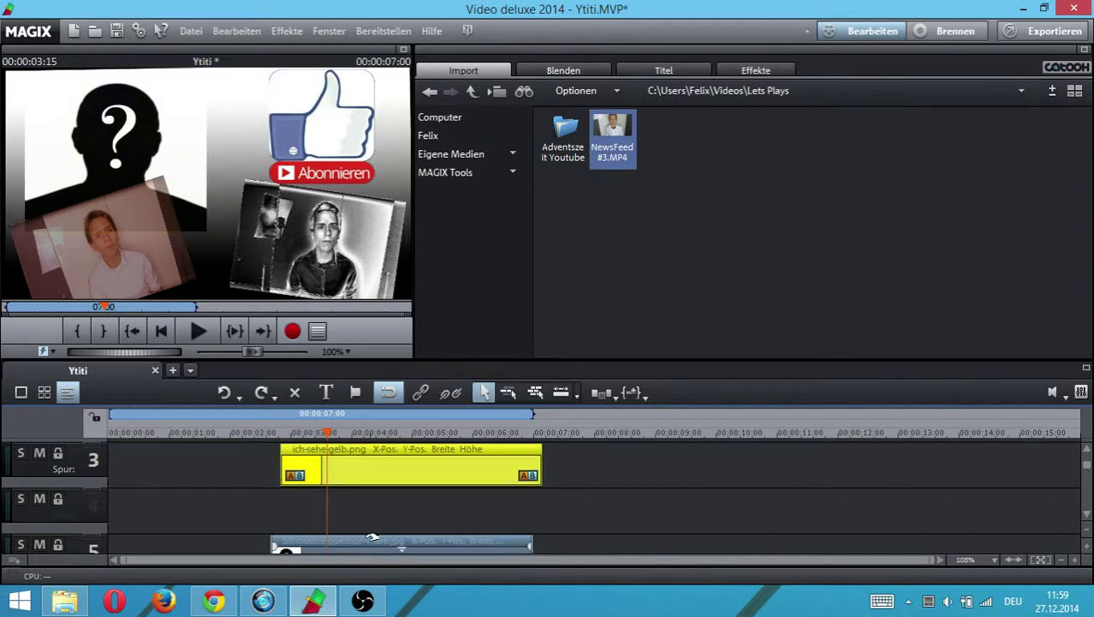
Move Silhouette-question-mark.jpg up to track 4, and place 660142200A6511E38B5C7E88F5F69DEF.jpg on track 5, trimmed to the photo clip on track 6
{"action": "left_click_drag", "start_coordinate": [375, 540], "coordinate": [409, 496]}
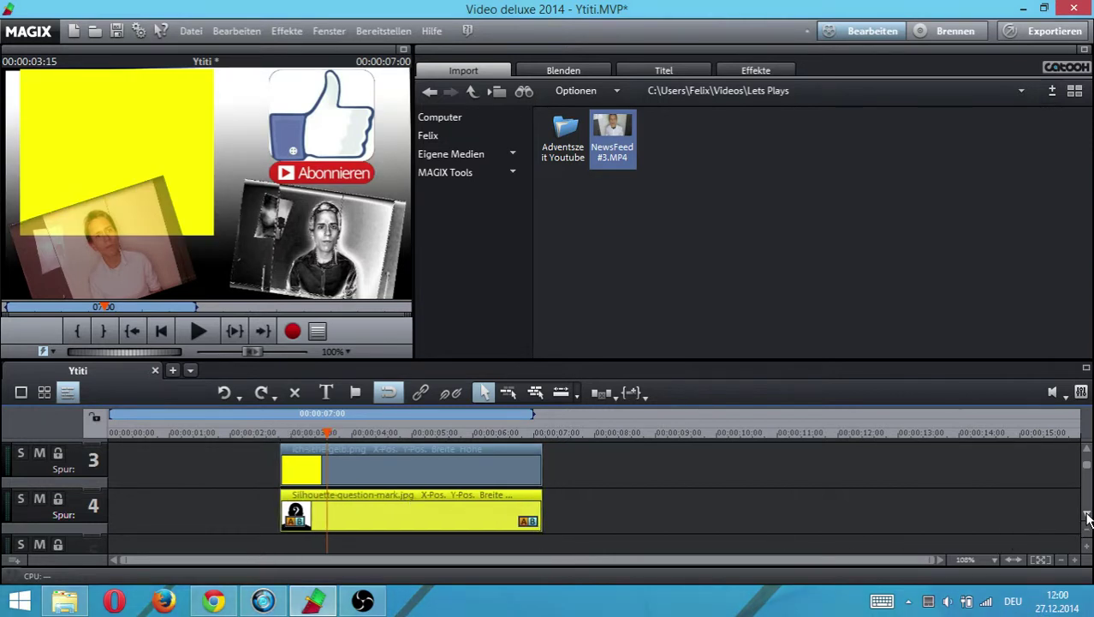
{"action": "scroll", "coordinate": [1085, 516], "scroll_direction": "down", "scroll_amount": 1}
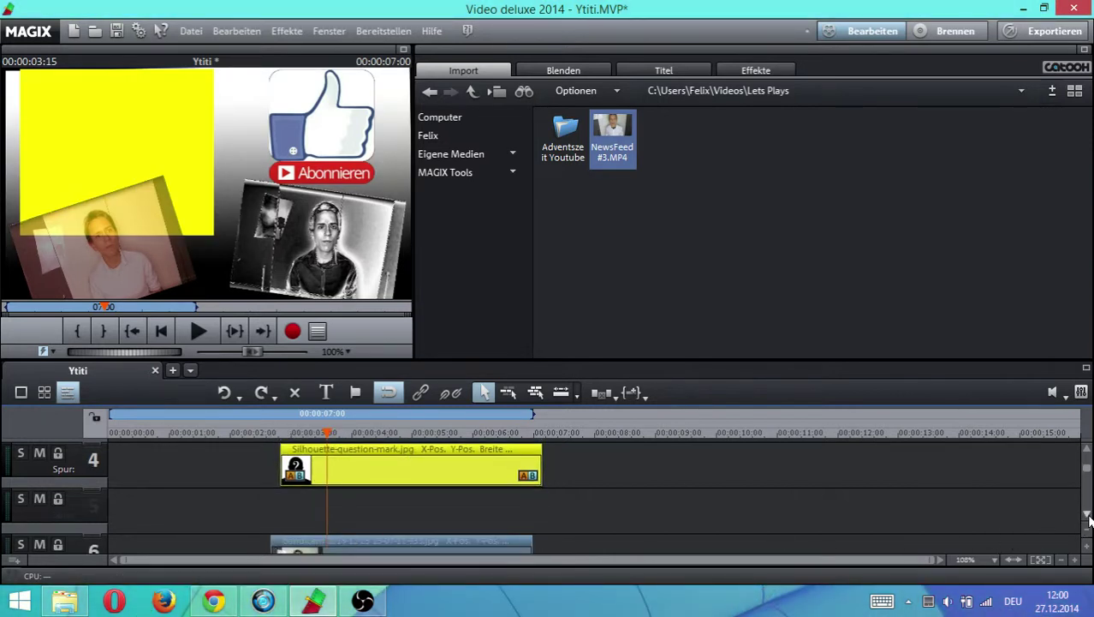
{"action": "scroll", "coordinate": [910, 526], "scroll_direction": "down", "scroll_amount": 1}
{"action": "left_click_drag", "start_coordinate": [685, 541], "coordinate": [376, 463]}
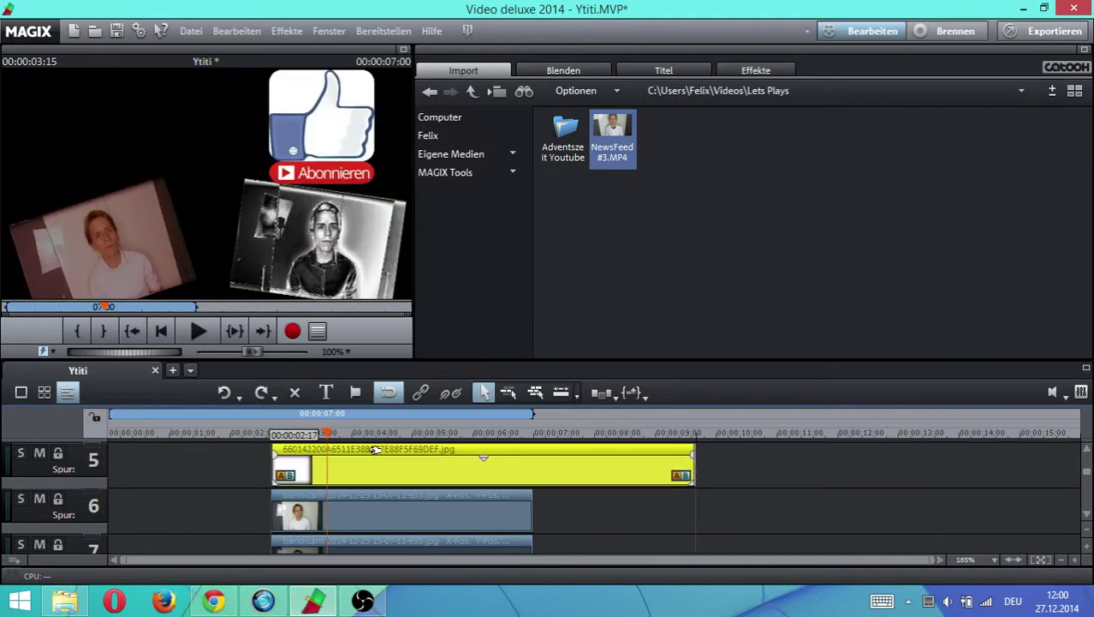
{"action": "left_click_drag", "start_coordinate": [694, 467], "coordinate": [531, 466]}
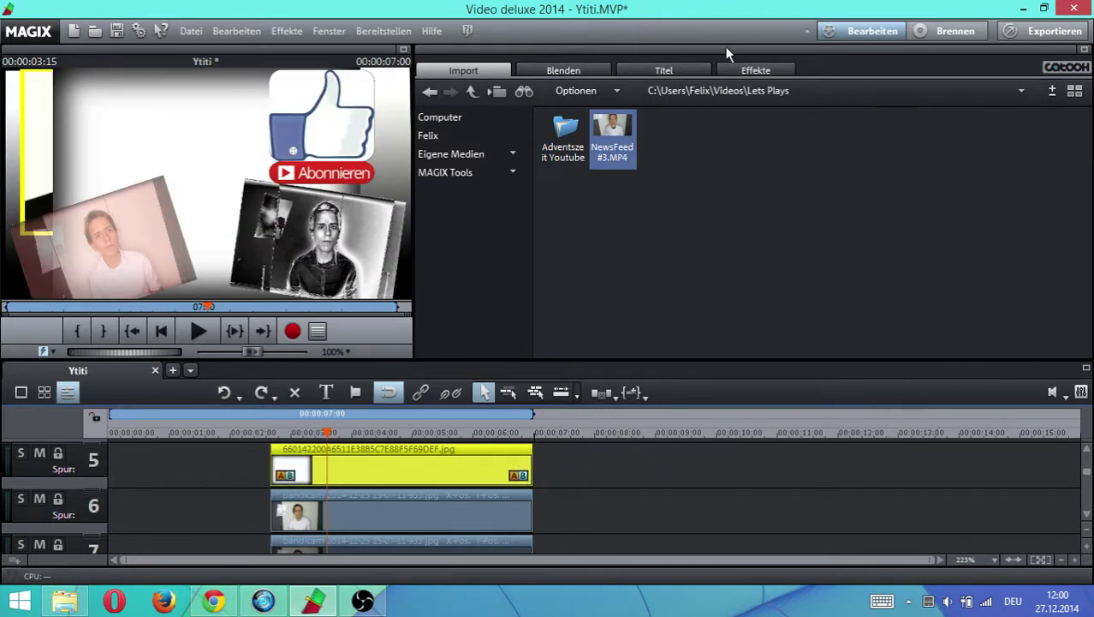
Using the Position/Größe effect, shrink the track 5 background image to about 740 × 555 px and place it over the reddish lower-left photo
{"action": "left_click", "coordinate": [757, 70]}
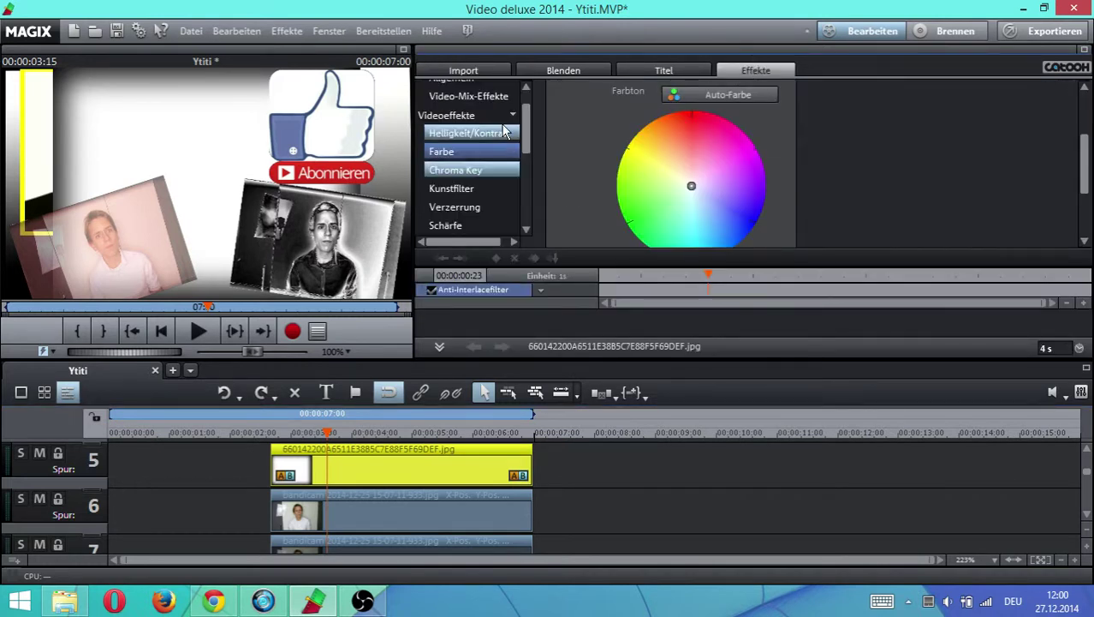
{"action": "left_click_drag", "start_coordinate": [524, 129], "coordinate": [525, 166]}
{"action": "left_click", "coordinate": [480, 177]}
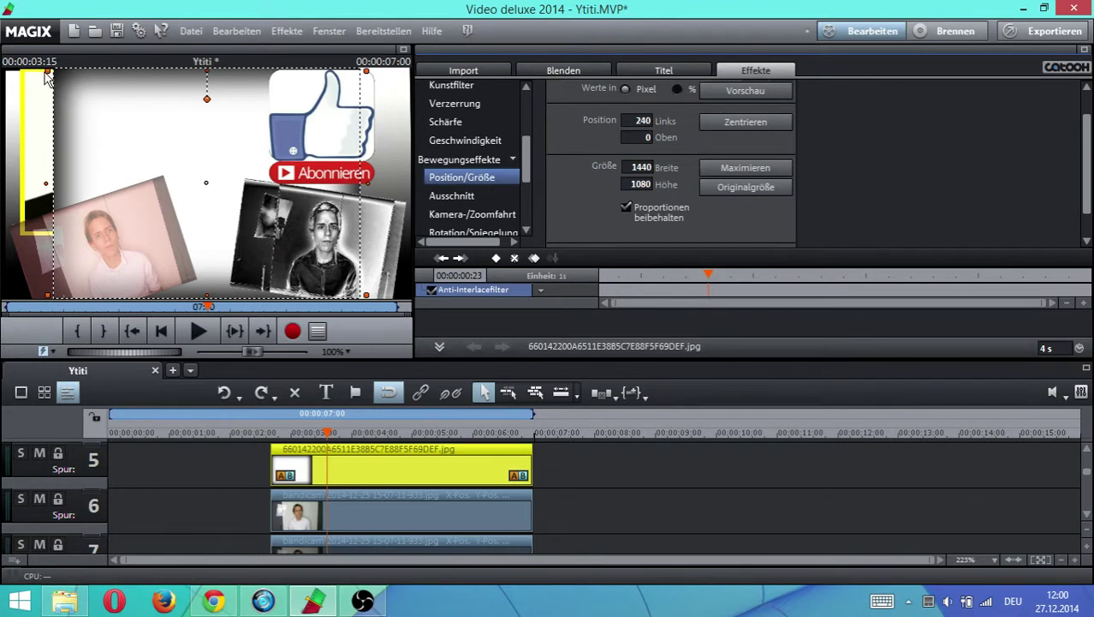
{"action": "left_click_drag", "start_coordinate": [49, 73], "coordinate": [203, 181]}
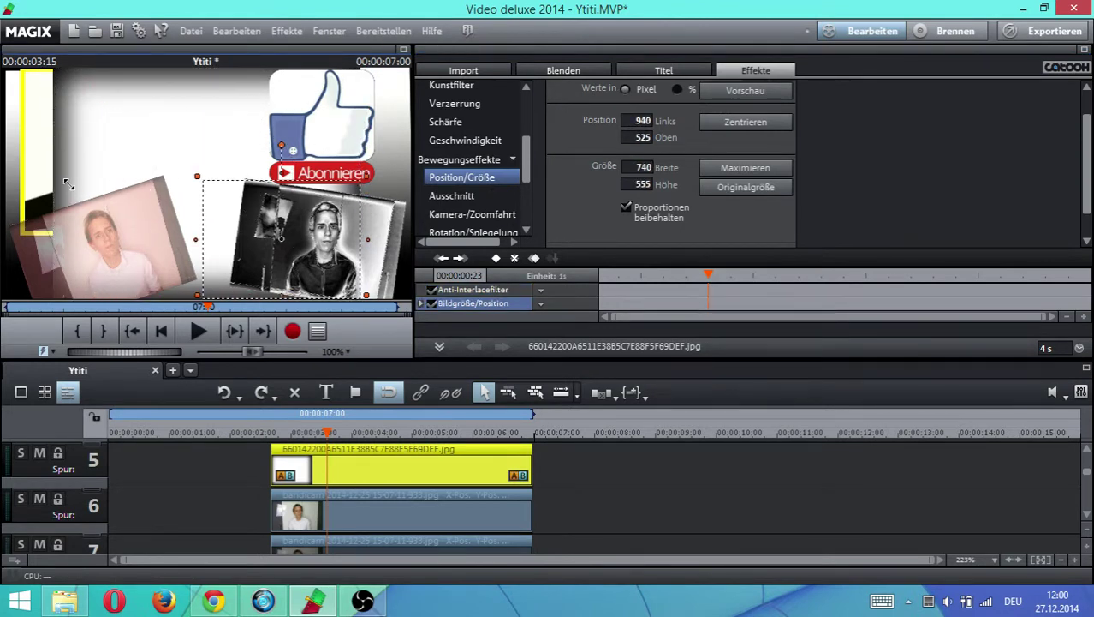
{"action": "left_click_drag", "start_coordinate": [267, 232], "coordinate": [108, 229]}
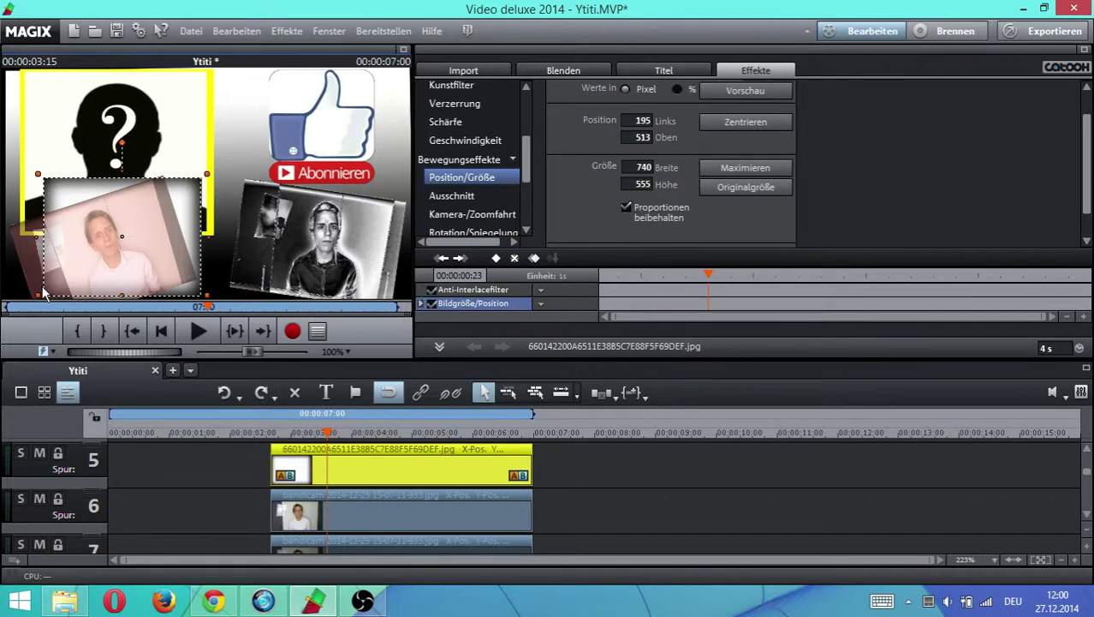
Tilt the background image to match the lower-left photo and stretch it to about 760 × 508 px with Proportionen beibehalten off
{"action": "left_click_drag", "start_coordinate": [122, 141], "coordinate": [92, 149]}
{"action": "left_click_drag", "start_coordinate": [101, 210], "coordinate": [76, 235]}
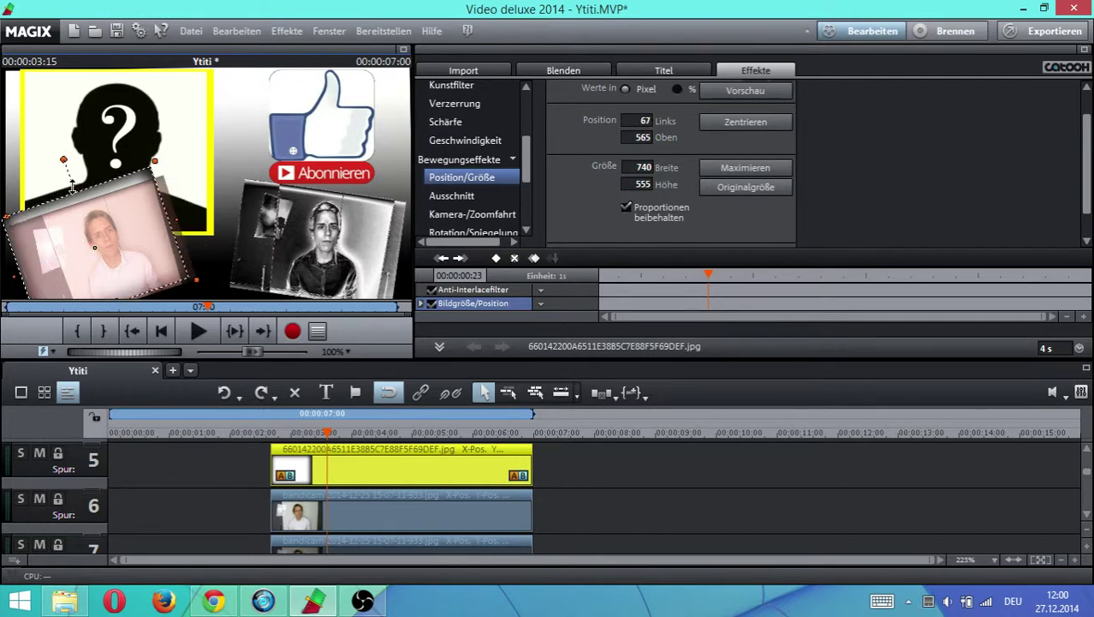
{"action": "left_click_drag", "start_coordinate": [72, 185], "coordinate": [56, 224]}
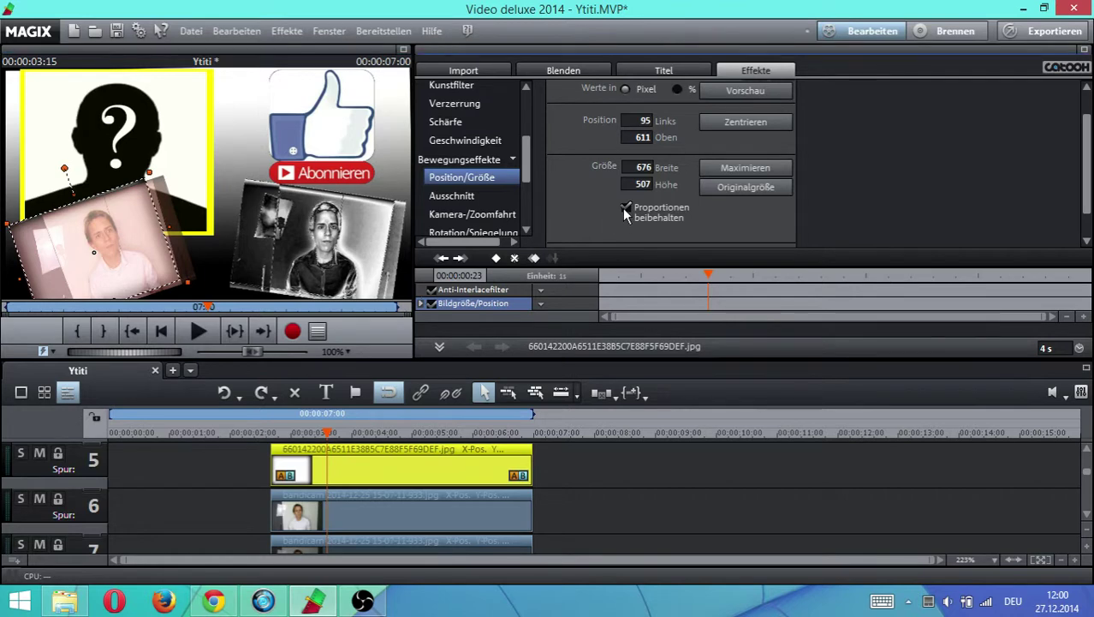
{"action": "left_click", "coordinate": [168, 230]}
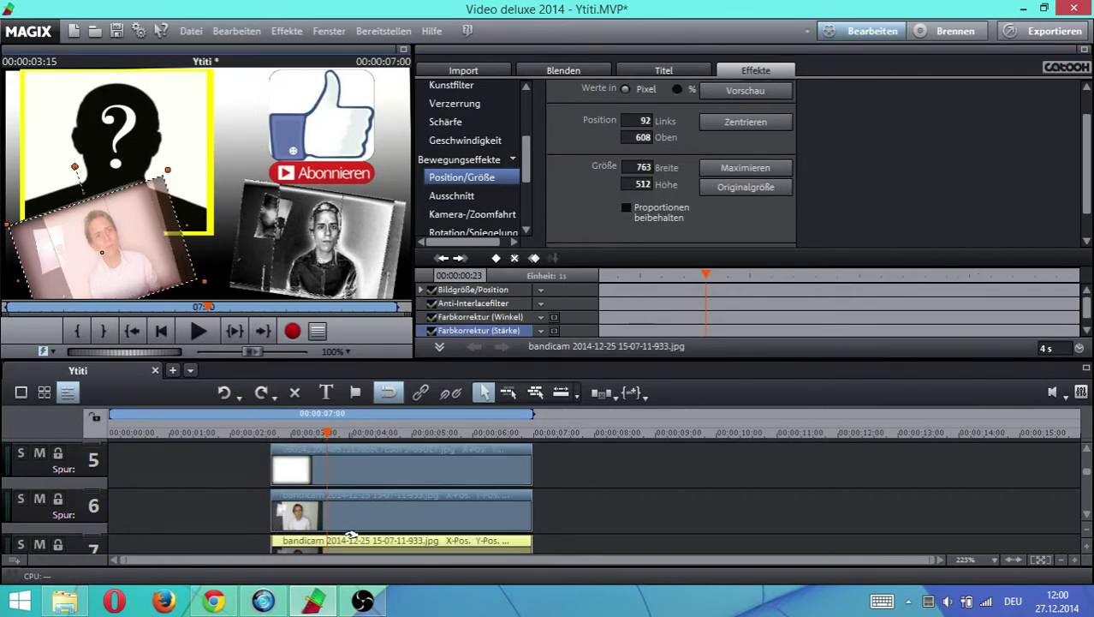
{"action": "left_click", "coordinate": [170, 230]}
{"action": "left_click_drag", "start_coordinate": [170, 227], "coordinate": [191, 241]}
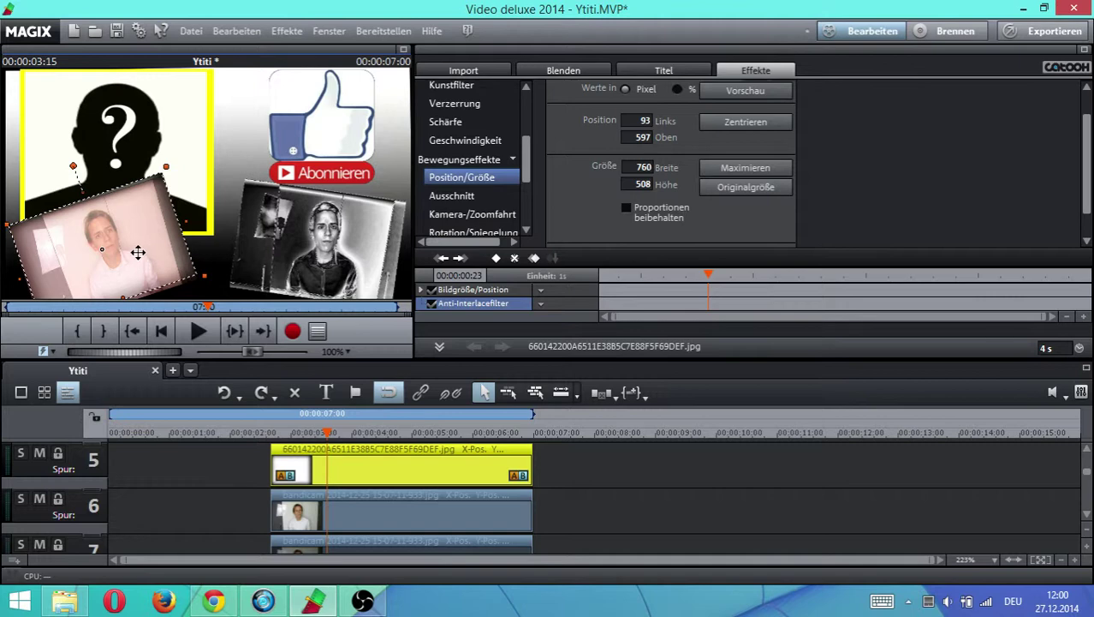
Move the background image over the lower-right photo at about 1098, 574, matching its tilt, and apply the Alpha chroma key
{"action": "left_click_drag", "start_coordinate": [138, 252], "coordinate": [302, 245]}
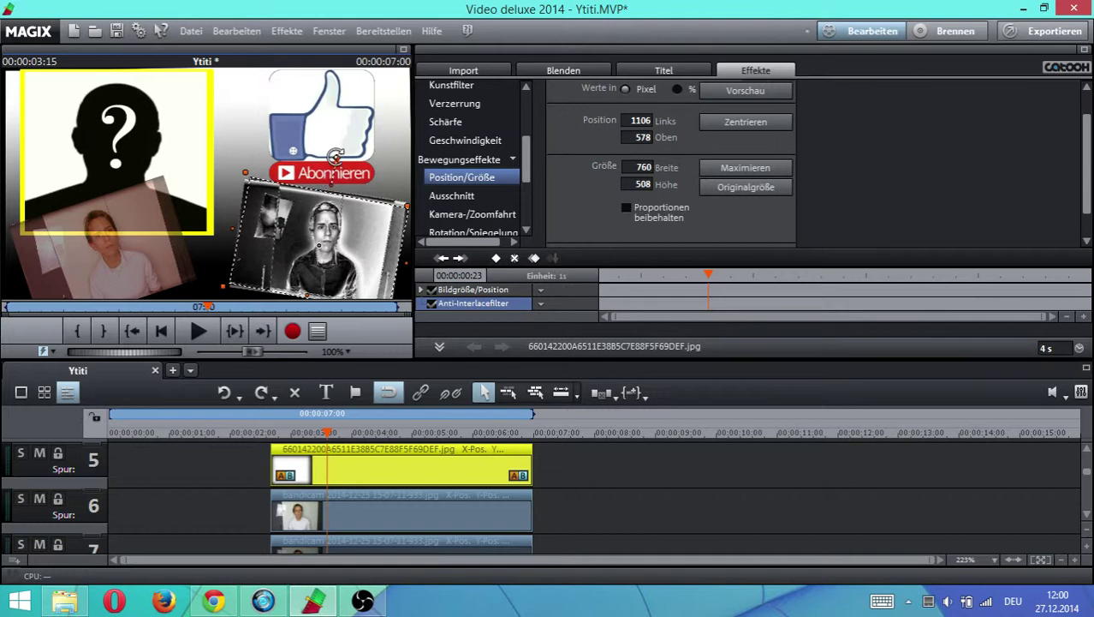
{"action": "left_click_drag", "start_coordinate": [350, 248], "coordinate": [347, 247]}
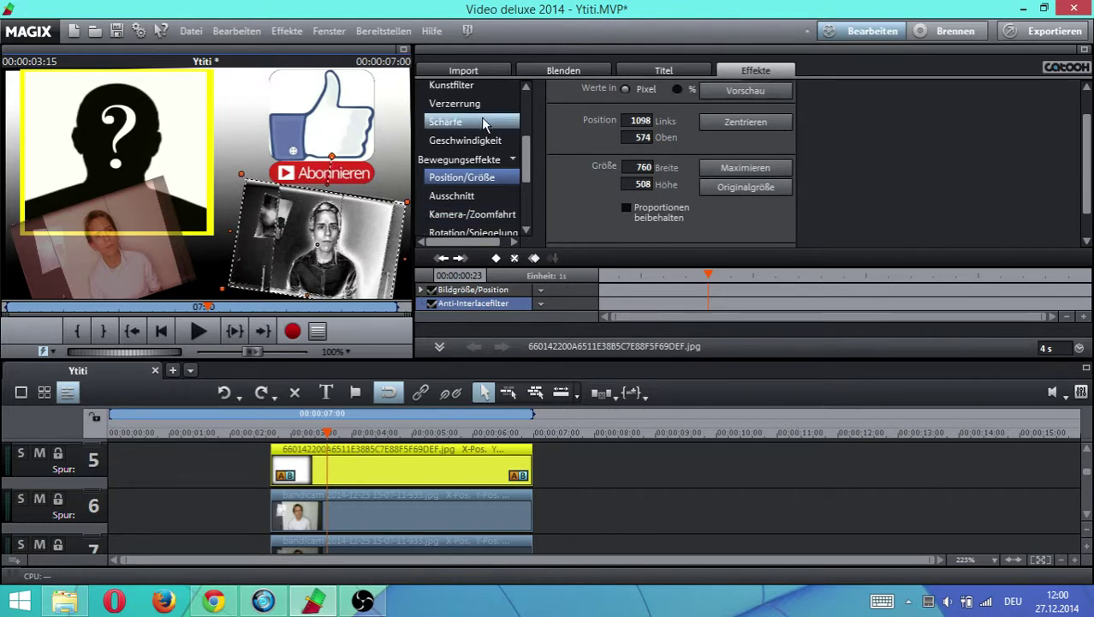
{"action": "left_click_drag", "start_coordinate": [525, 145], "coordinate": [527, 107]}
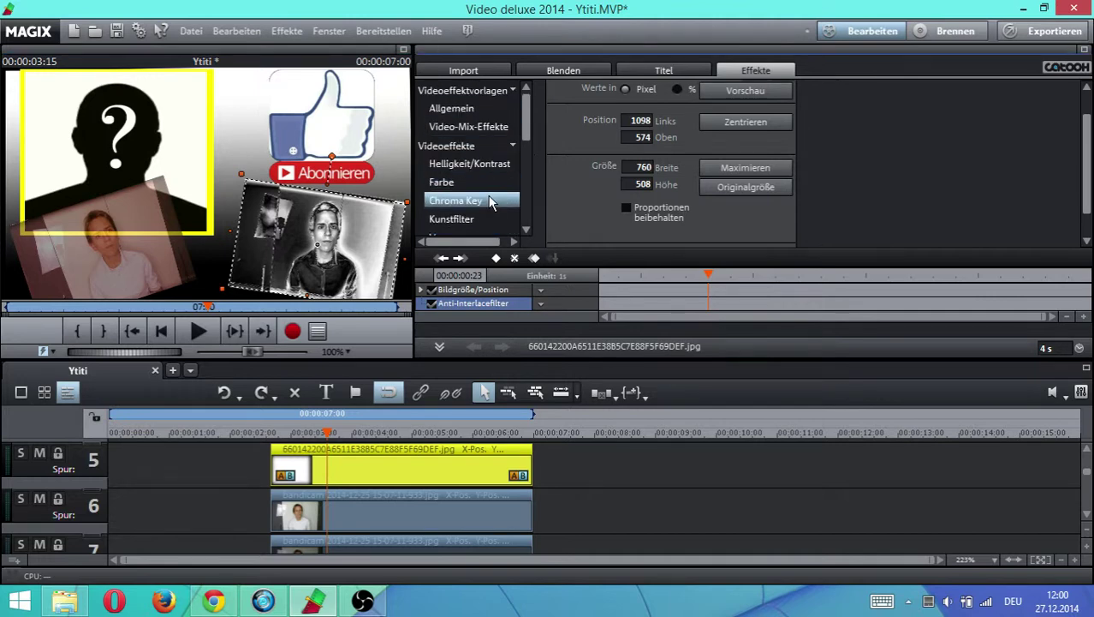
{"action": "left_click", "coordinate": [488, 197]}
{"action": "left_click", "coordinate": [657, 199]}
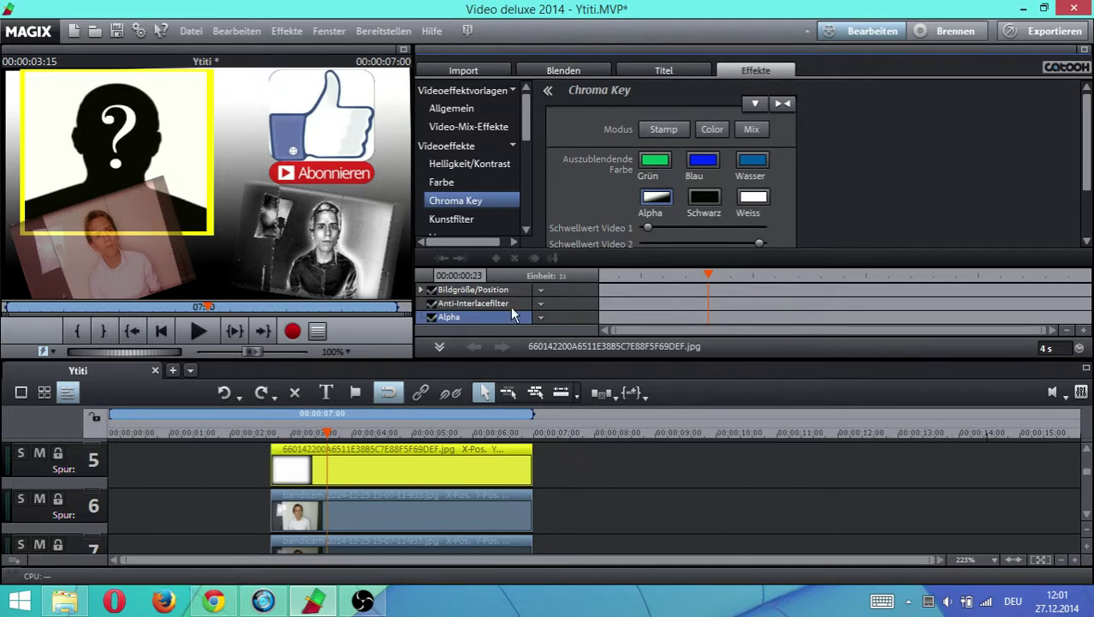
Reset the Kunstfilter Substitution of the photo clip on track 6 to 0
{"action": "left_click", "coordinate": [438, 545]}
{"action": "left_click", "coordinate": [435, 515]}
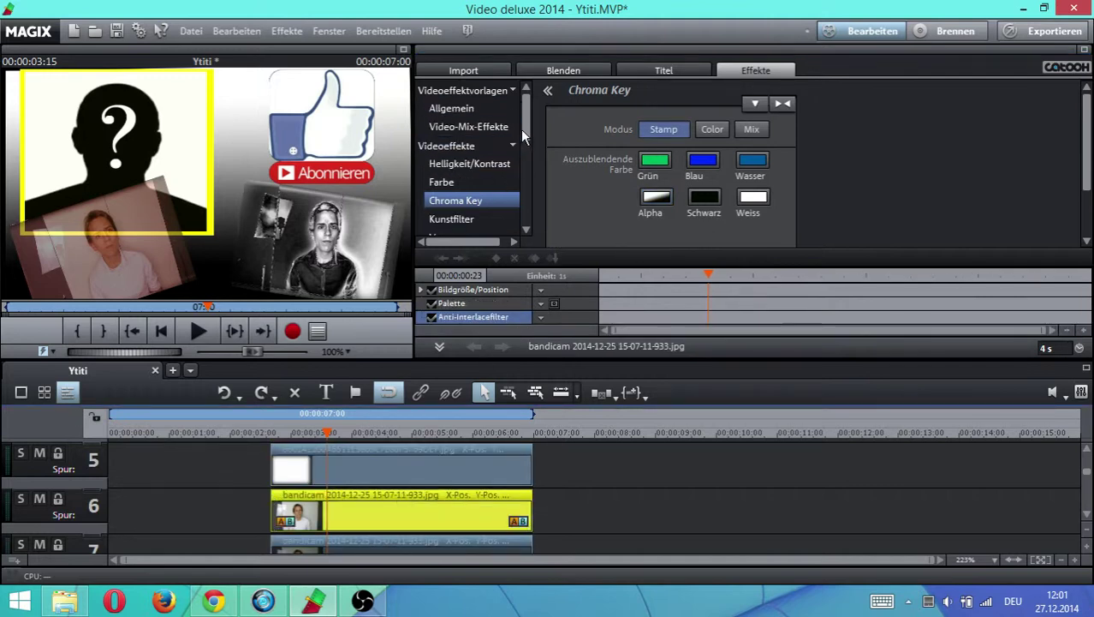
{"action": "mouse_move", "coordinate": [524, 133]}
{"action": "left_mouse_down"}
{"action": "mouse_move", "coordinate": [525, 197]}
{"action": "mouse_move", "coordinate": [526, 141]}
{"action": "left_mouse_up"}
{"action": "left_click", "coordinate": [453, 165]}
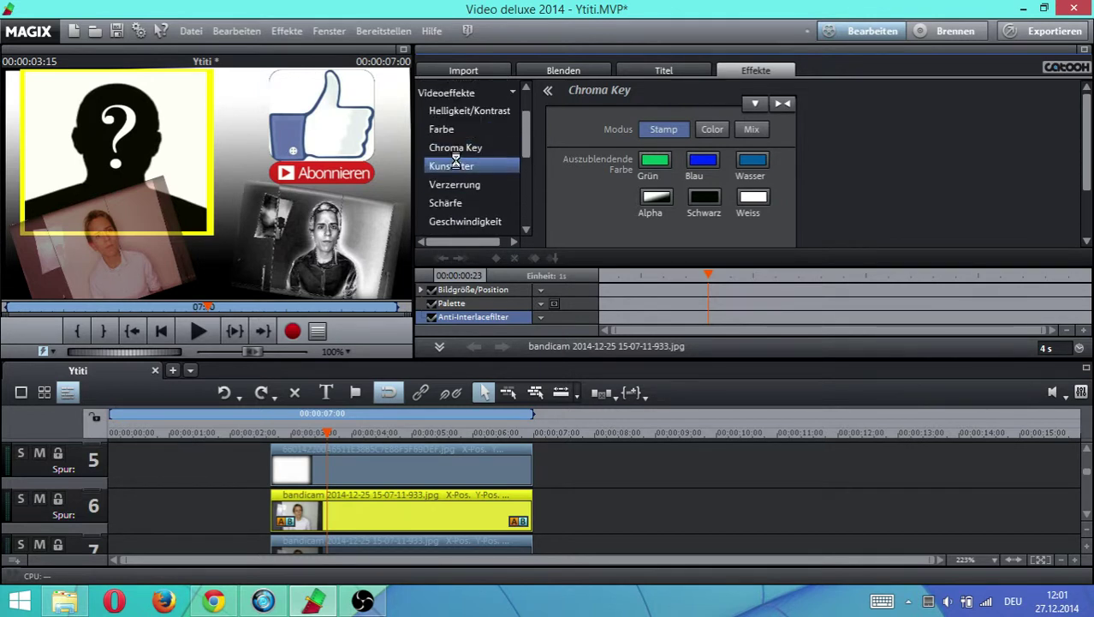
{"action": "left_click_drag", "start_coordinate": [742, 191], "coordinate": [619, 199]}
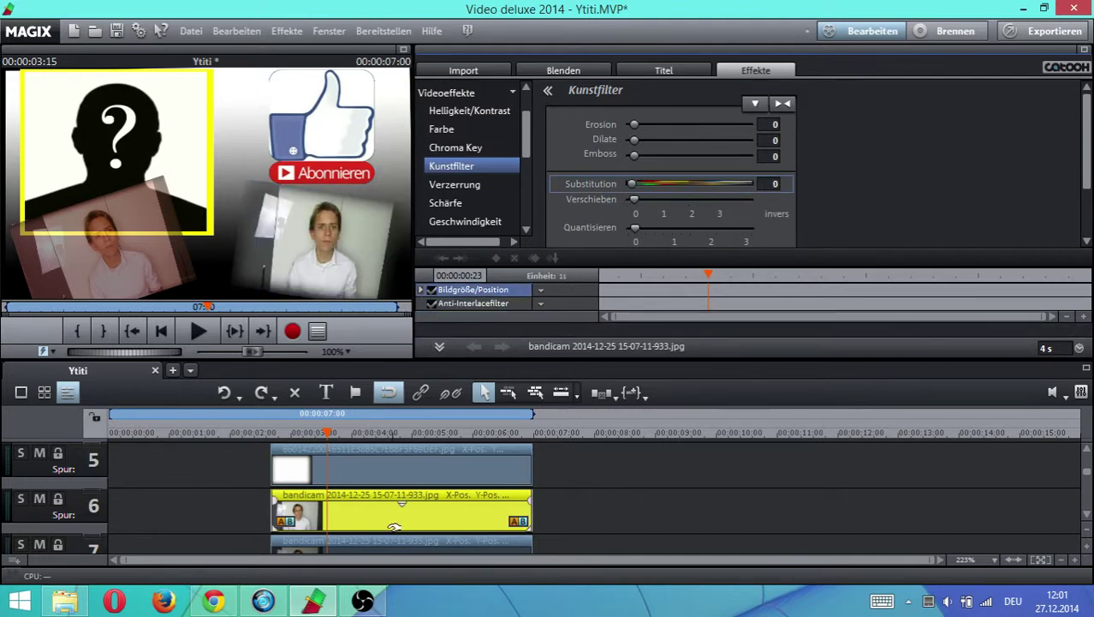
Reduce the soft-edged background image on track 5 to about 682 × 455 px at position 1098, 594
{"action": "left_click", "coordinate": [413, 471]}
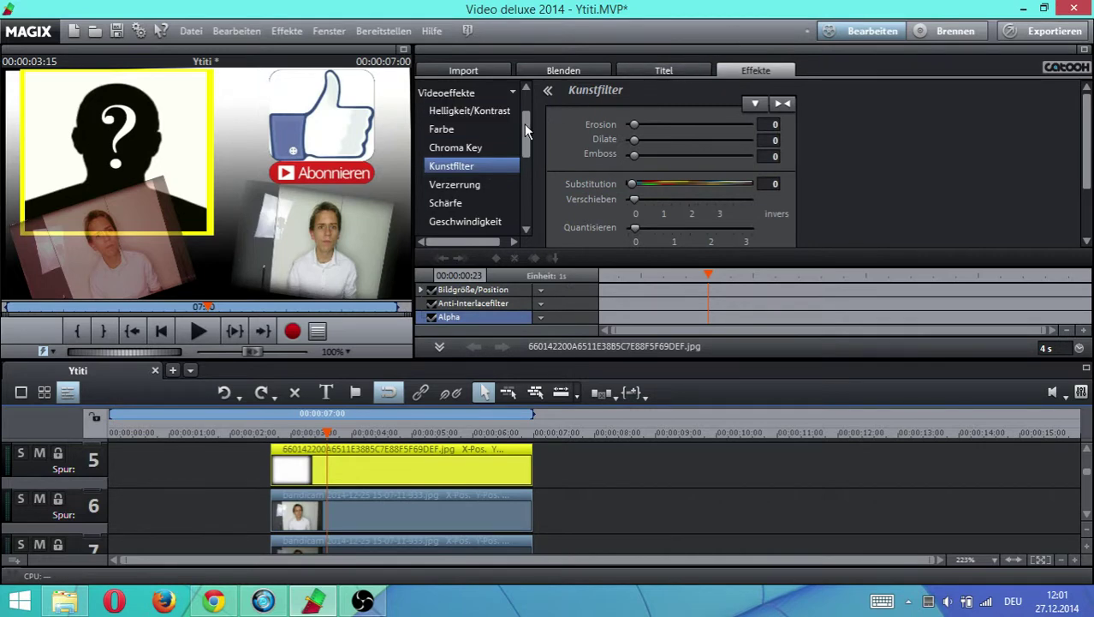
{"action": "scroll", "coordinate": [524, 124], "scroll_direction": "up", "scroll_amount": 2}
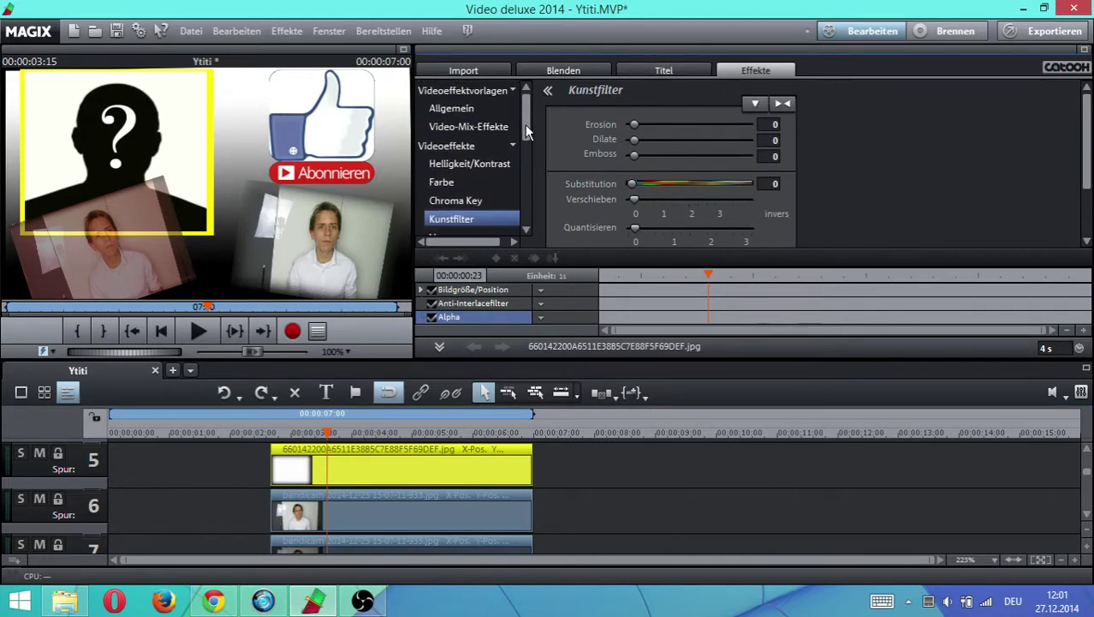
{"action": "left_click_drag", "start_coordinate": [524, 121], "coordinate": [523, 162]}
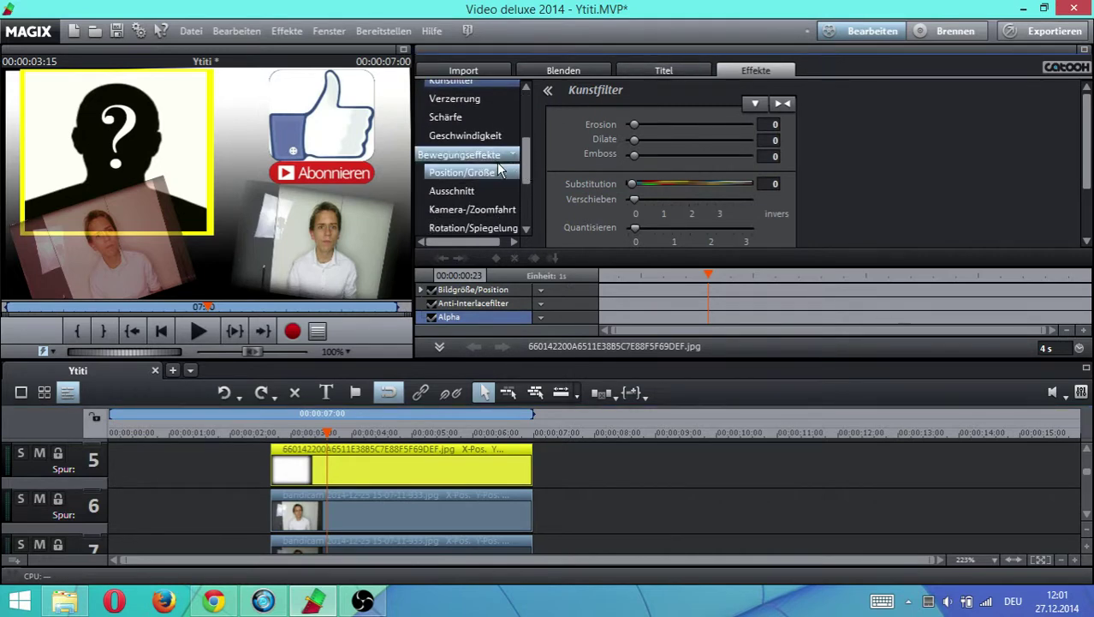
{"action": "left_click", "coordinate": [492, 170]}
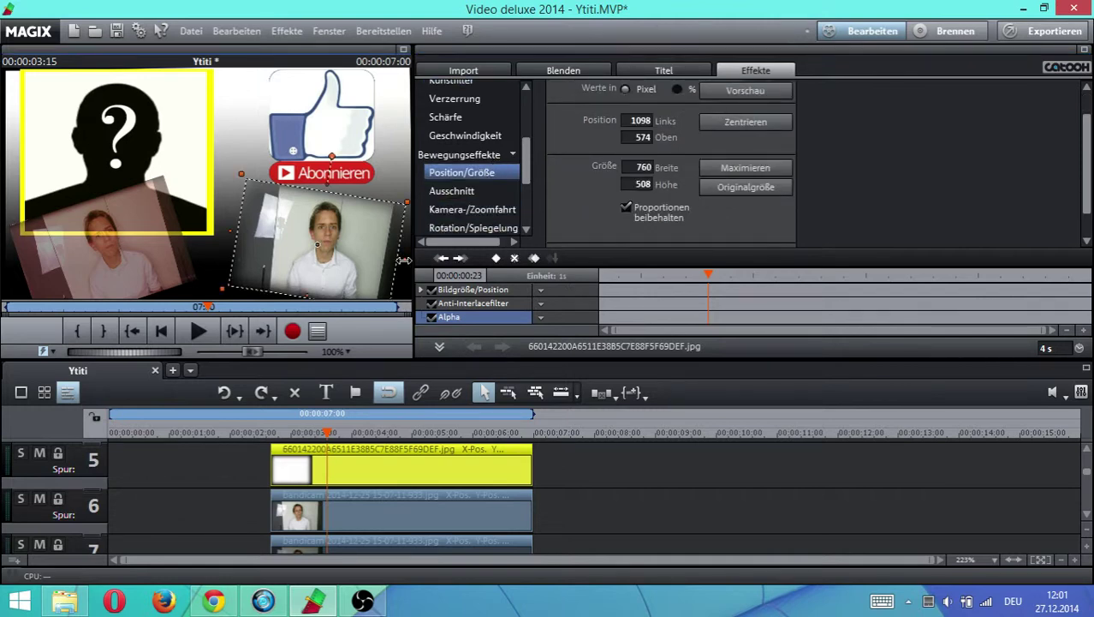
{"action": "left_click_drag", "start_coordinate": [402, 260], "coordinate": [385, 256]}
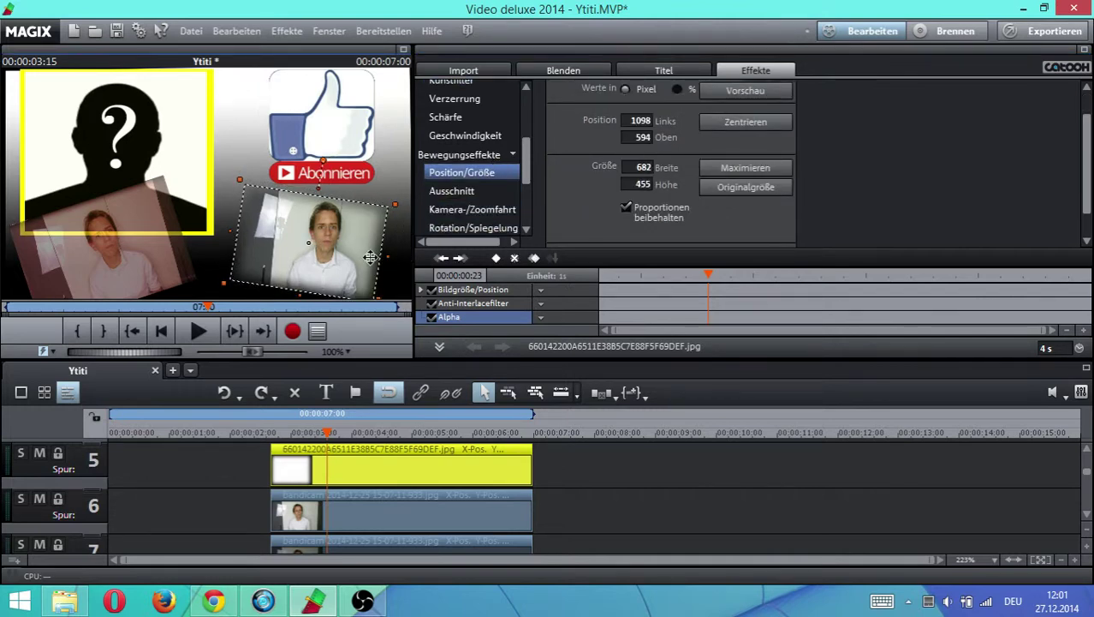
Compare the rebuilt end screen with the original reference screenshot on track 2 by switching between them in the preview
{"action": "left_click", "coordinate": [597, 471]}
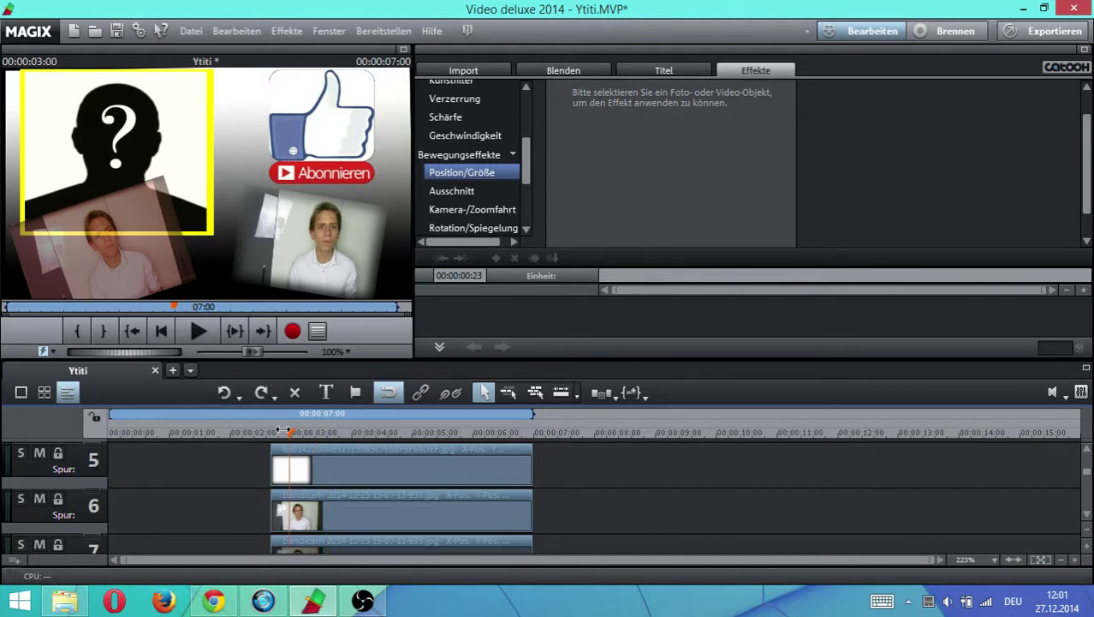
{"action": "left_click", "coordinate": [320, 433]}
{"action": "left_click_drag", "start_coordinate": [320, 434], "coordinate": [433, 444]}
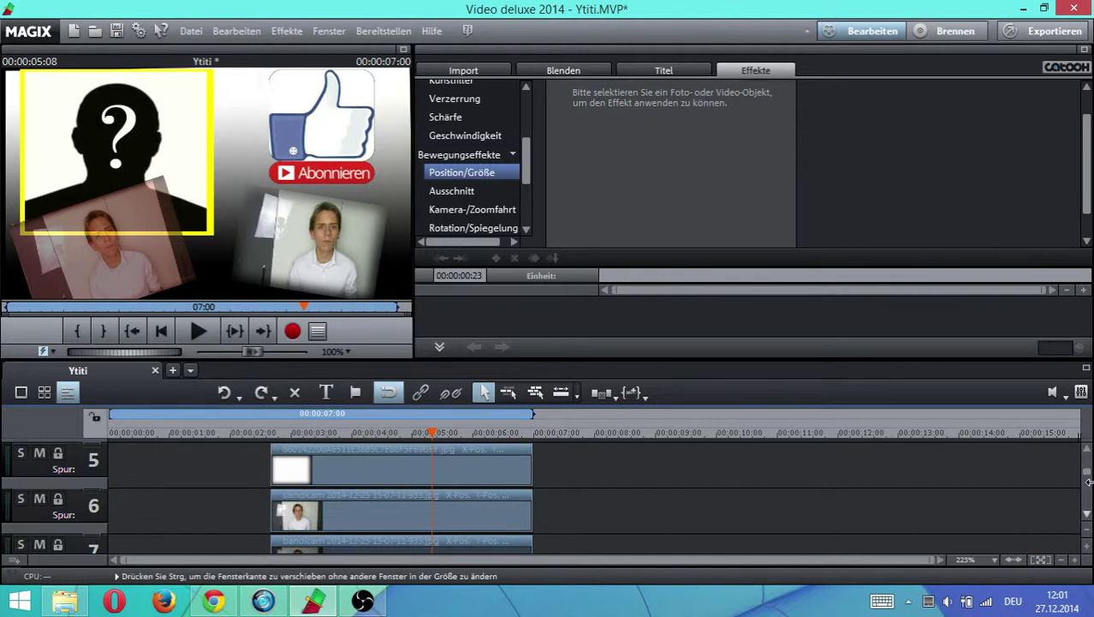
{"action": "scroll", "coordinate": [1087, 472], "scroll_direction": "up", "scroll_amount": 4}
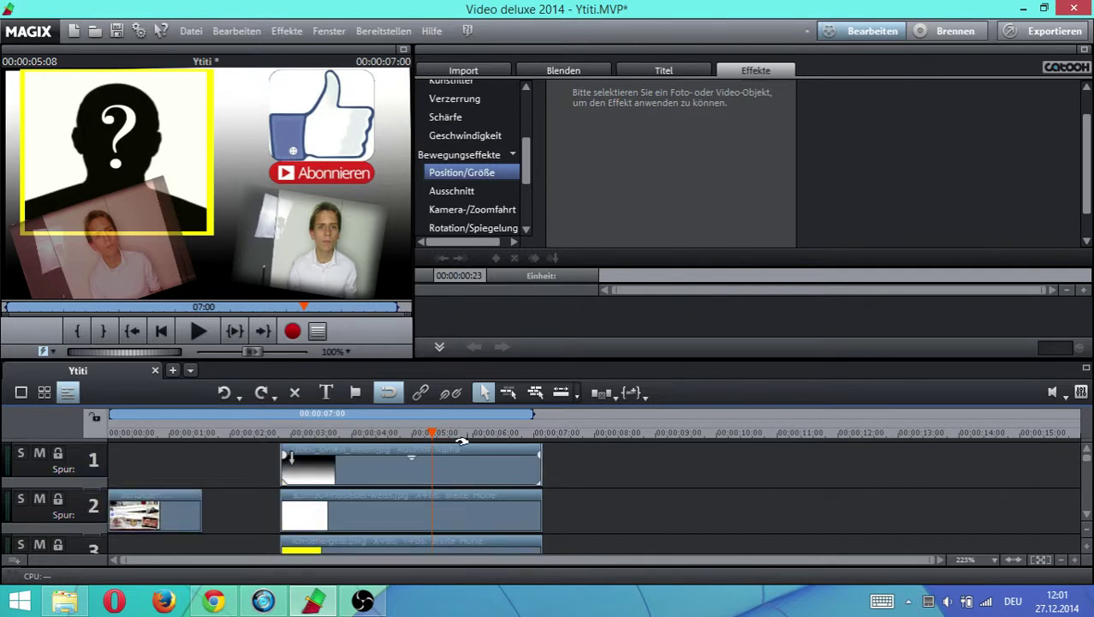
{"action": "left_click_drag", "start_coordinate": [196, 435], "coordinate": [169, 435]}
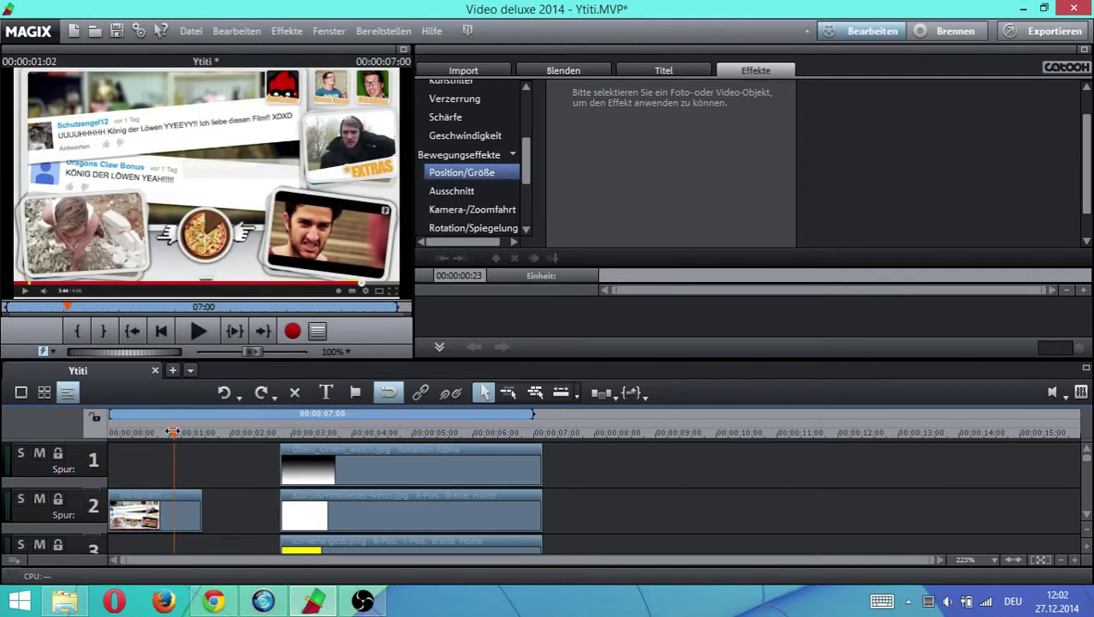
{"action": "left_click", "coordinate": [310, 458]}
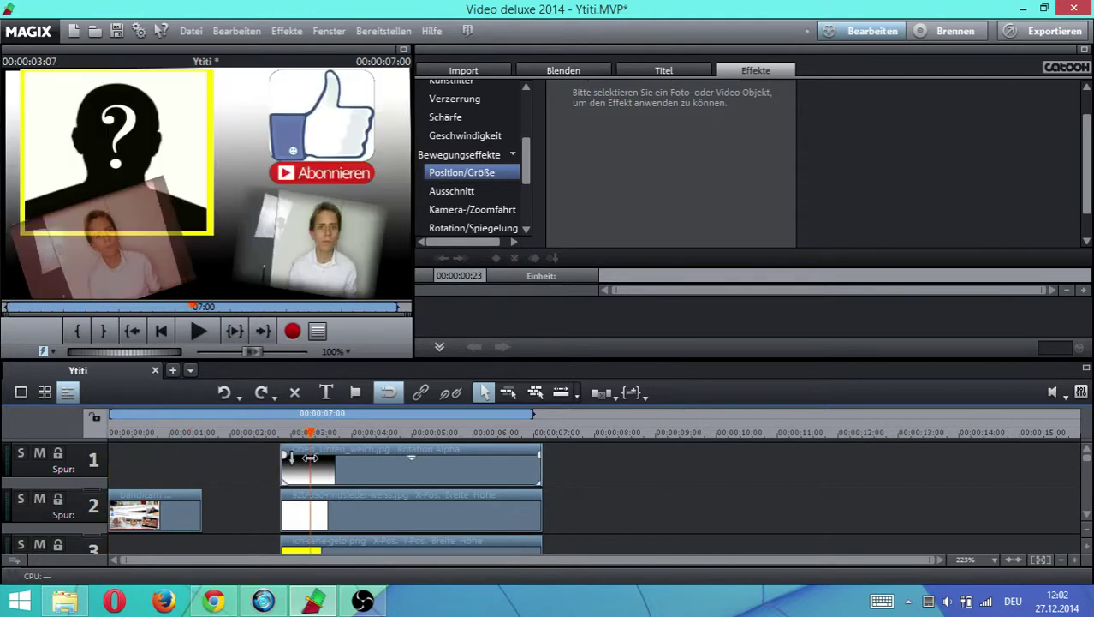
{"action": "left_click", "coordinate": [169, 459]}
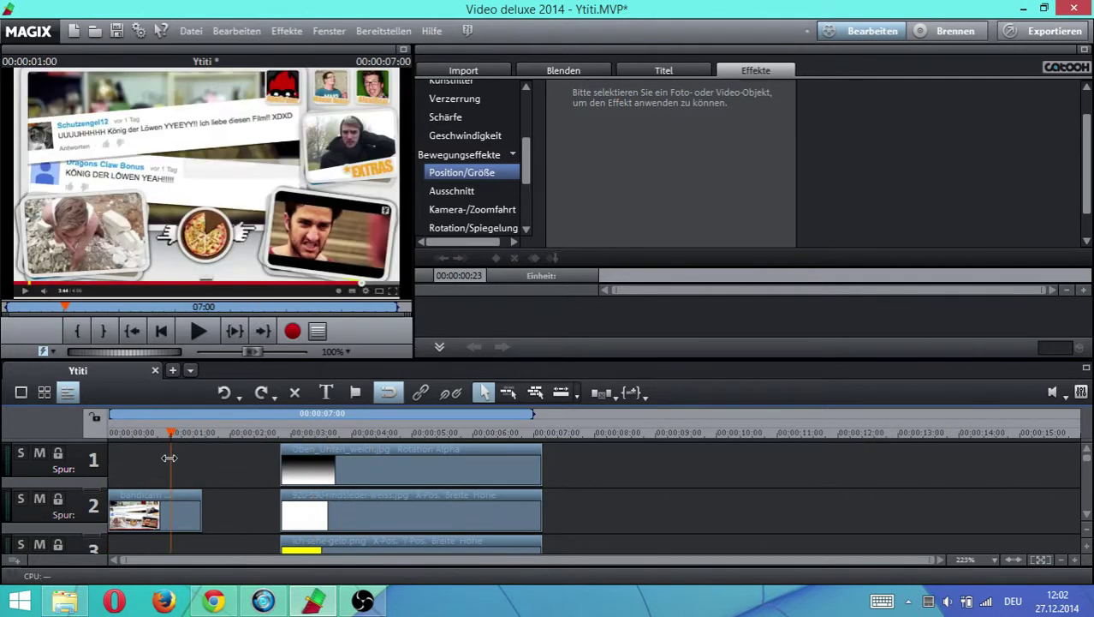
{"action": "left_click", "coordinate": [343, 468]}
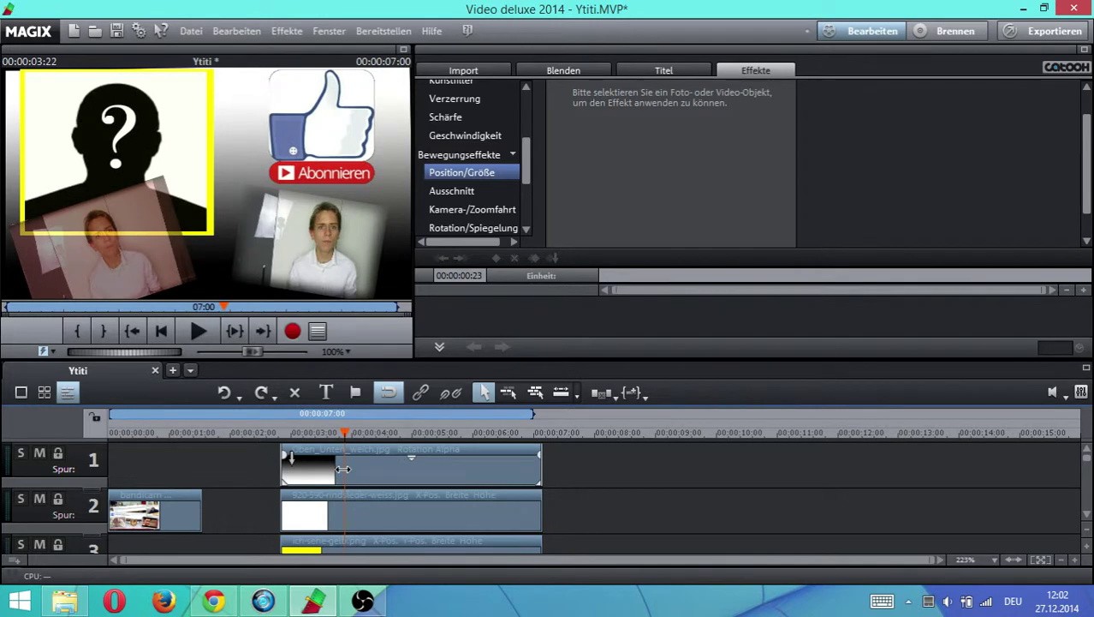
{"action": "left_click", "coordinate": [362, 477]}
{"action": "left_click", "coordinate": [195, 470]}
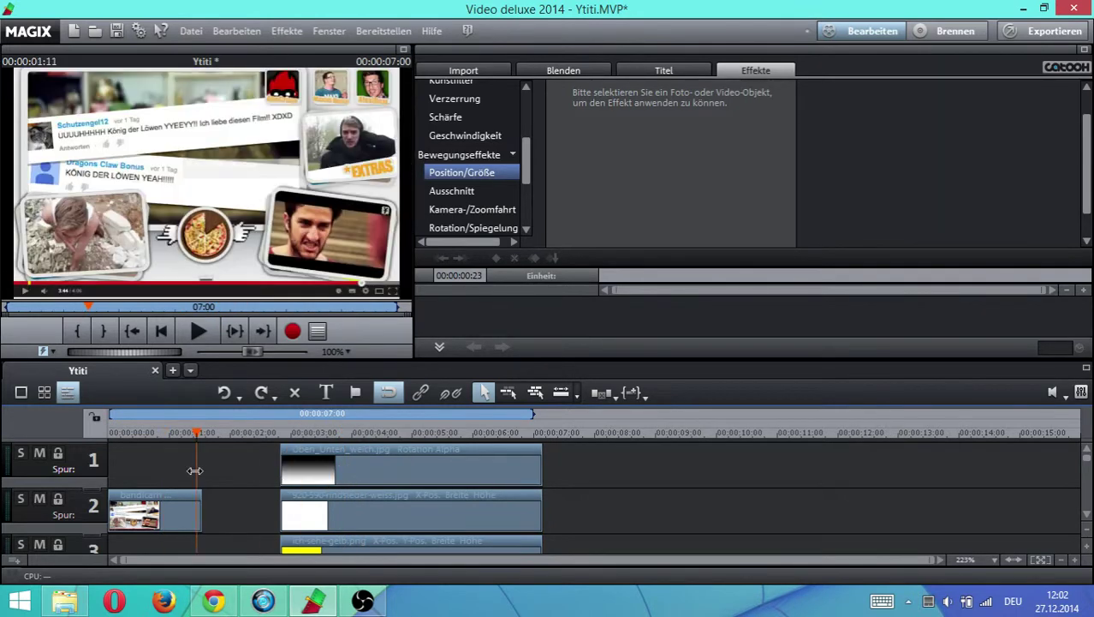
{"action": "left_click", "coordinate": [344, 479]}
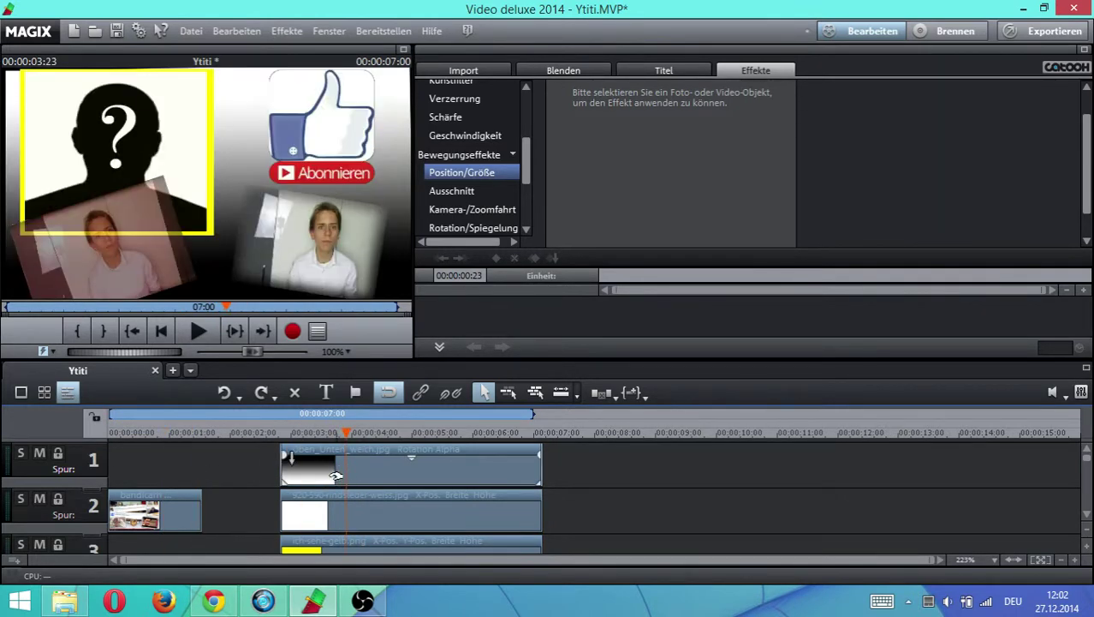
Show the Position/Größe settings of 920-590-rindsleder-weiss.jpg on track 2 and of ich-sehe-gelb.png on track 3
{"action": "left_click", "coordinate": [346, 512]}
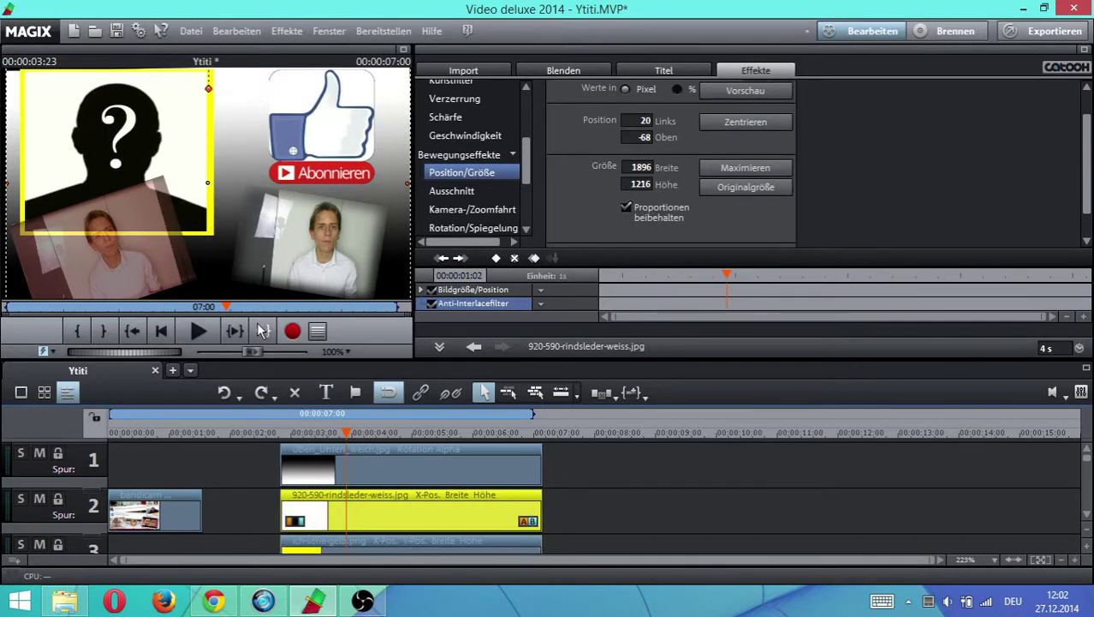
{"action": "left_click", "coordinate": [315, 545]}
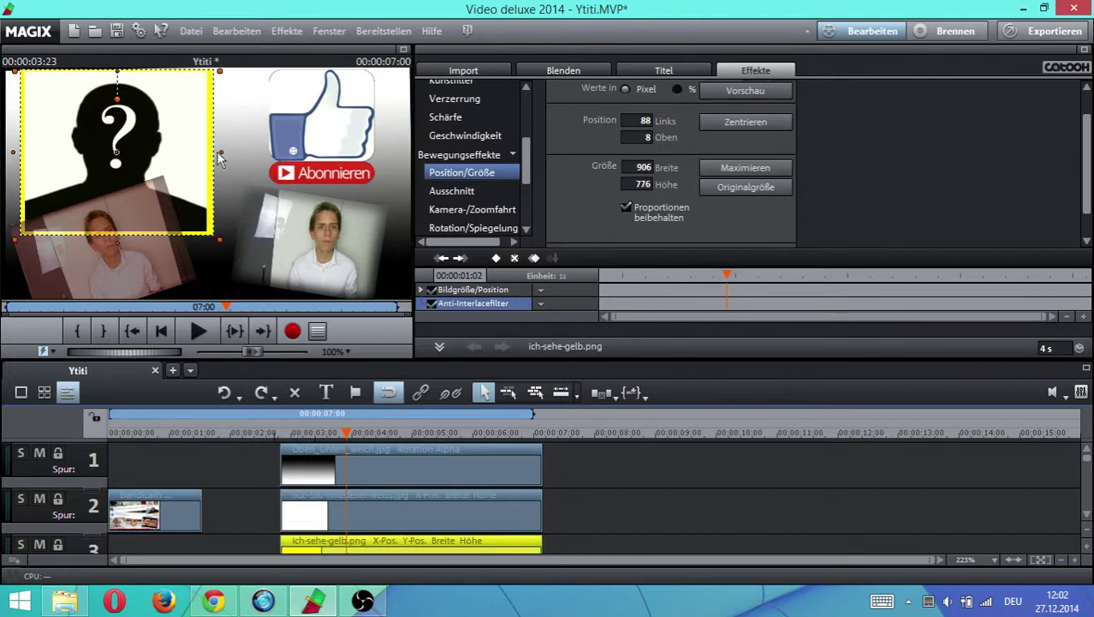
Stretch the yellow ich-sehe-gelb.png on track 3 to about 1485 × 840 px at position 79, -56 without keeping its proportions
{"action": "left_click_drag", "start_coordinate": [223, 151], "coordinate": [253, 151]}
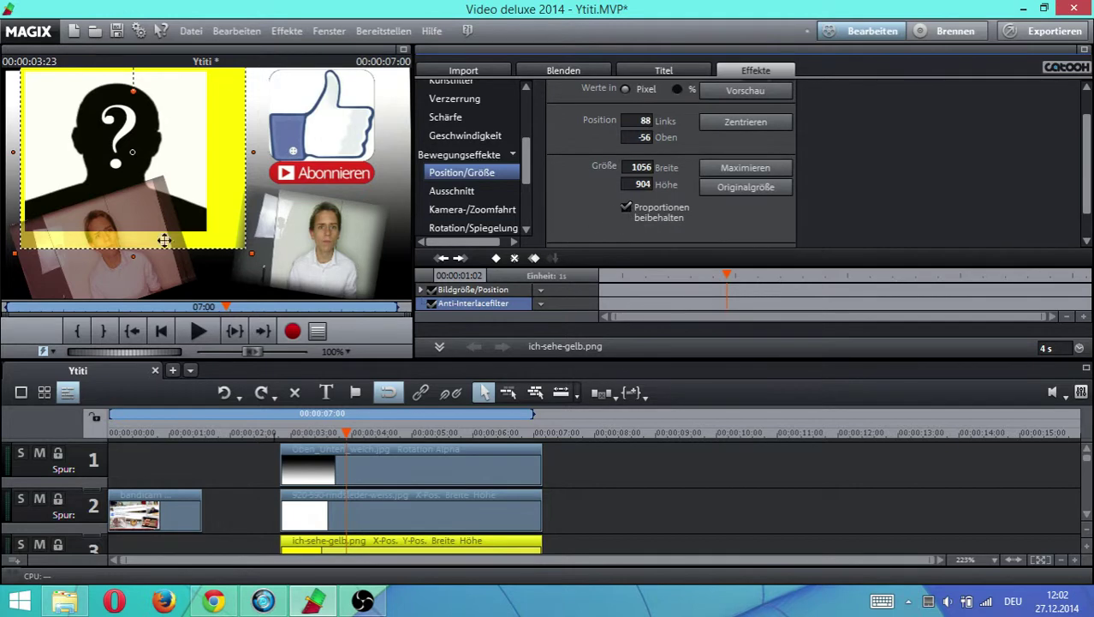
{"action": "left_click_drag", "start_coordinate": [134, 259], "coordinate": [133, 244]}
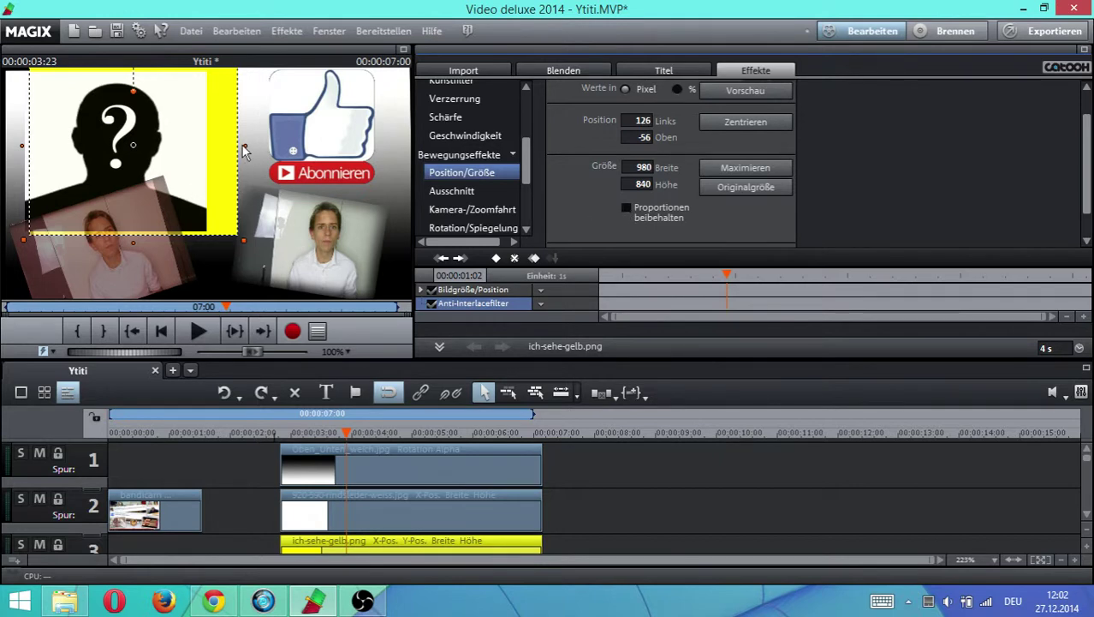
{"action": "left_click_drag", "start_coordinate": [244, 149], "coordinate": [341, 147]}
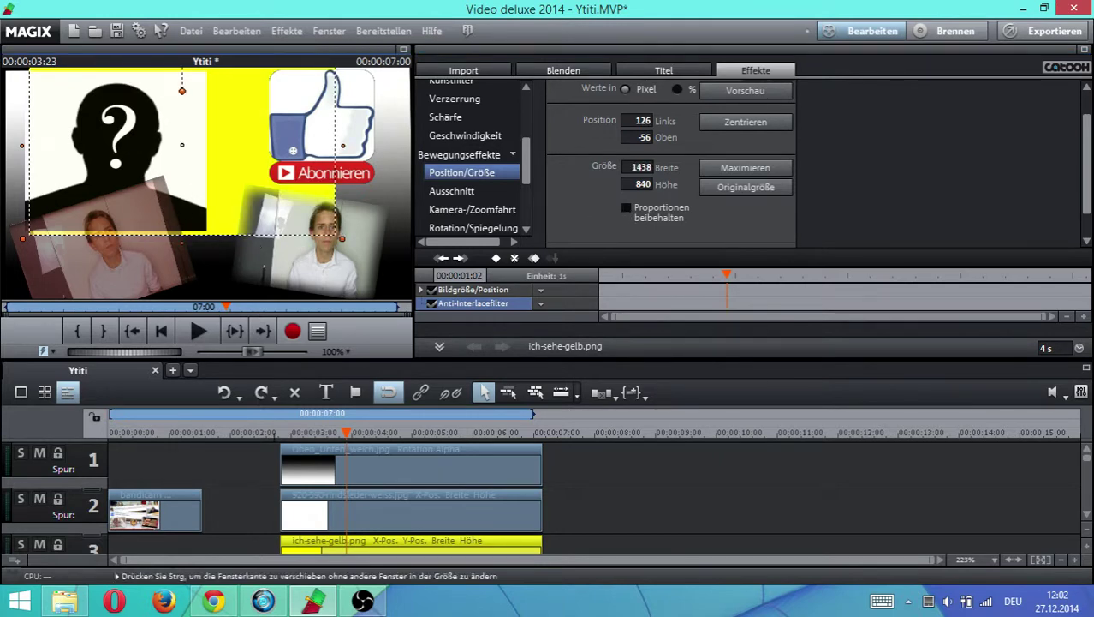
{"action": "left_click_drag", "start_coordinate": [21, 144], "coordinate": [10, 145]}
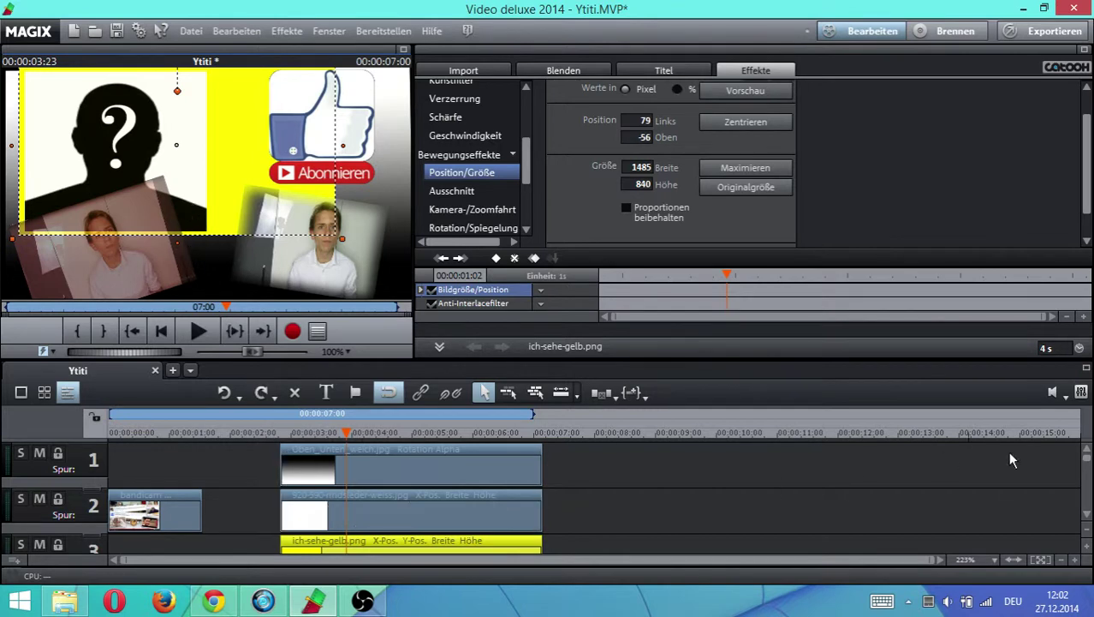
Move and widen Silhouette-question-mark.jpg on track 4 over the yellow area, to about 1033 × 744 px at position 250, 16
{"action": "left_click", "coordinate": [1089, 518]}
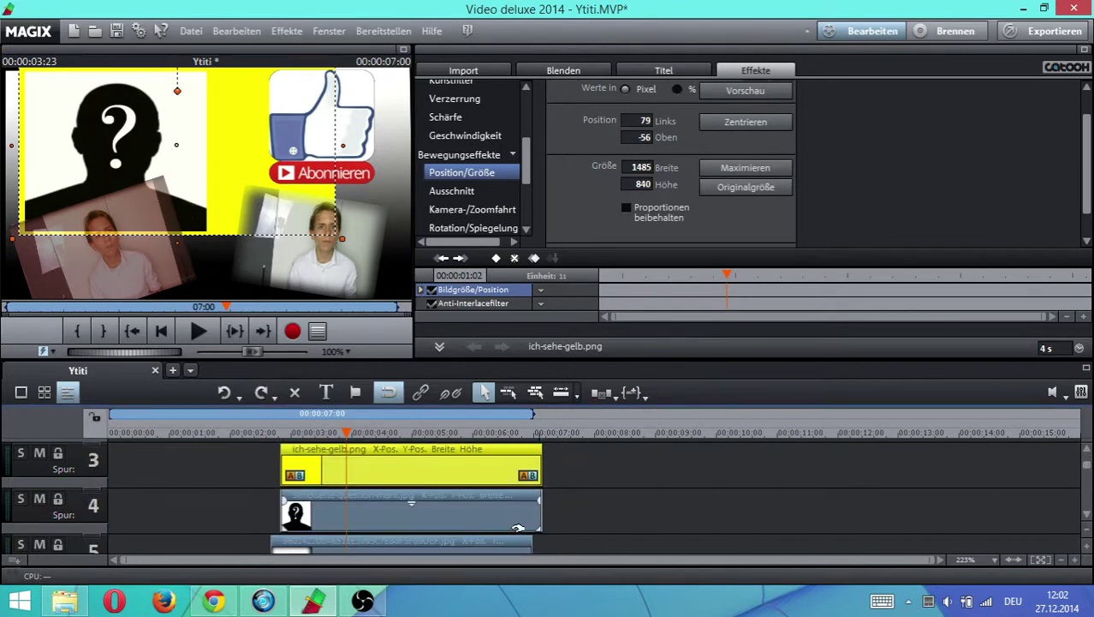
{"action": "left_click", "coordinate": [138, 137]}
{"action": "left_click_drag", "start_coordinate": [139, 137], "coordinate": [171, 136]}
{"action": "left_click_drag", "start_coordinate": [257, 152], "coordinate": [284, 151]}
{"action": "left_click_drag", "start_coordinate": [208, 152], "coordinate": [198, 153]}
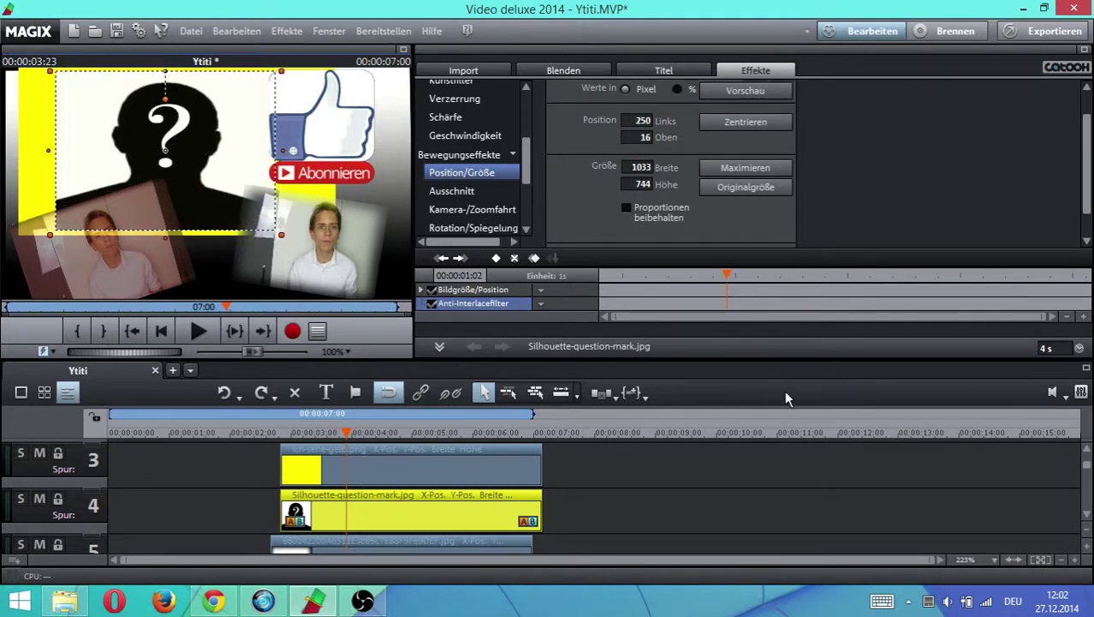